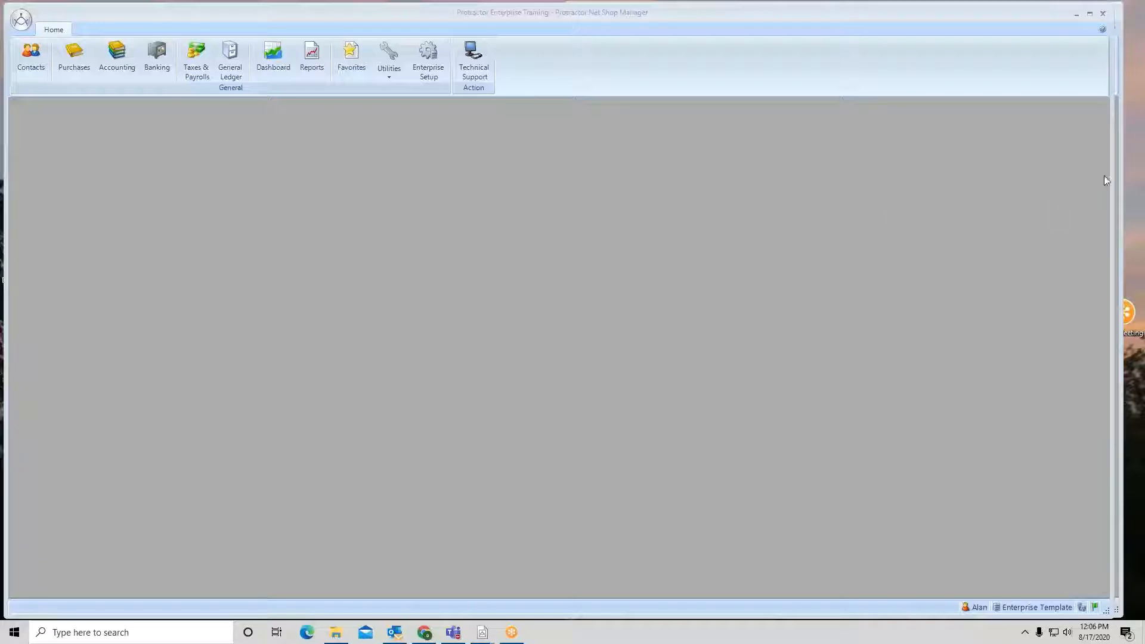
# Place the two shop manager windows side by side and list all payable accounts at Training #2, selecting Carquest ENT
pyautogui.moveTo(1111, 177); pyautogui.dragTo(553, 149)
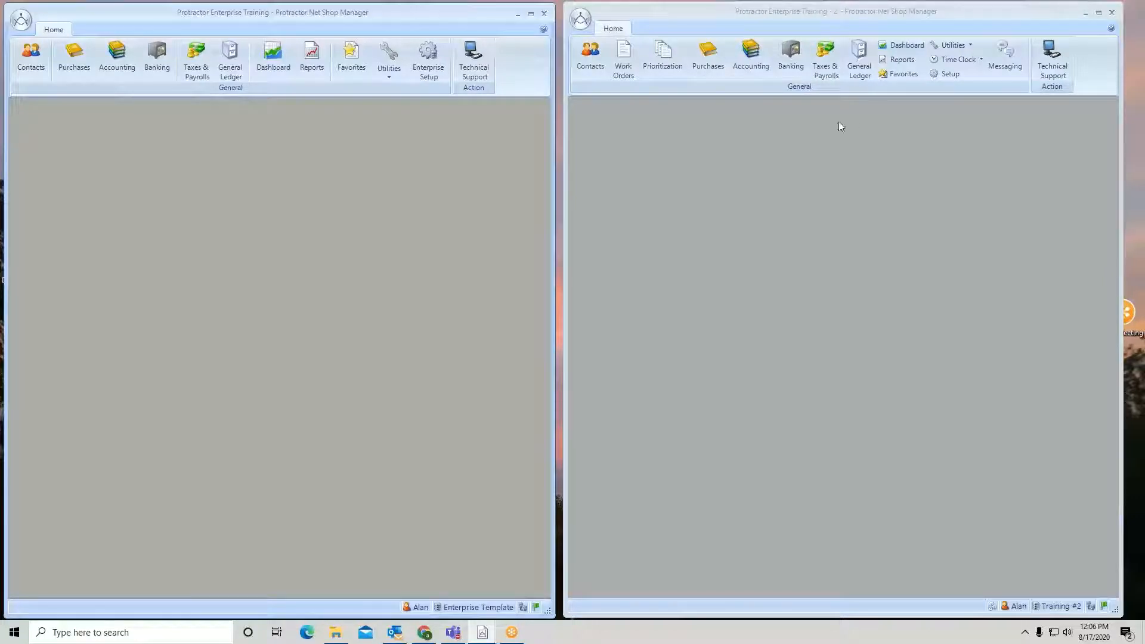
pyautogui.click(751, 55)
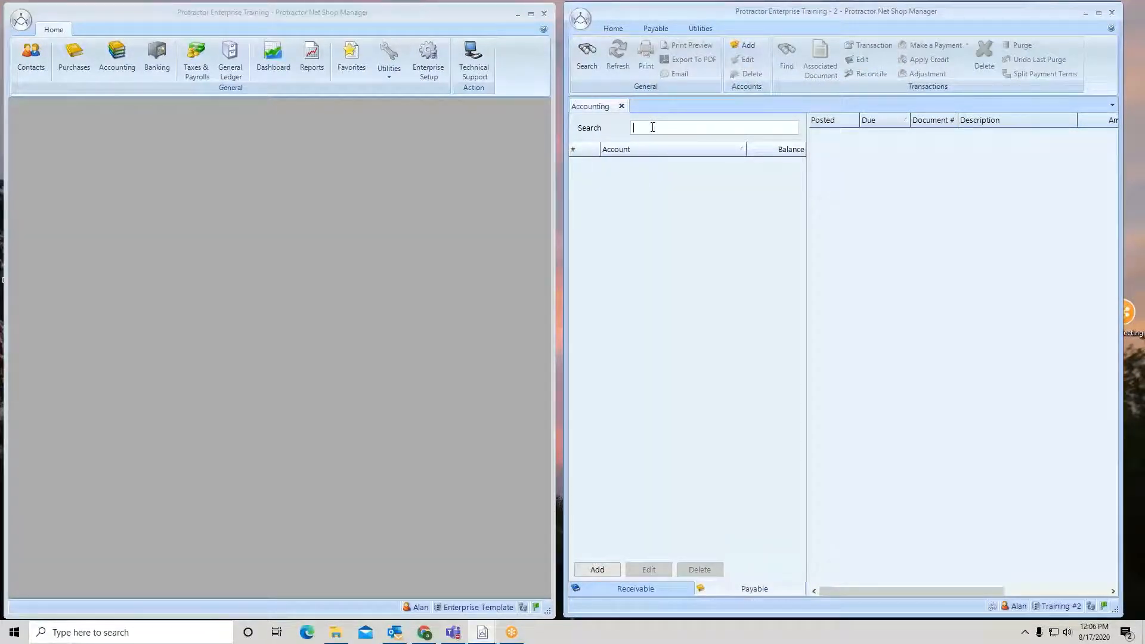
pyautogui.write('*')
pyautogui.press('Return')
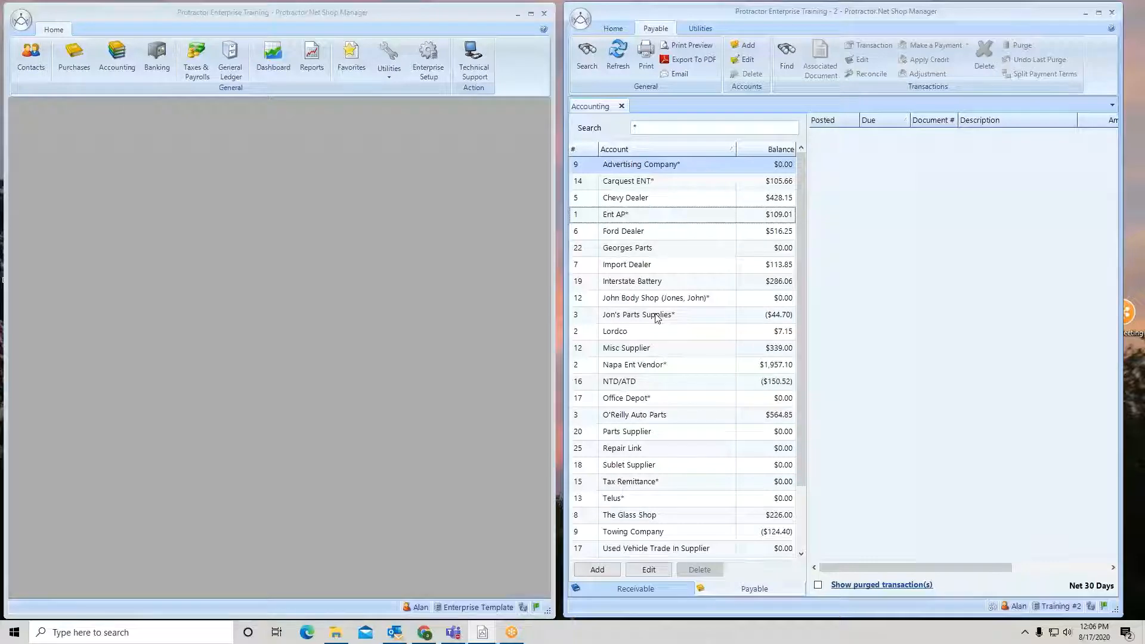
pyautogui.click(652, 188)
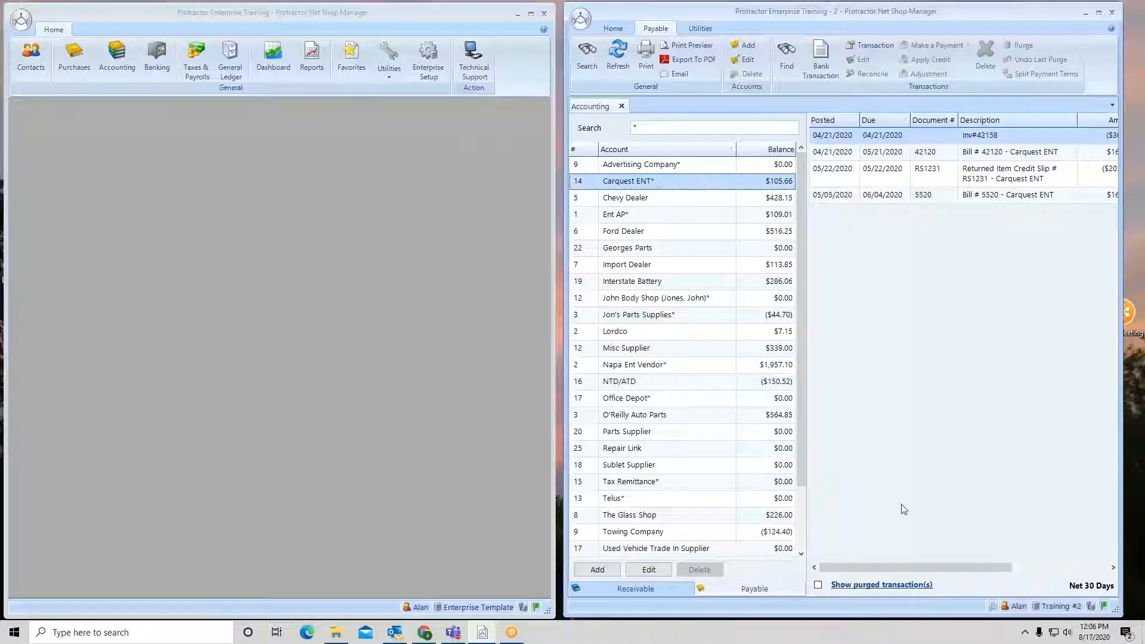
# Open Carquest ENT's bill 42120 to review it, then close the bill
pyautogui.moveTo(894, 574)
pyautogui.mouseDown()
pyautogui.moveTo(1020, 575)
pyautogui.moveTo(889, 567)
pyautogui.mouseUp()
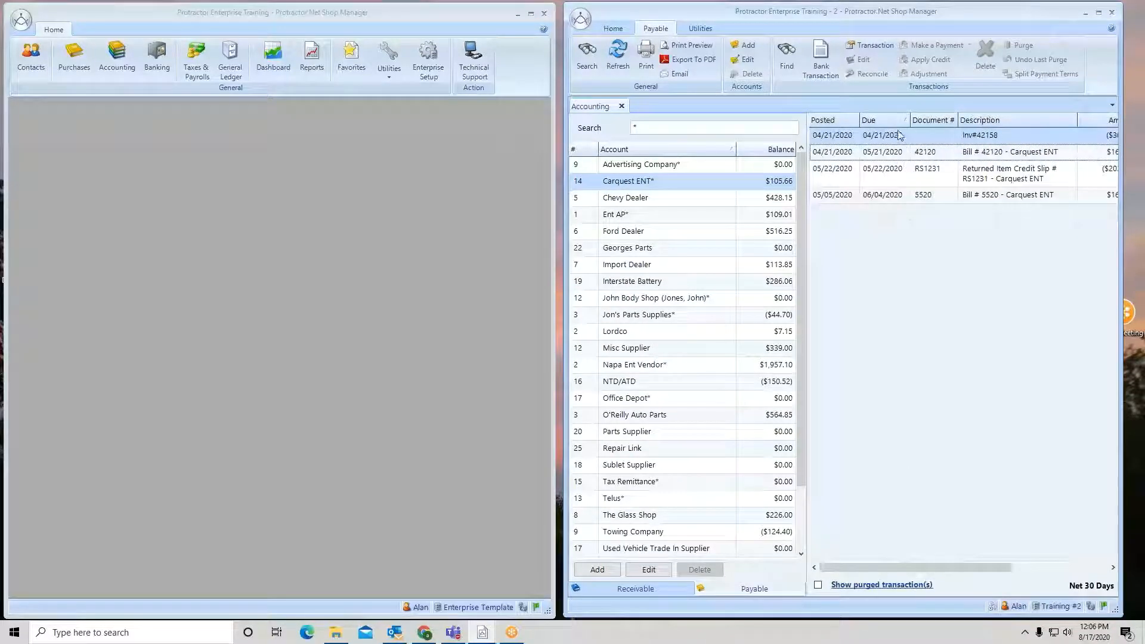
pyautogui.click(907, 154)
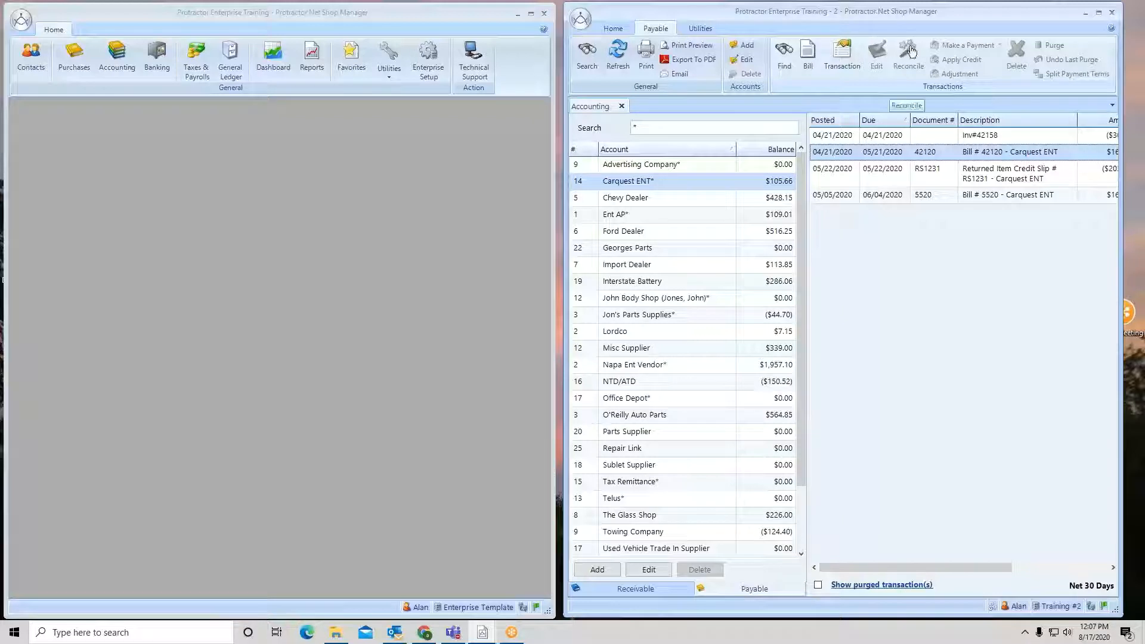
pyautogui.click(807, 60)
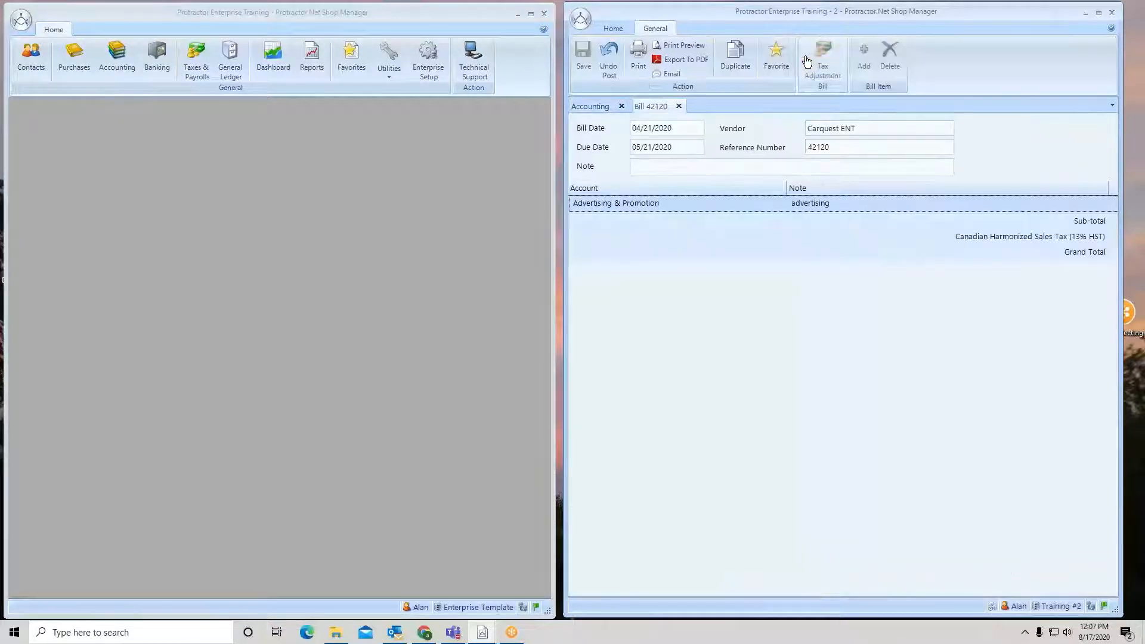
pyautogui.click(680, 106)
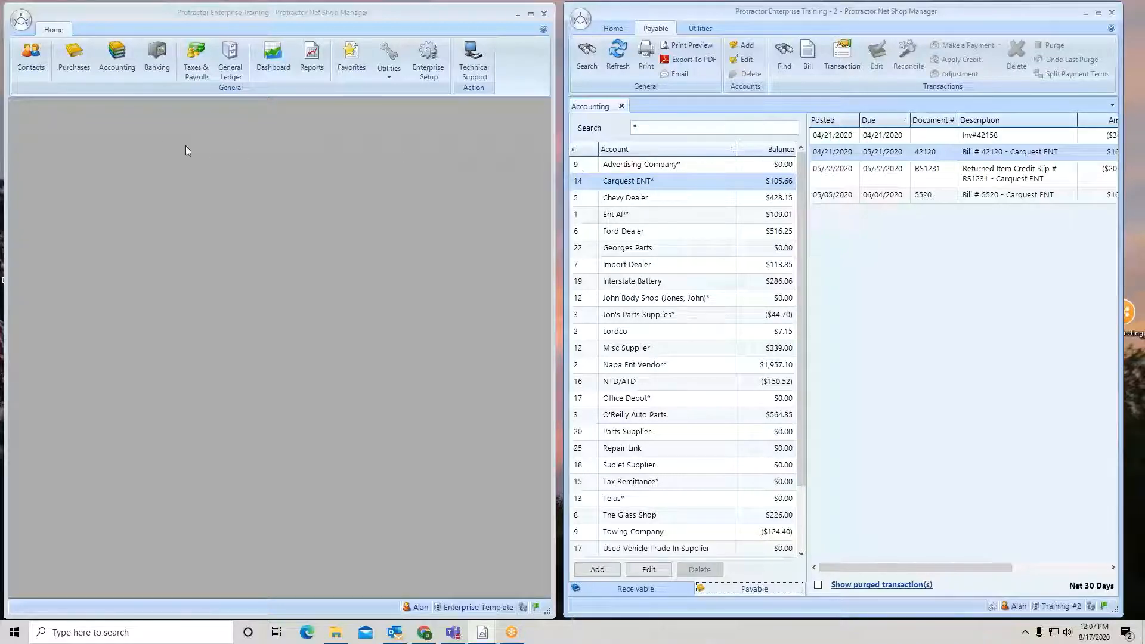
# In the Enterprise window, list all payable accounts with a wildcard search and select Carquest ENT
pyautogui.click(113, 53)
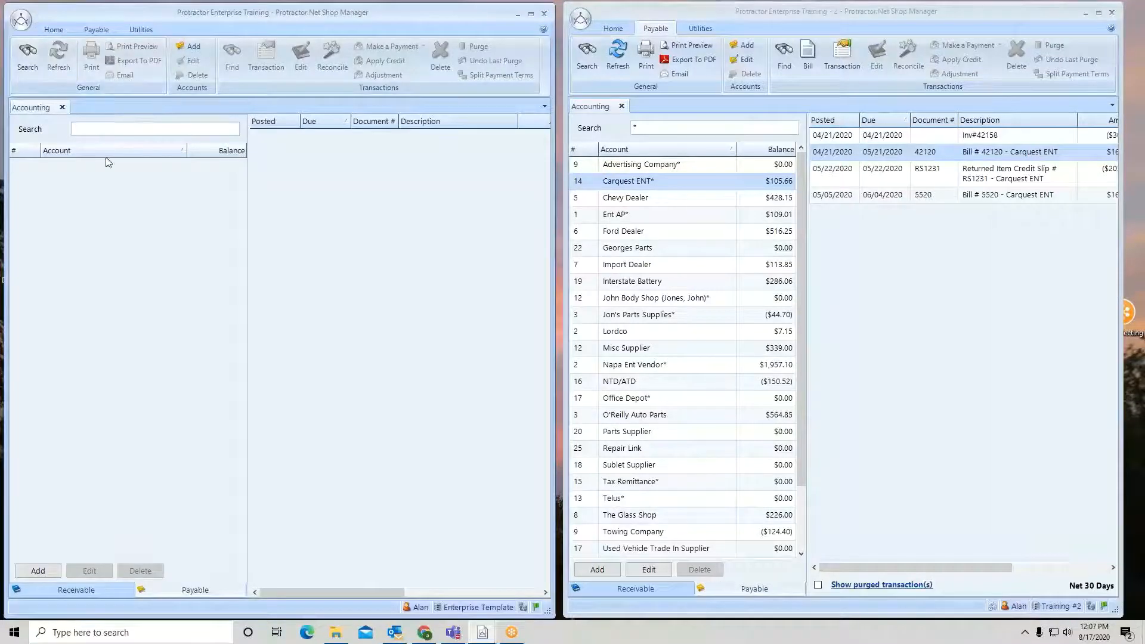
pyautogui.click(102, 131)
pyautogui.write('*')
pyautogui.press('Return')
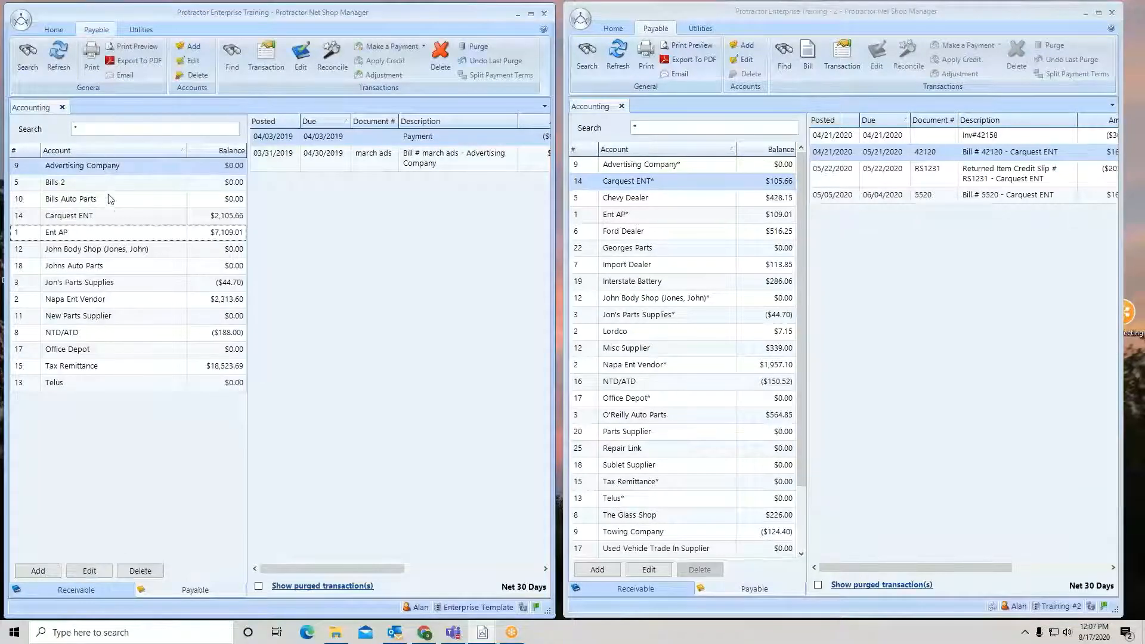
pyautogui.click(109, 219)
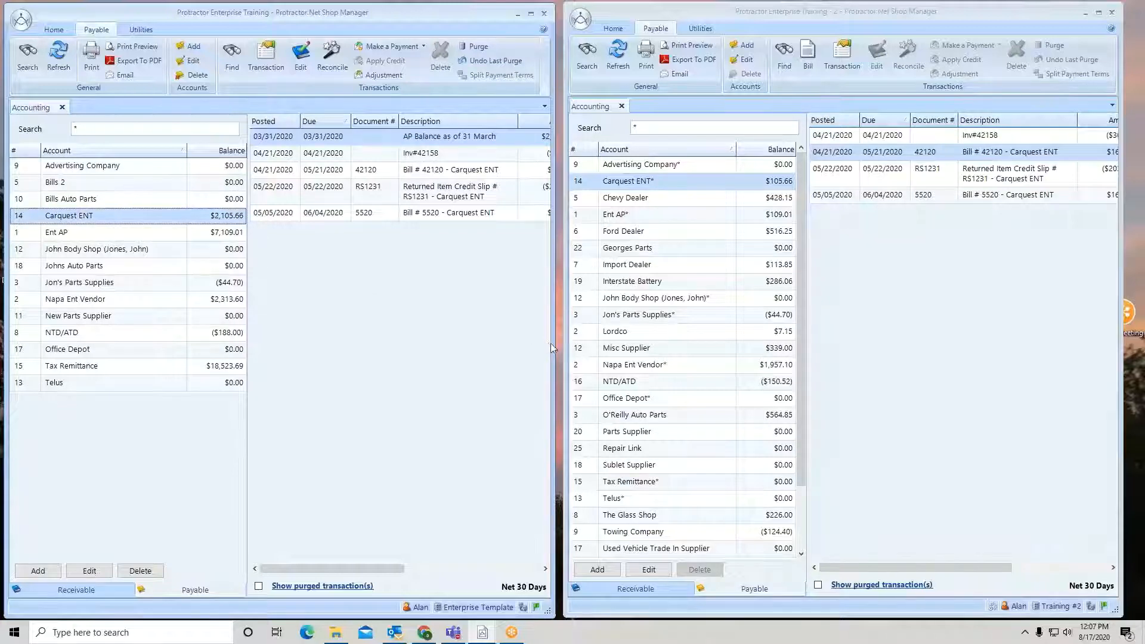
# Widen the Enterprise window, review Napa Ent Vendor's transactions including the bad debt entry, and close the Accounting tab
pyautogui.moveTo(552, 348); pyautogui.dragTo(846, 365)
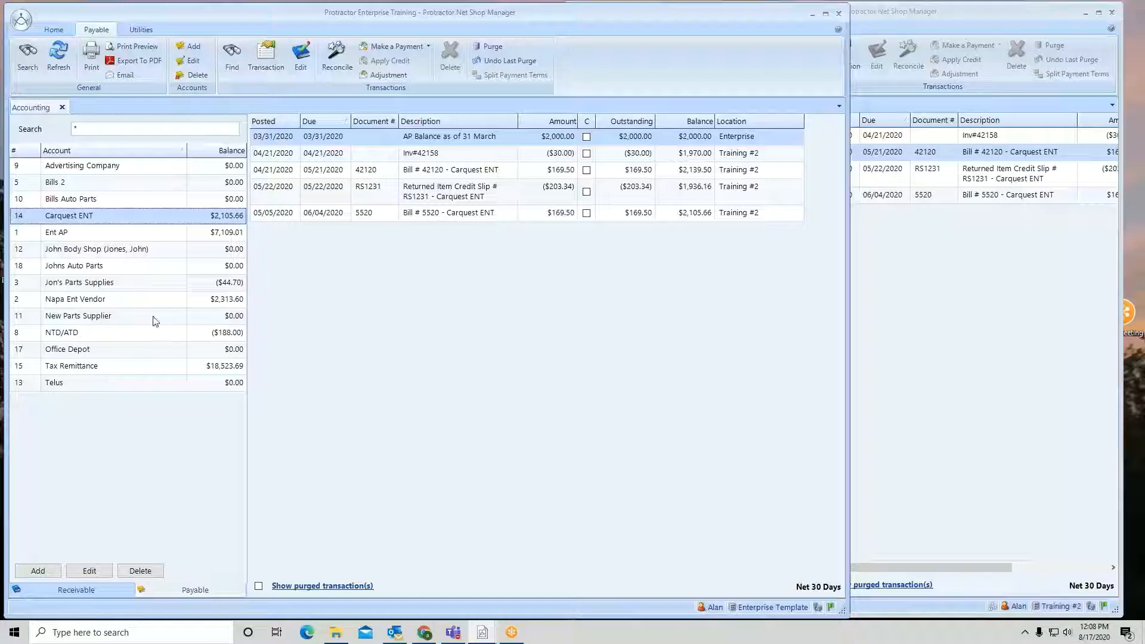
pyautogui.click(94, 305)
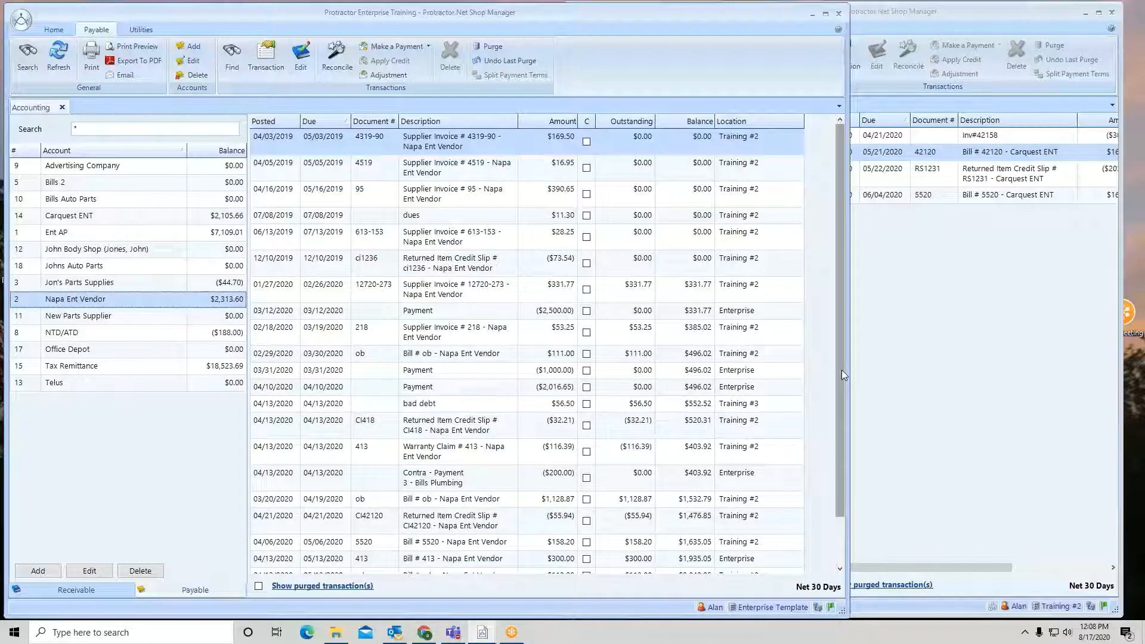
pyautogui.click(767, 404)
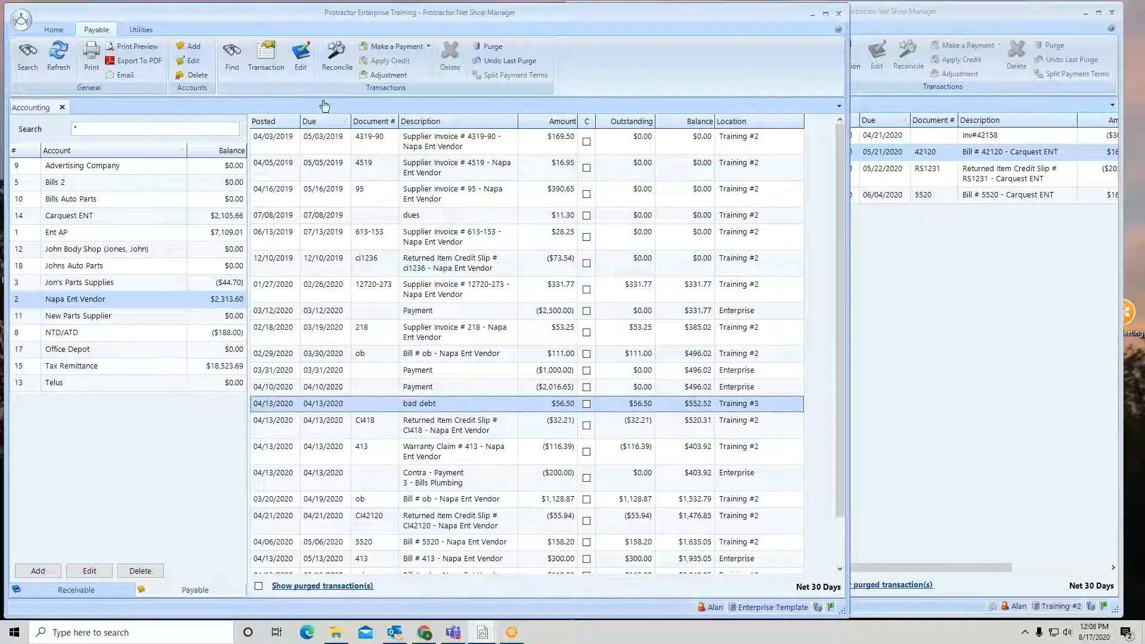
pyautogui.click(62, 107)
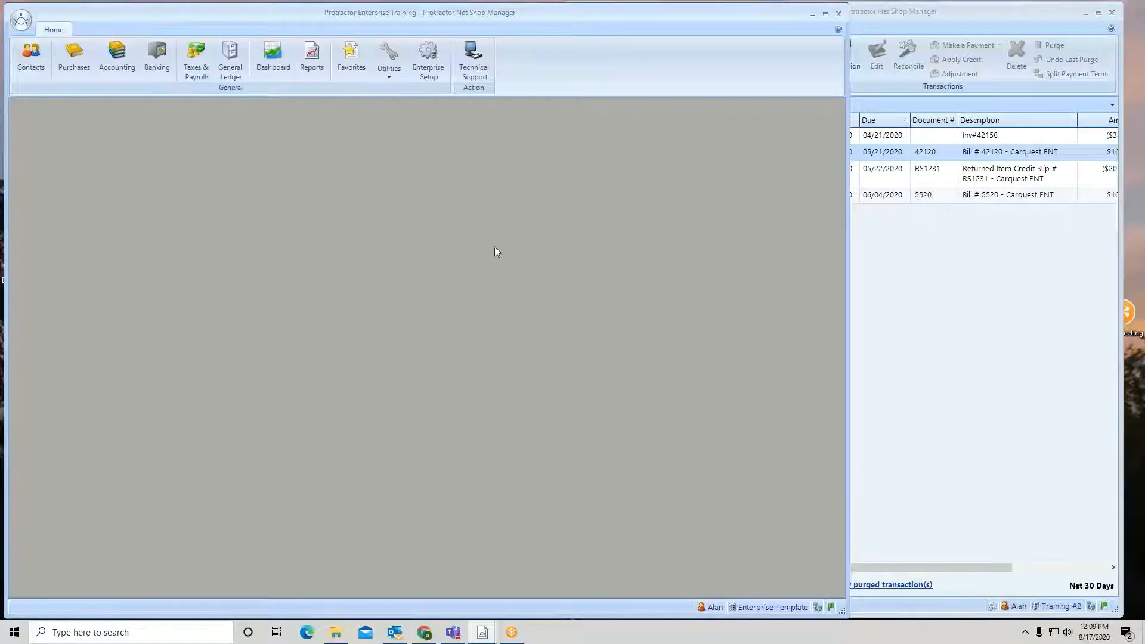
# Maximize the Enterprise window and list all Payable Accounts in Enterprise Setup
pyautogui.moveTo(846, 313); pyautogui.dragTo(1111, 346)
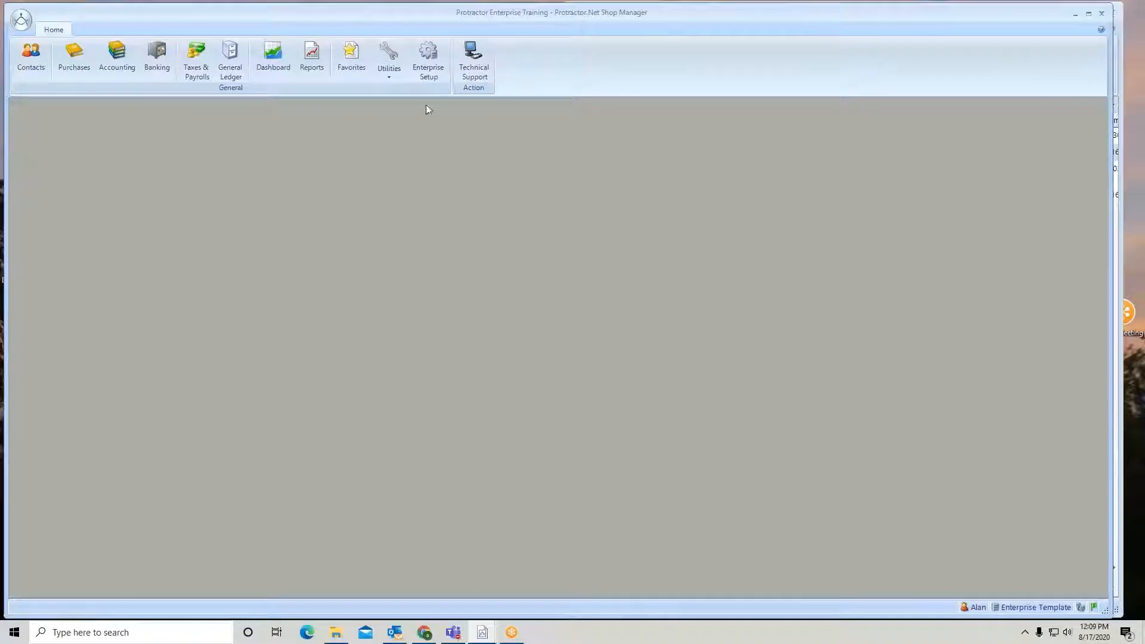
pyautogui.click(430, 51)
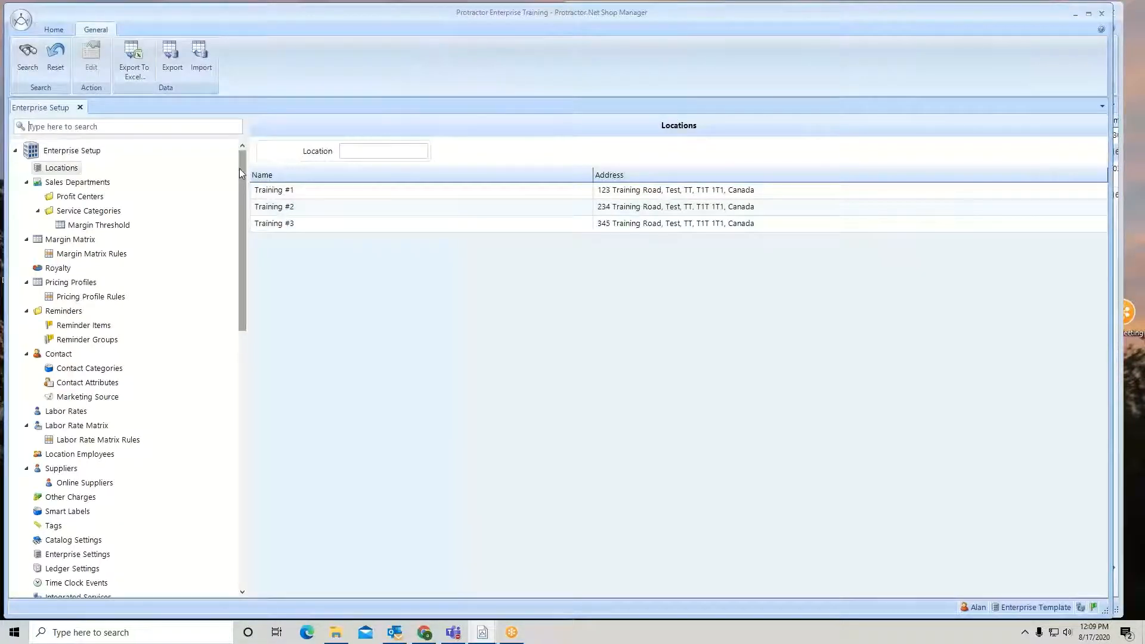
pyautogui.moveTo(239, 168); pyautogui.dragTo(241, 399)
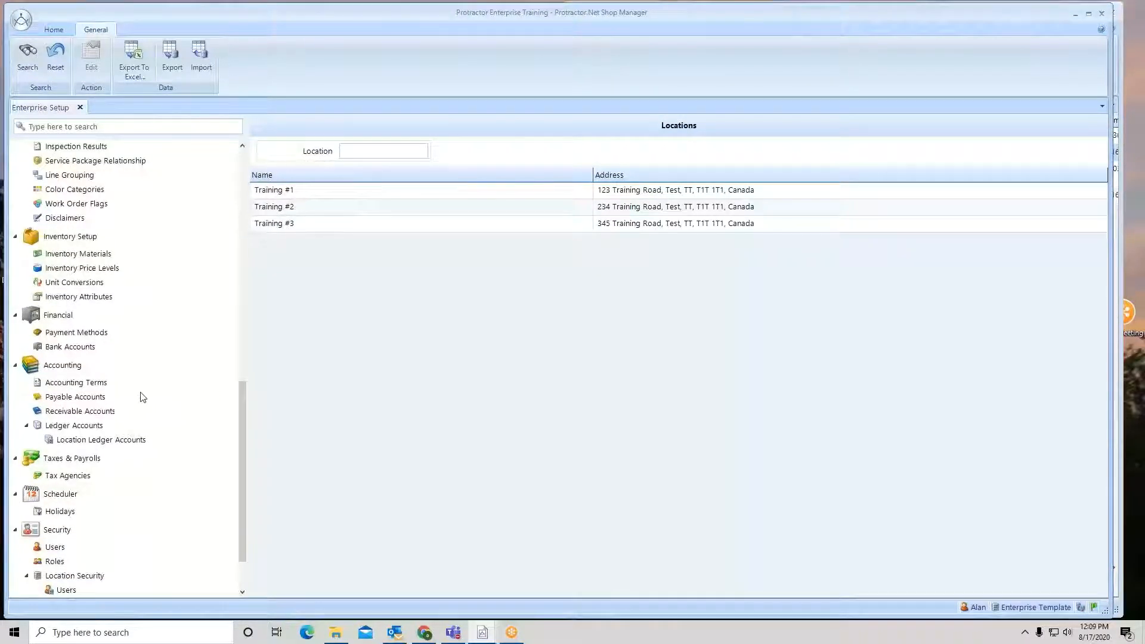
pyautogui.click(69, 399)
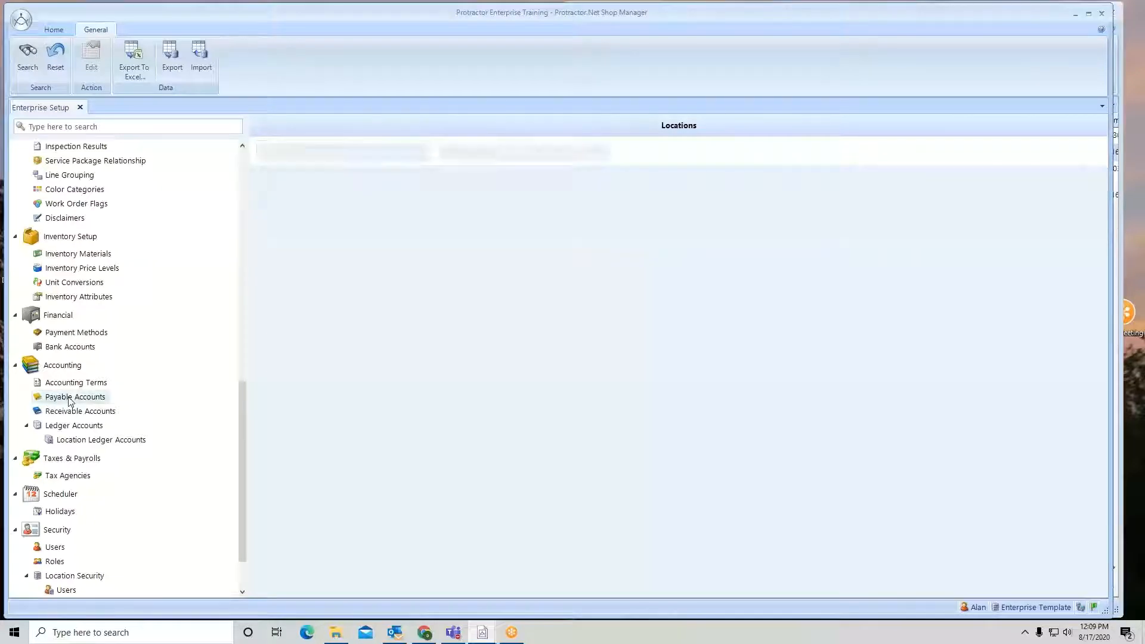
pyautogui.click(28, 60)
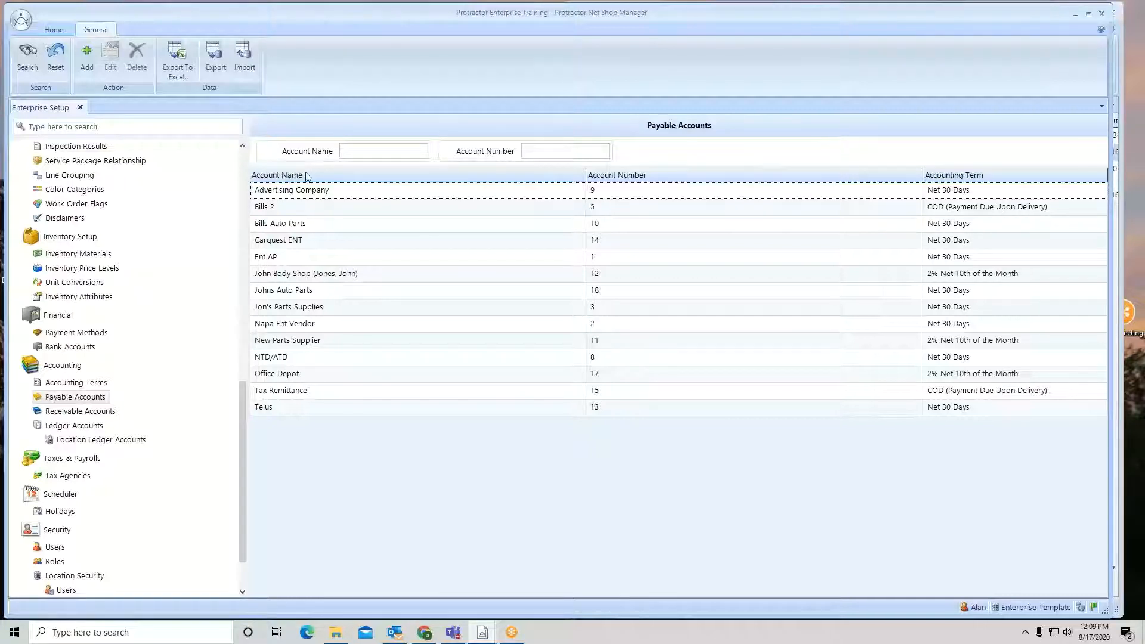
# Open Carquest ENT's payable account for editing and review its Managed By and Accounting Term options
pyautogui.click(322, 244)
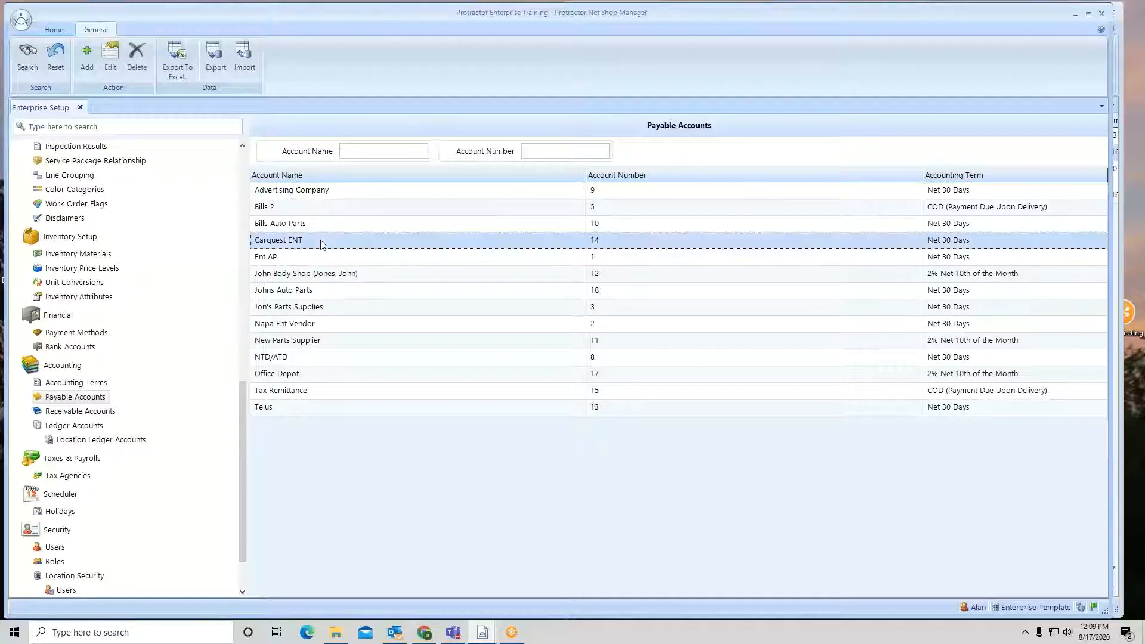
pyautogui.rightClick(322, 244)
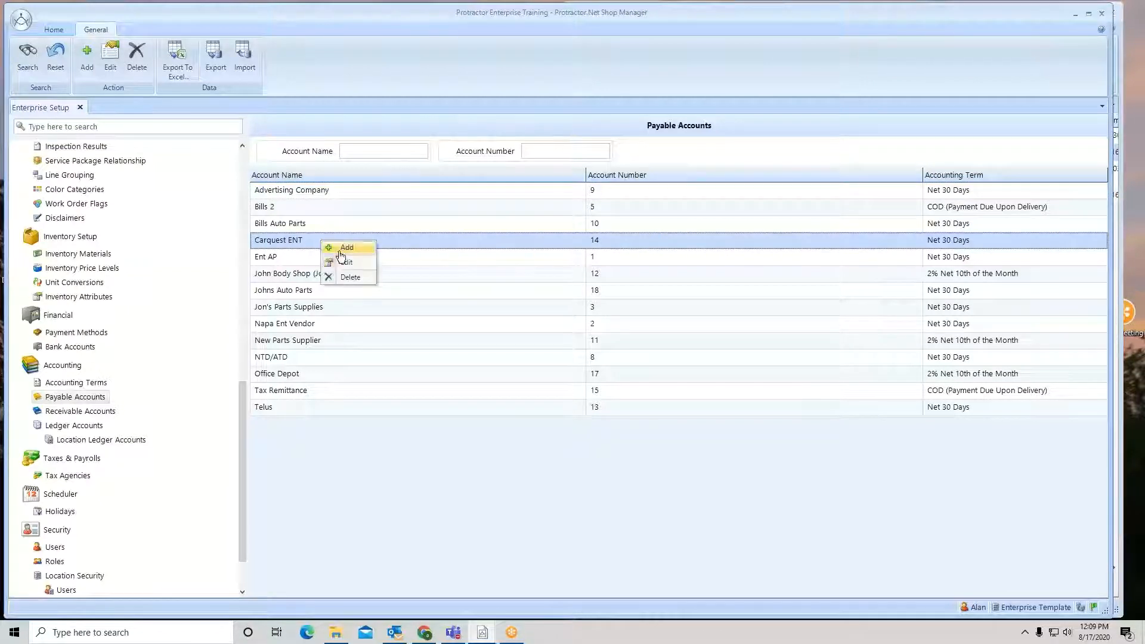
pyautogui.click(351, 264)
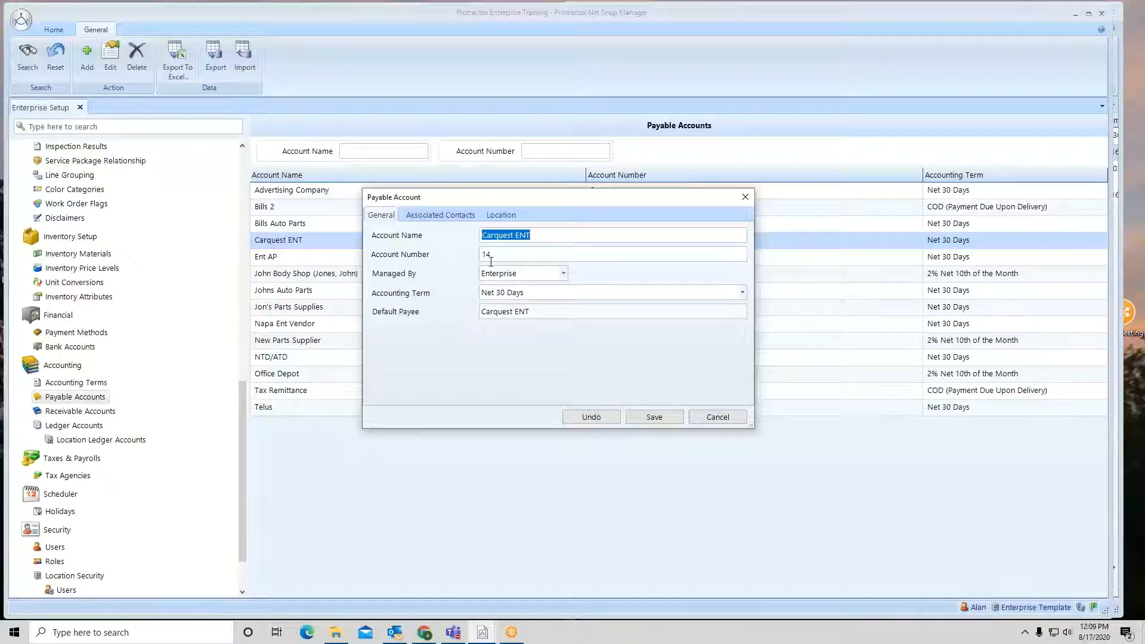
pyautogui.moveTo(493, 254); pyautogui.dragTo(470, 254)
pyautogui.click(563, 275)
pyautogui.click(515, 290)
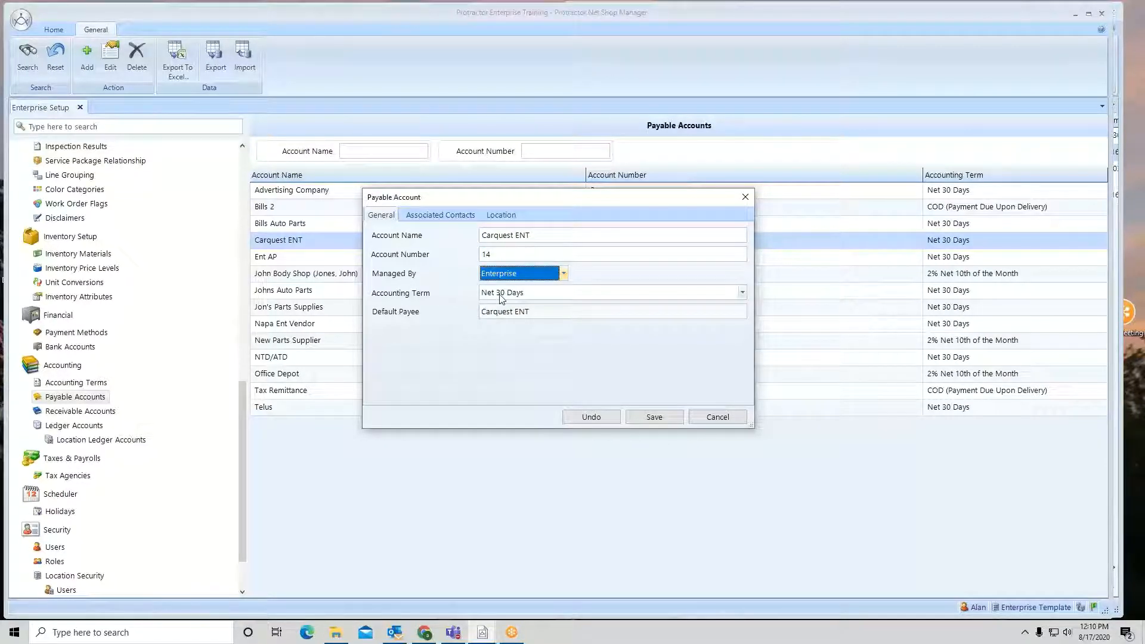
pyautogui.click(551, 298)
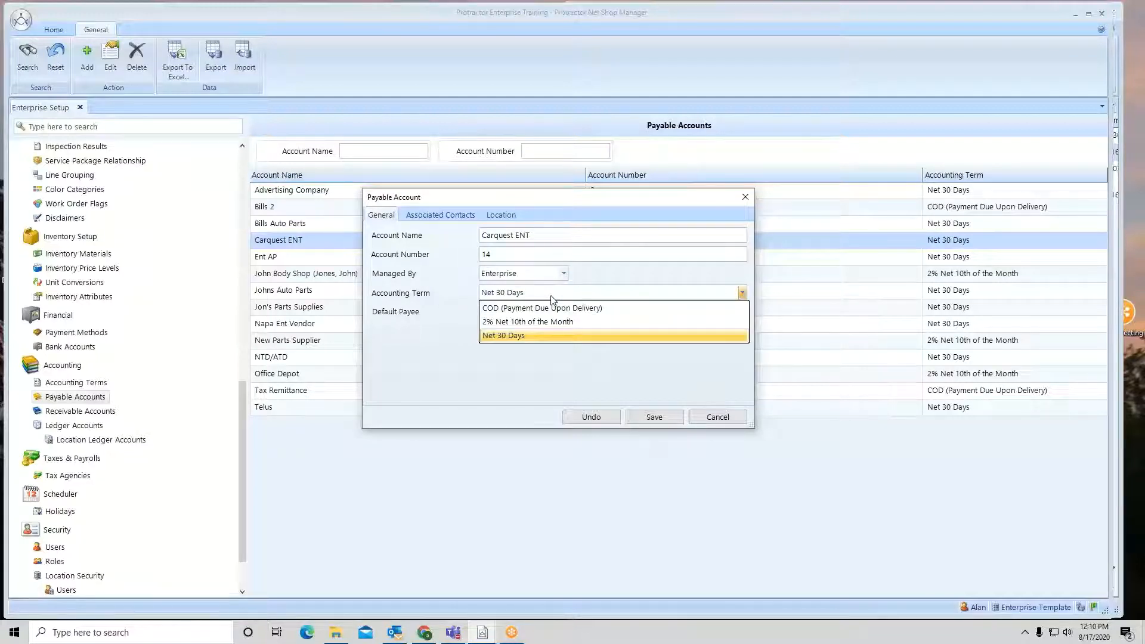
pyautogui.click(551, 298)
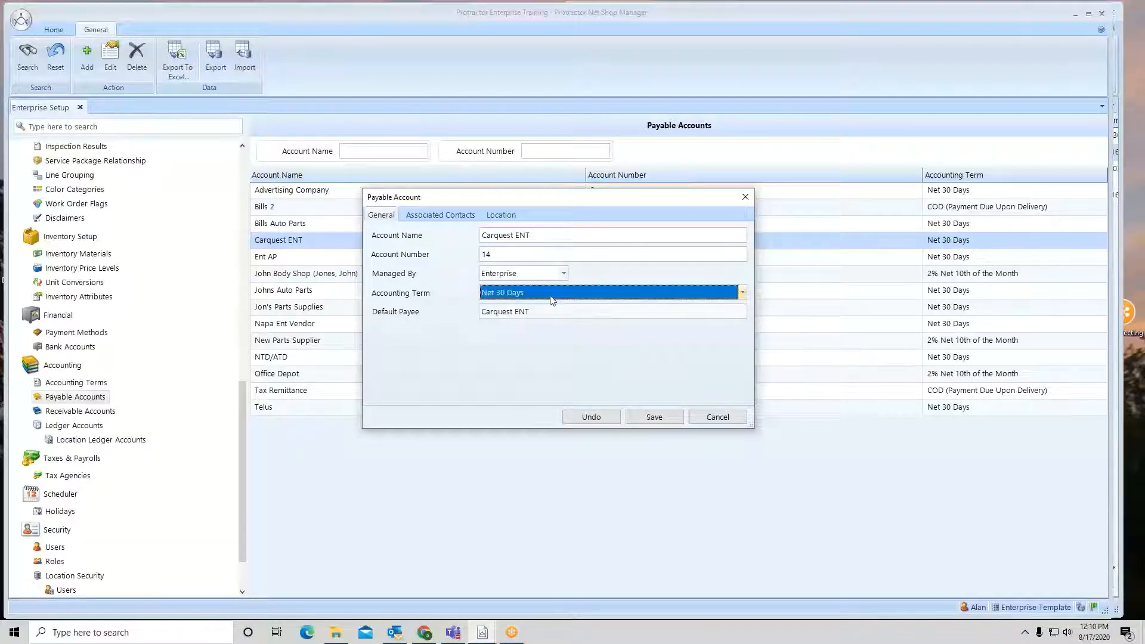
# Review the account's Location and Associated Contacts tabs, then cancel the dialog without changes
pyautogui.click(500, 216)
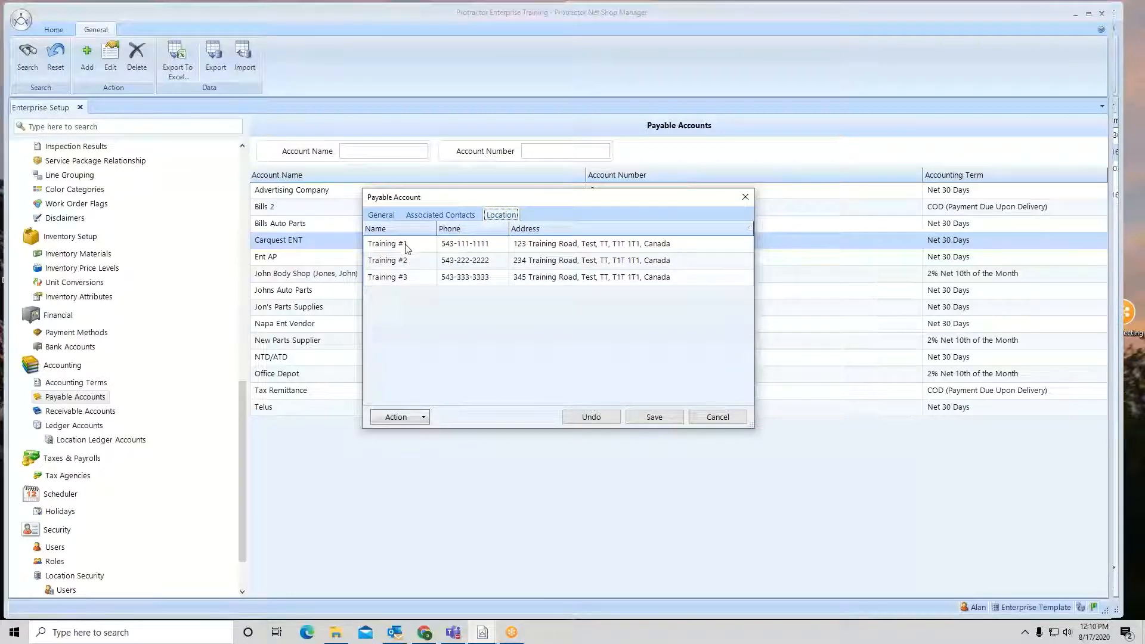
pyautogui.click(408, 282)
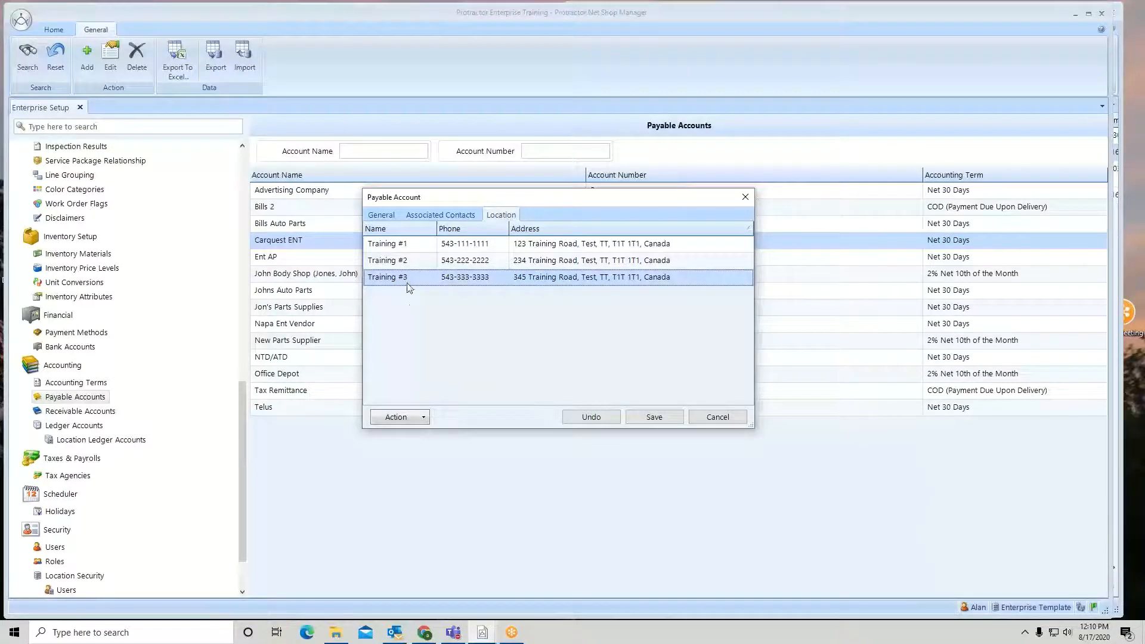
pyautogui.click(420, 420)
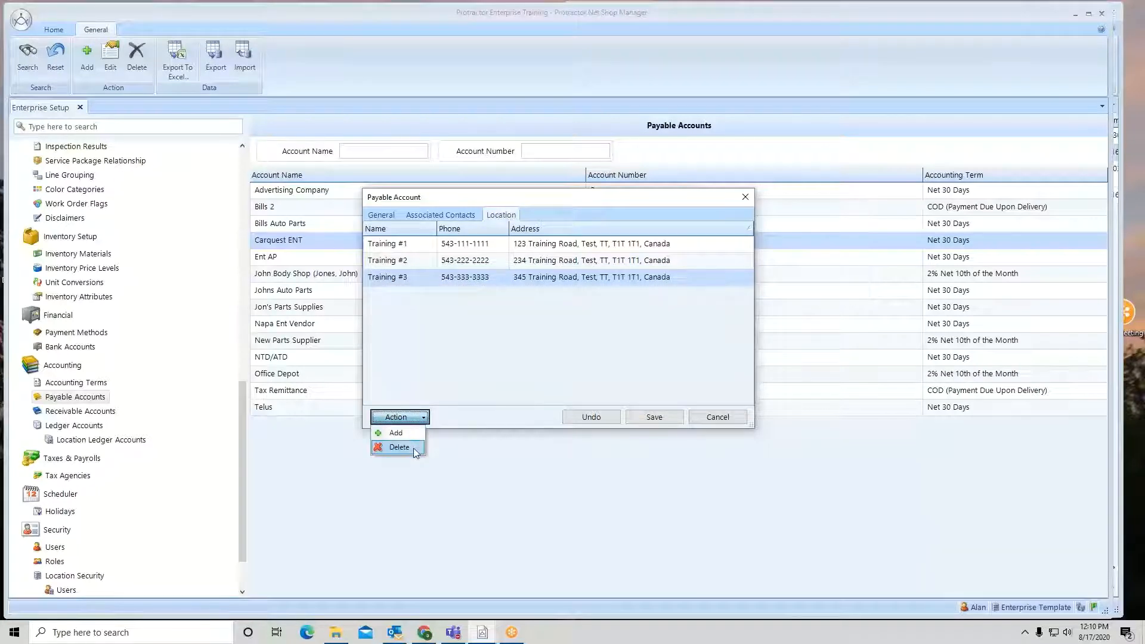
pyautogui.click(425, 345)
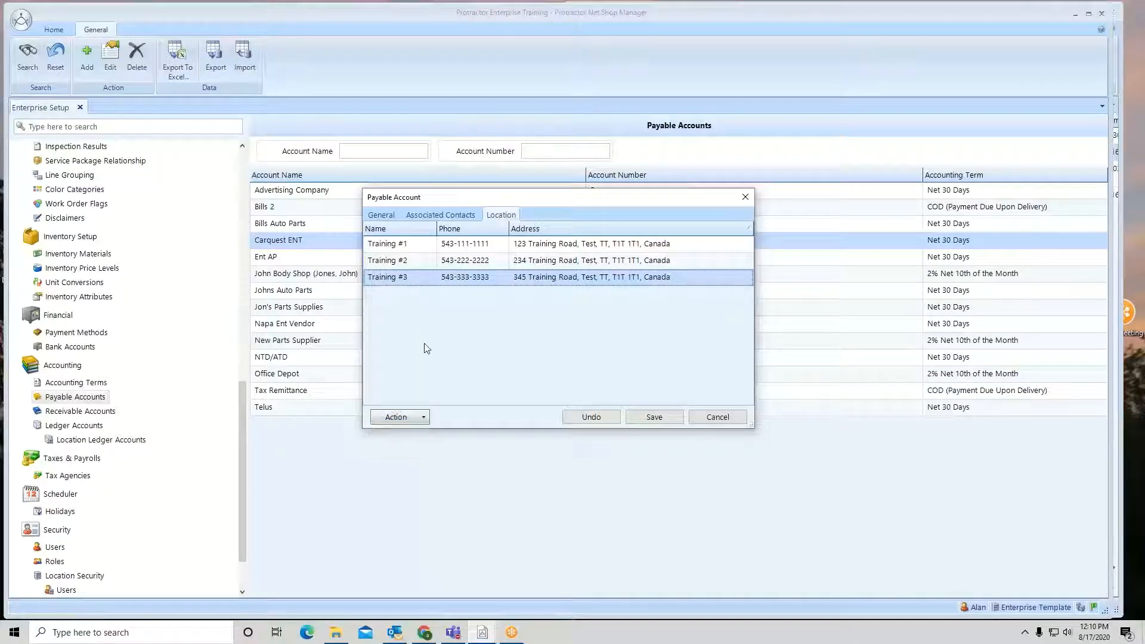
pyautogui.click(428, 216)
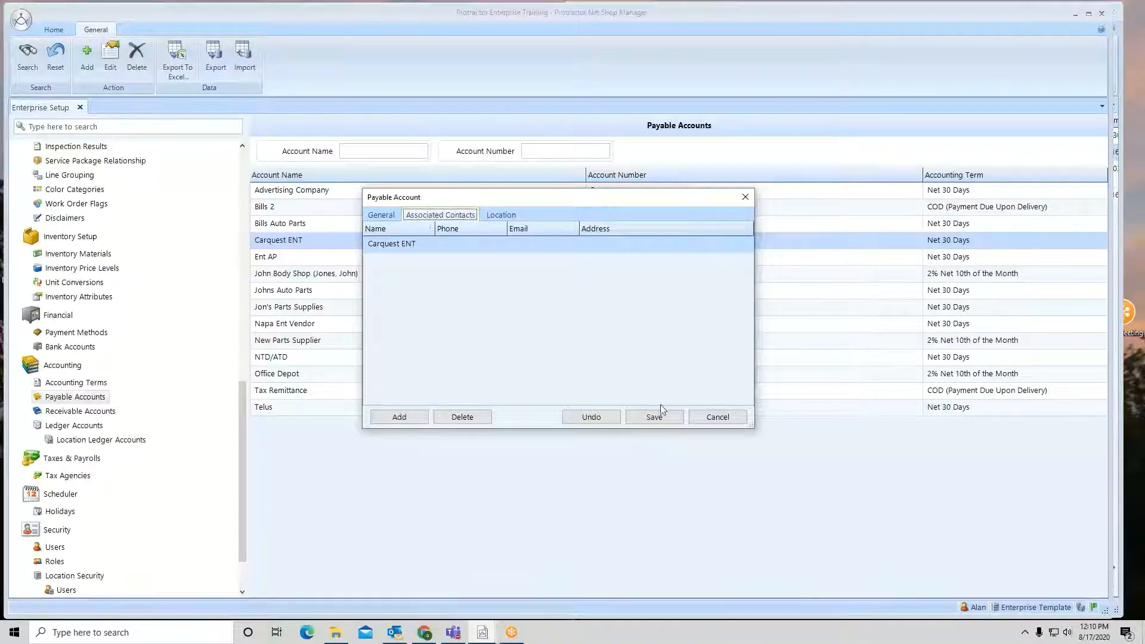
pyautogui.click(729, 419)
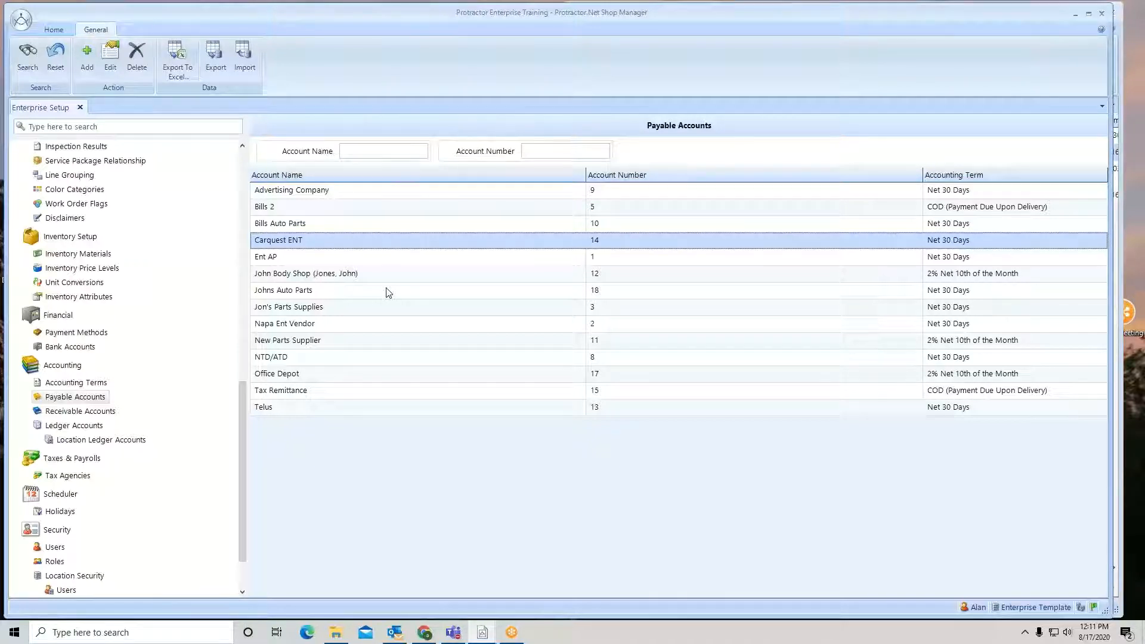
# Open Contacts and add a new enterprise contact with the company name Auto Parts House
pyautogui.click(53, 29)
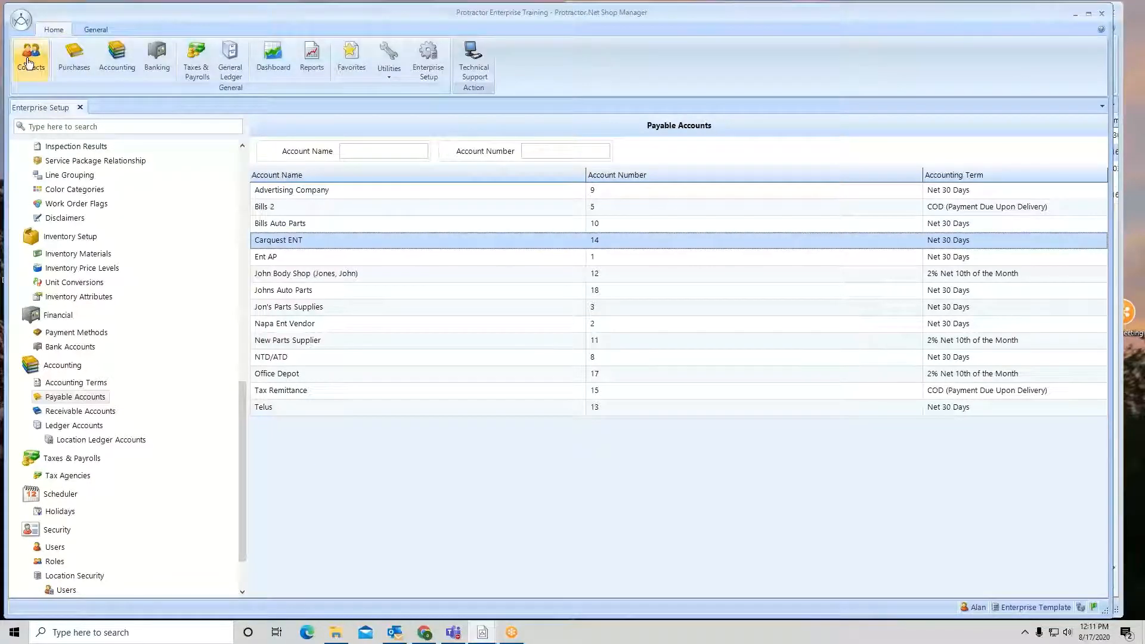
pyautogui.click(31, 54)
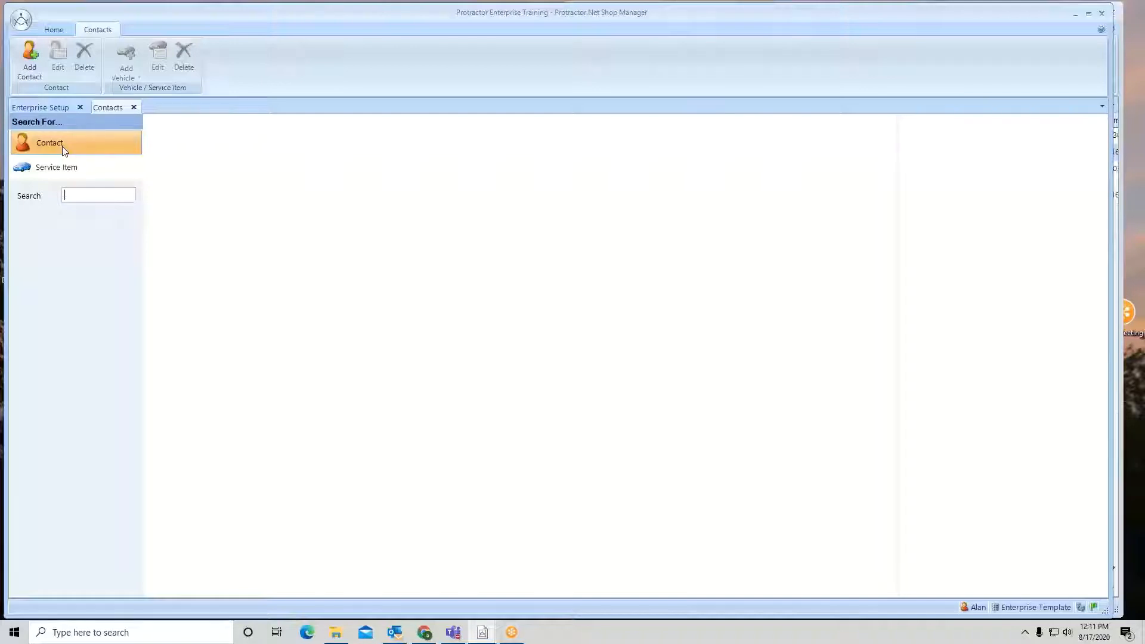
pyautogui.click(30, 59)
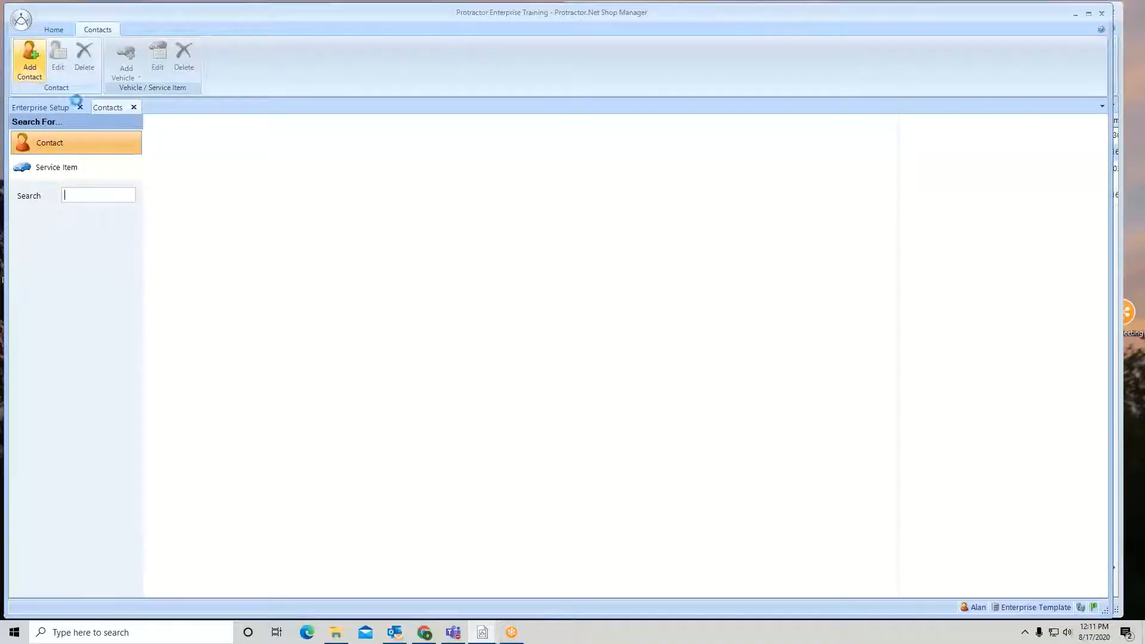
pyautogui.click(397, 244)
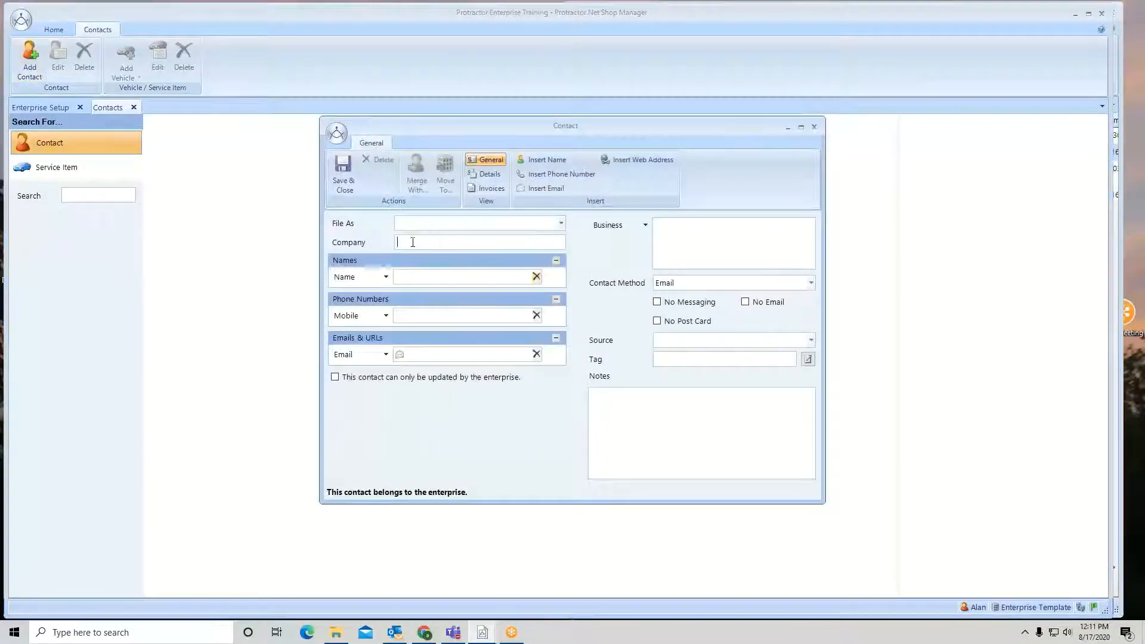
pyautogui.write('Auto P')
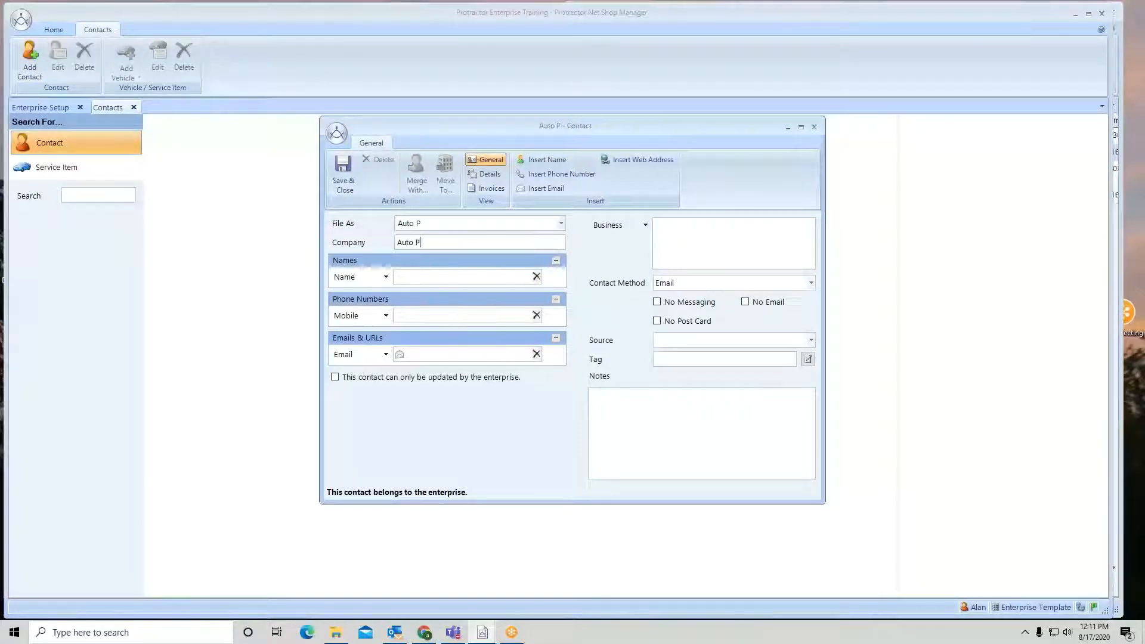
pyautogui.write('arts ')
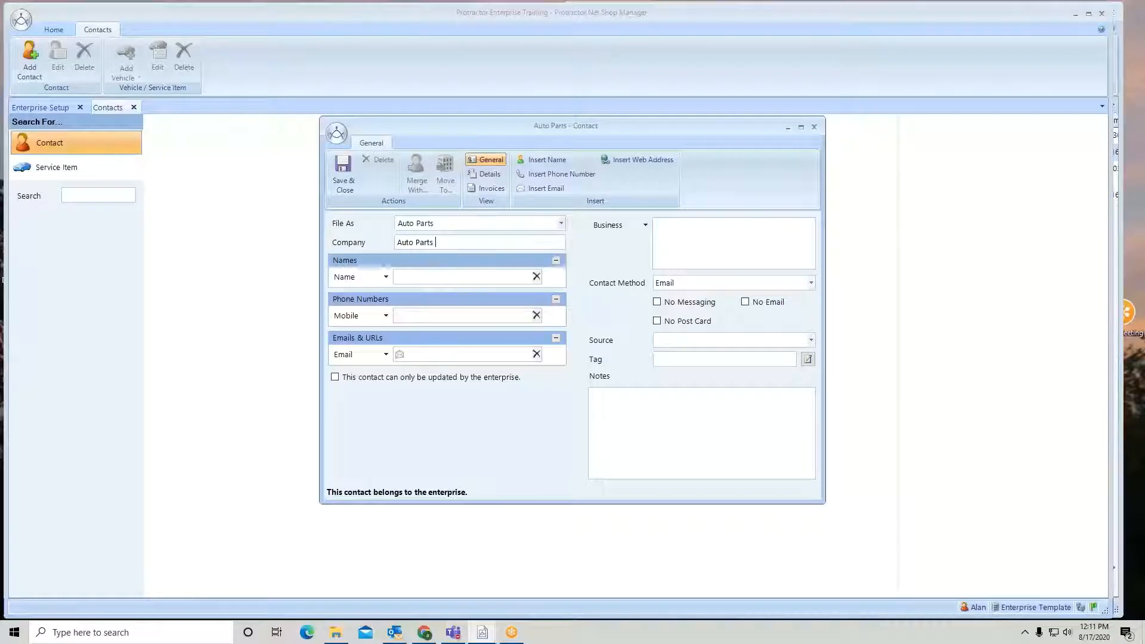
pyautogui.write('House')
# Open the contact's Supplier details, start changing supplier settings, and agree to save the contact
pyautogui.click(489, 175)
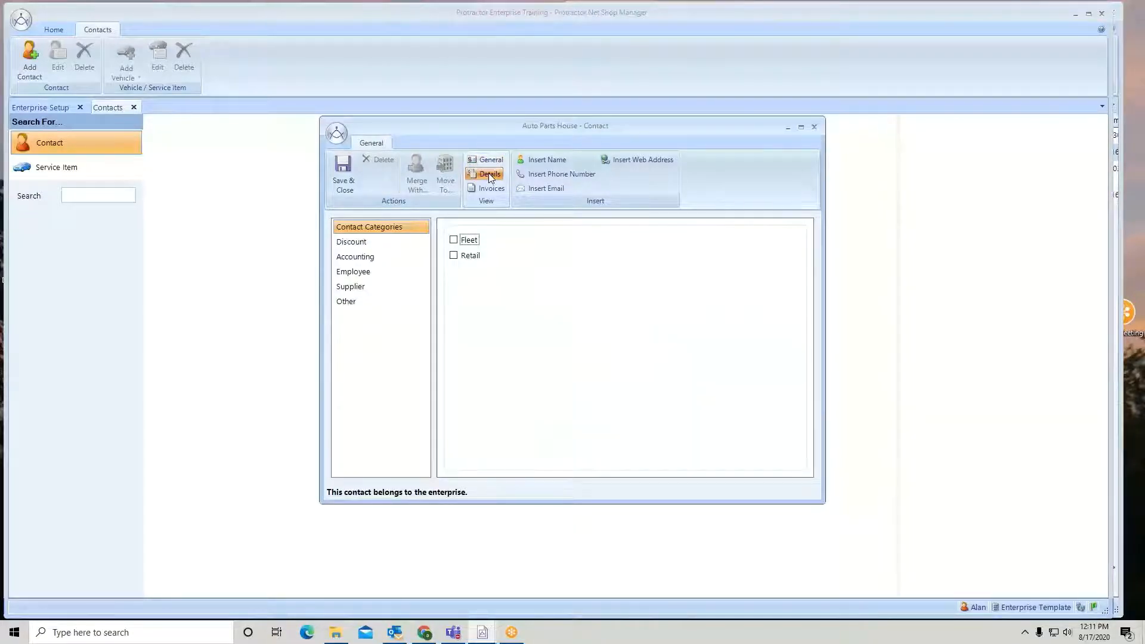
pyautogui.click(358, 291)
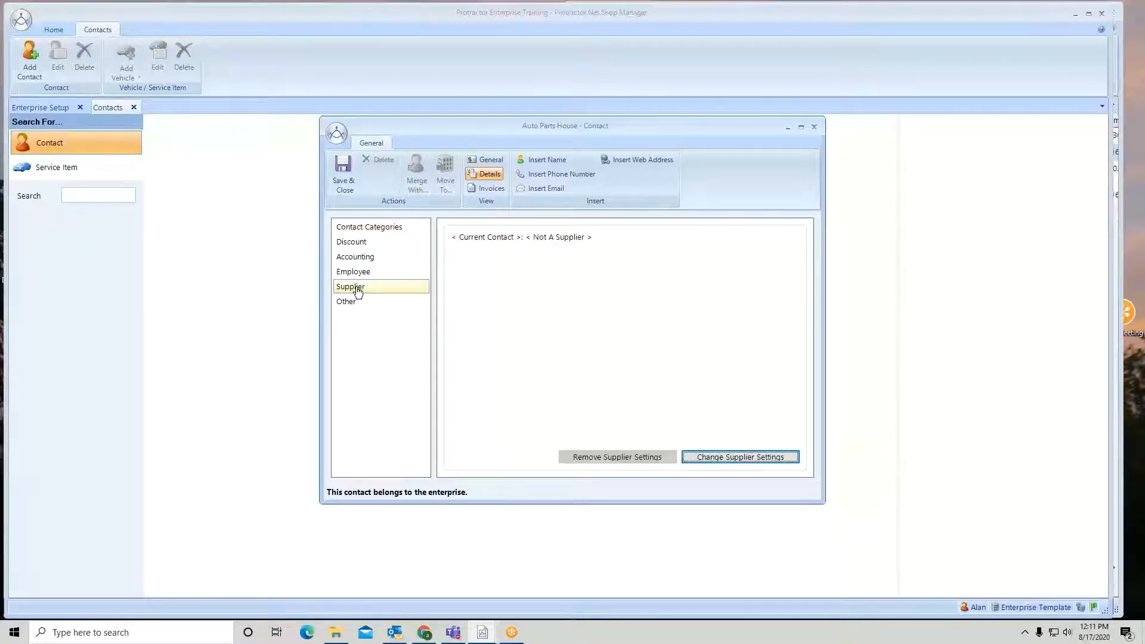
pyautogui.click(730, 465)
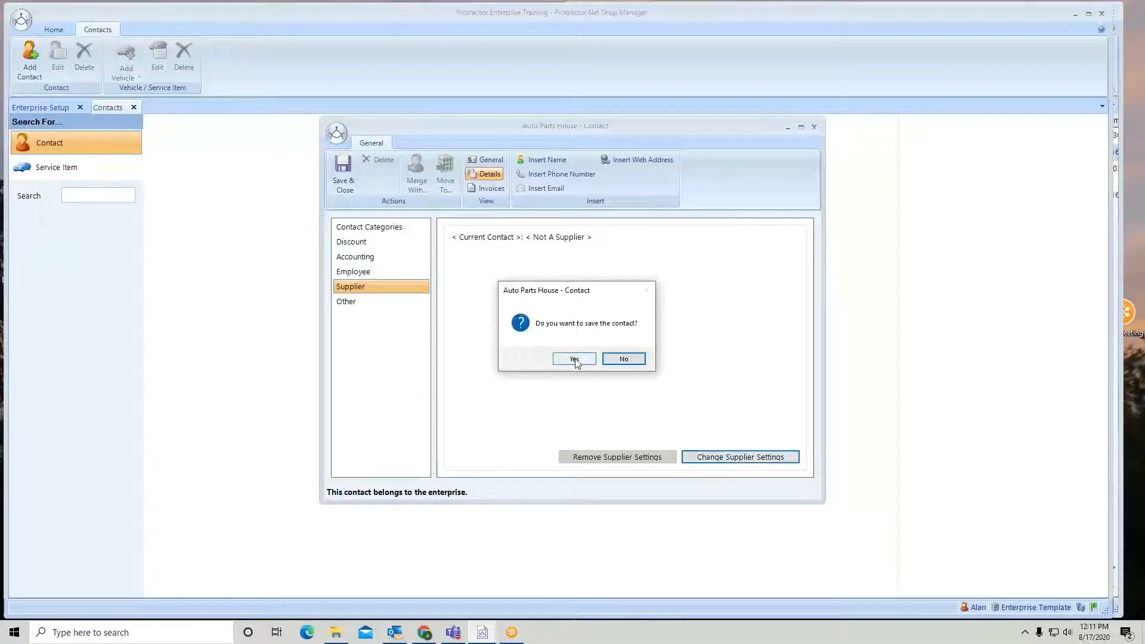
pyautogui.click(574, 358)
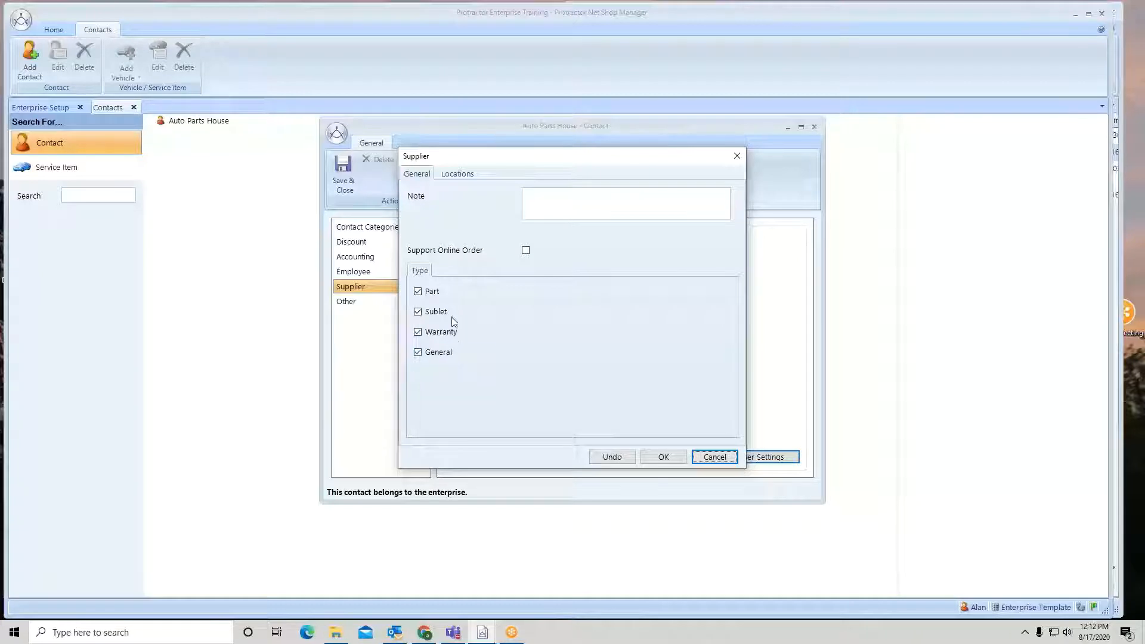
# Select Training #1, Training #2 and Training #3 as the supplier's synchronization locations and confirm the supplier settings
pyautogui.click(461, 176)
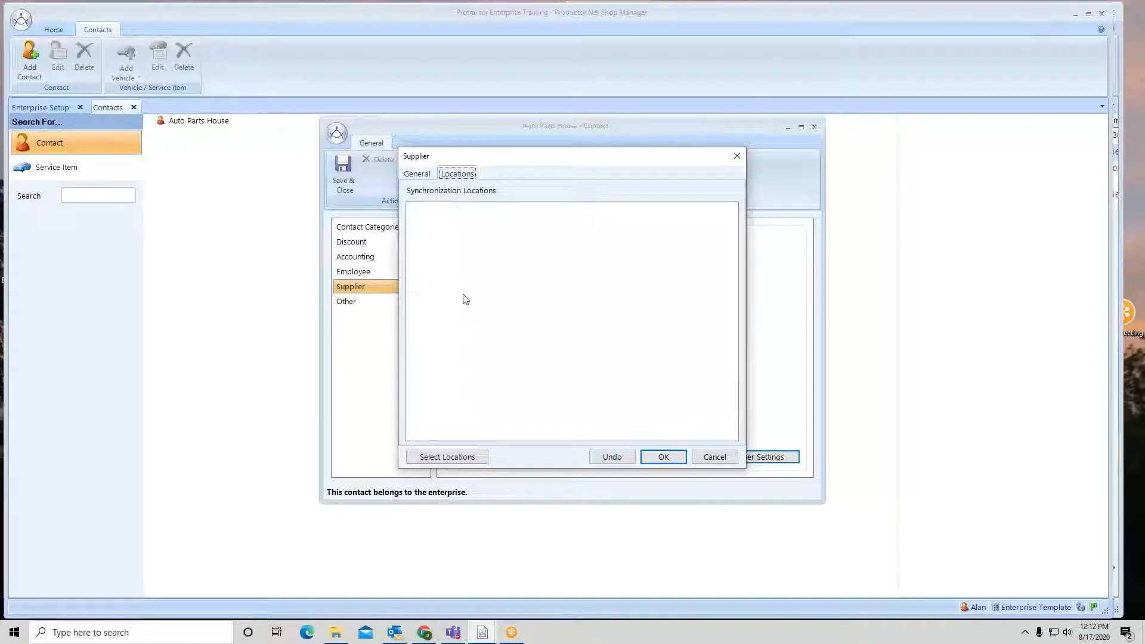
pyautogui.click(460, 458)
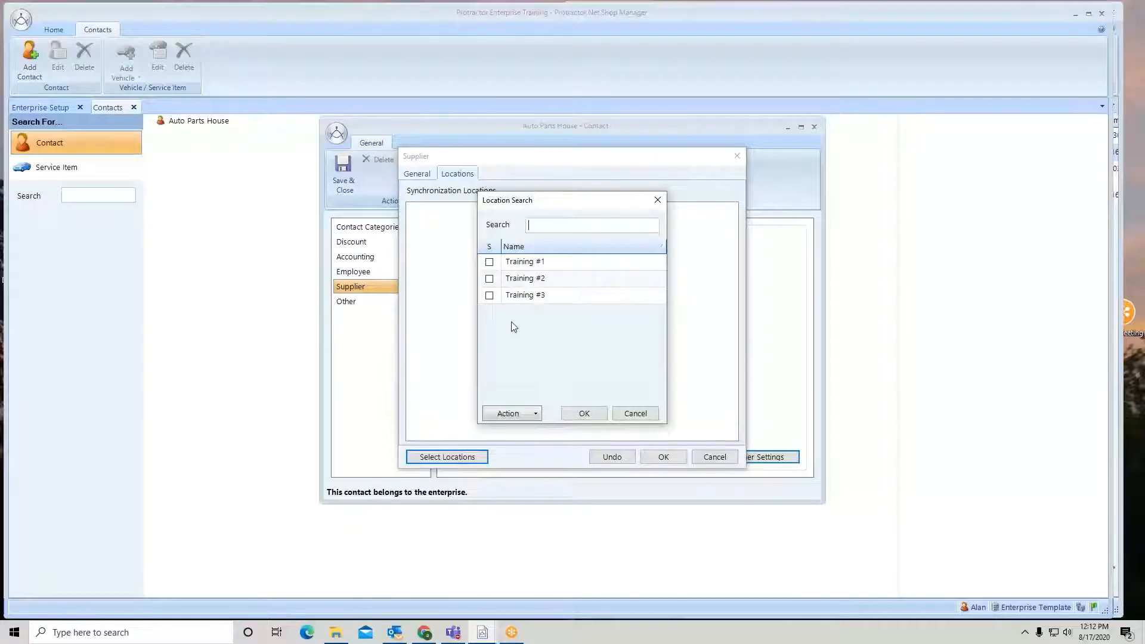
pyautogui.click(490, 262)
pyautogui.click(489, 279)
pyautogui.click(490, 296)
pyautogui.click(584, 414)
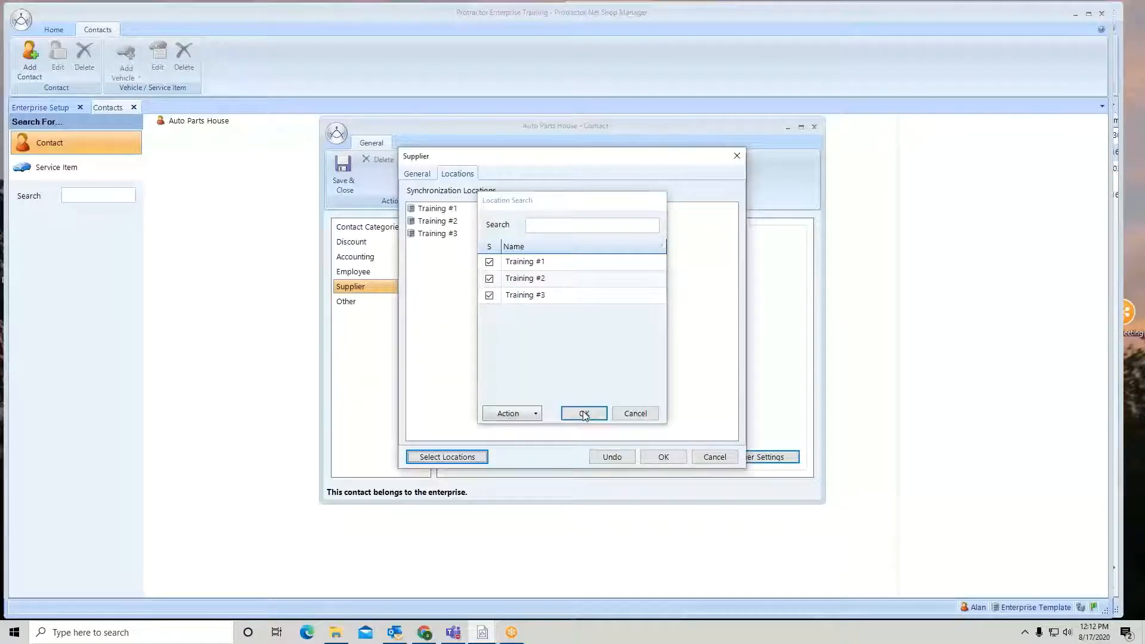
pyautogui.click(667, 459)
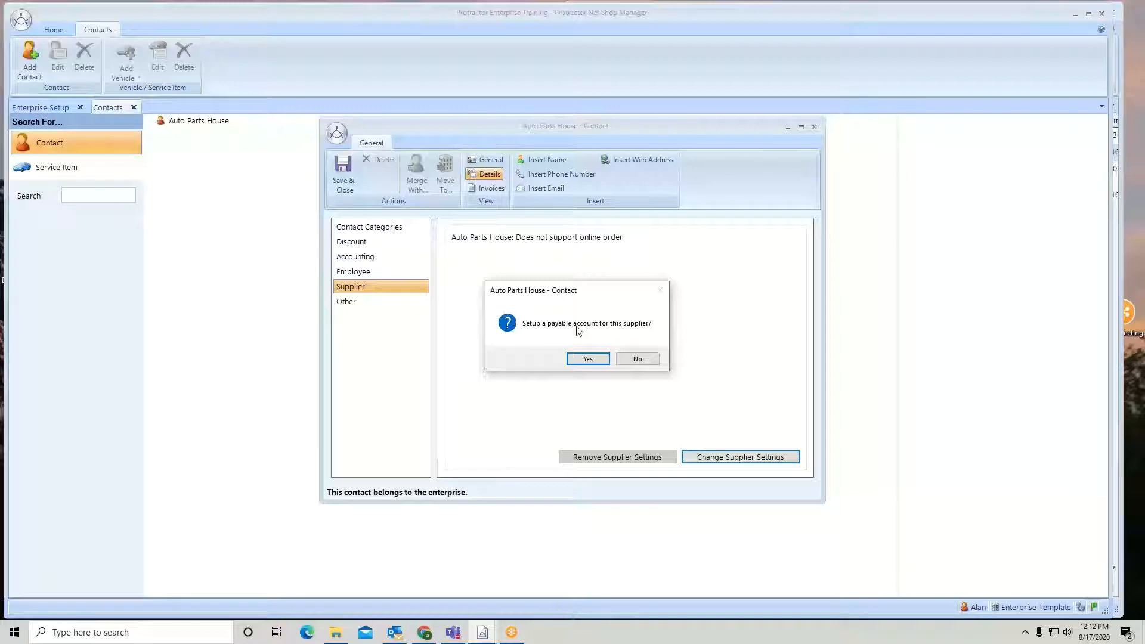
# Set up a payable account for the supplier with accounting term Net 30 Days, save it, and save and close the contact
pyautogui.click(587, 359)
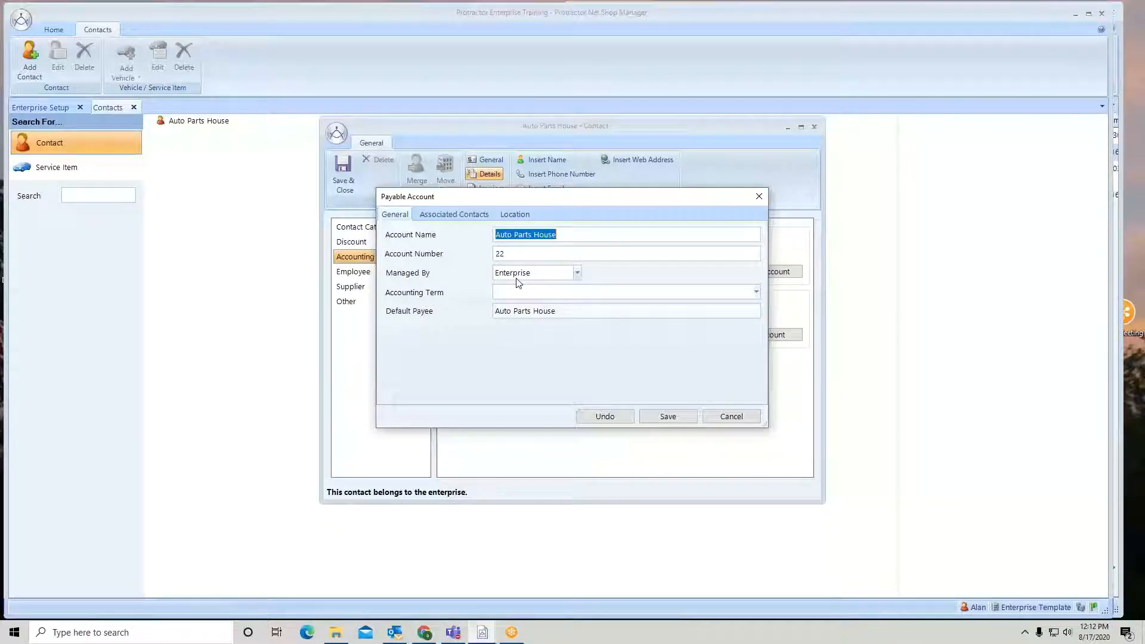
pyautogui.click(756, 292)
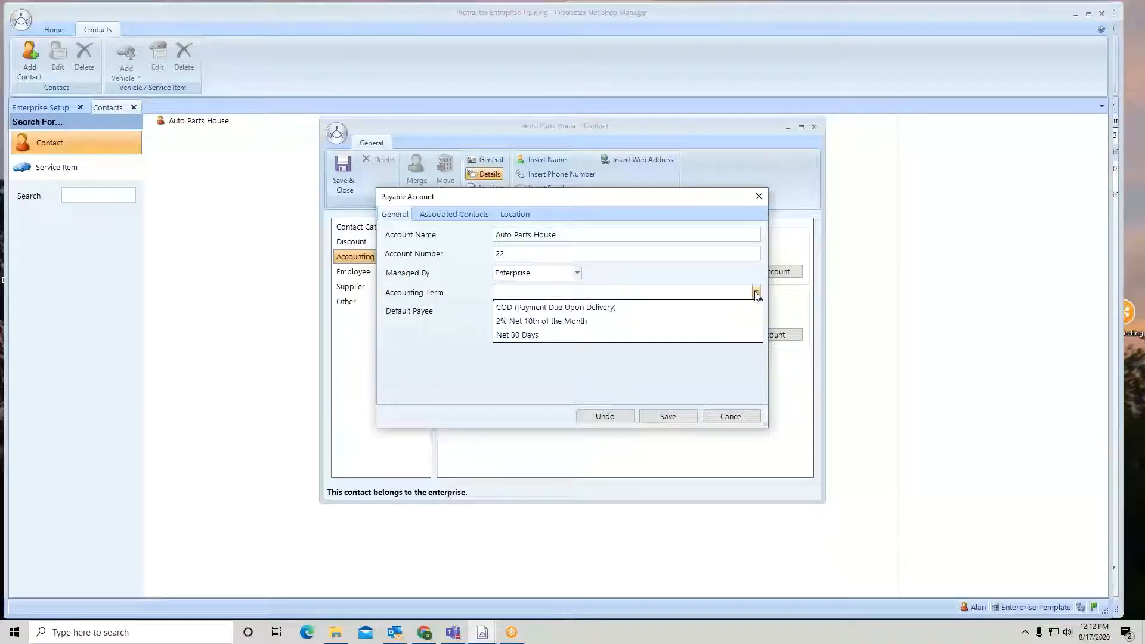
pyautogui.click(599, 331)
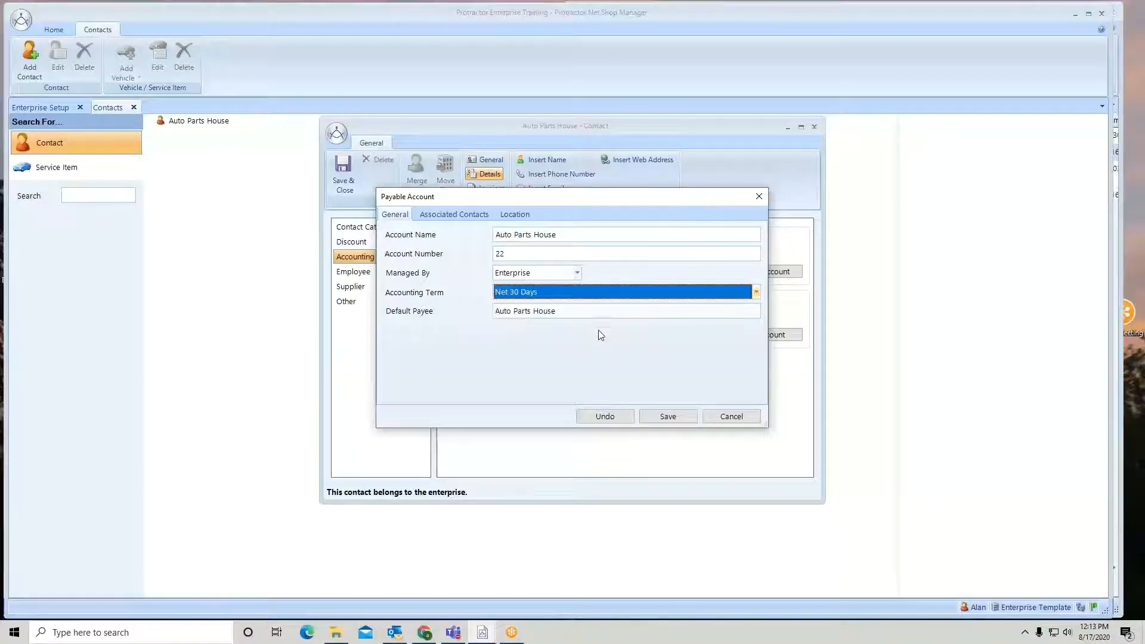
pyautogui.click(523, 215)
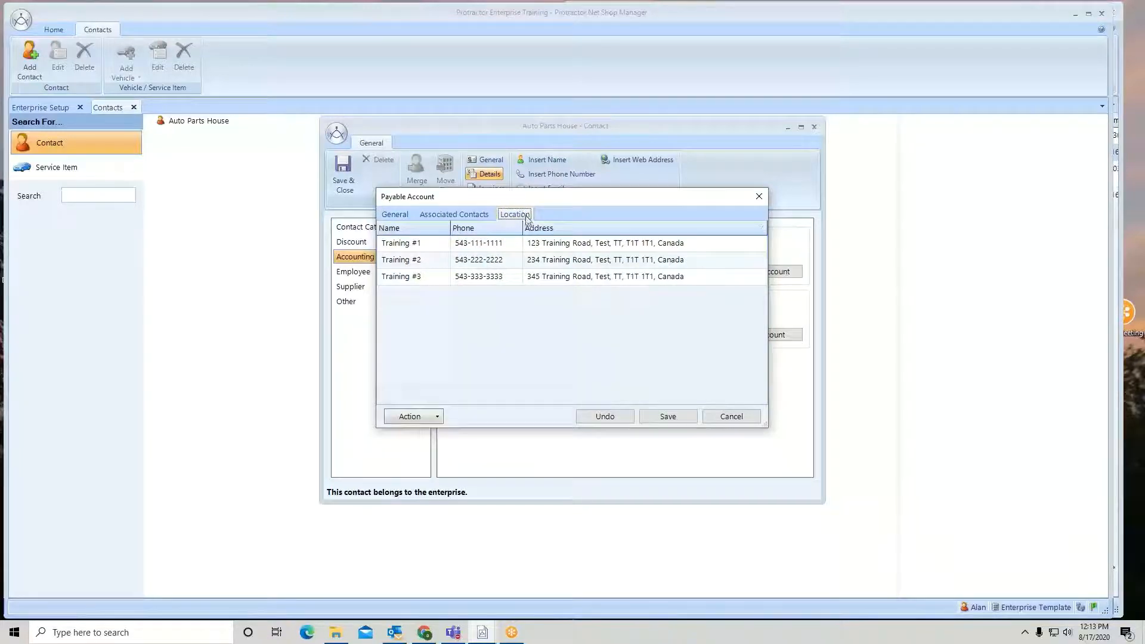
pyautogui.click(668, 417)
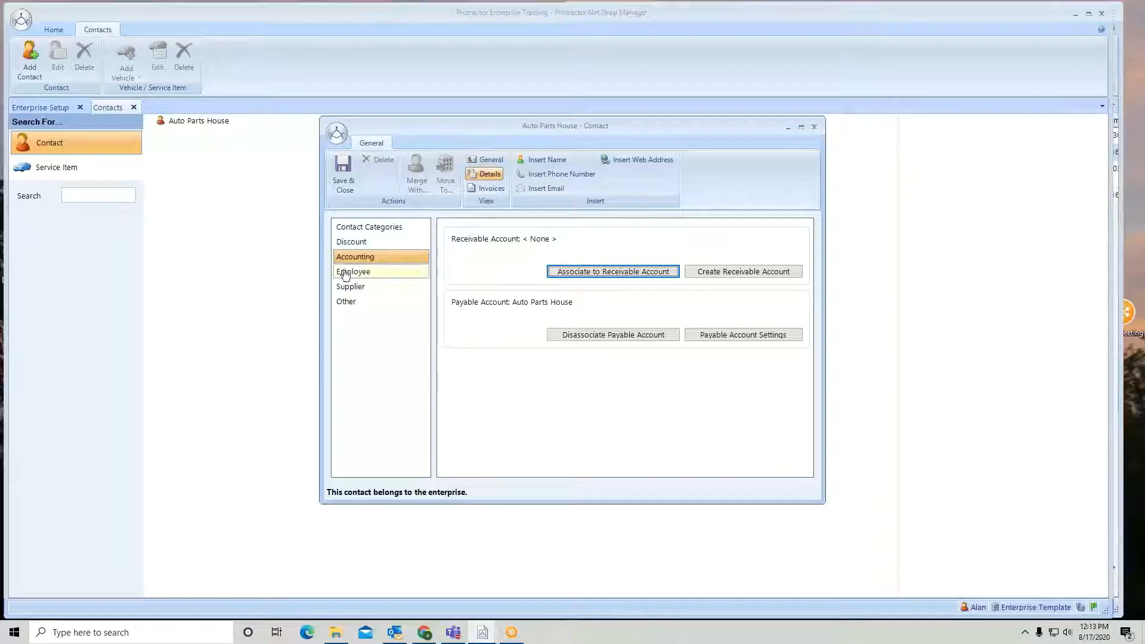
pyautogui.click(343, 173)
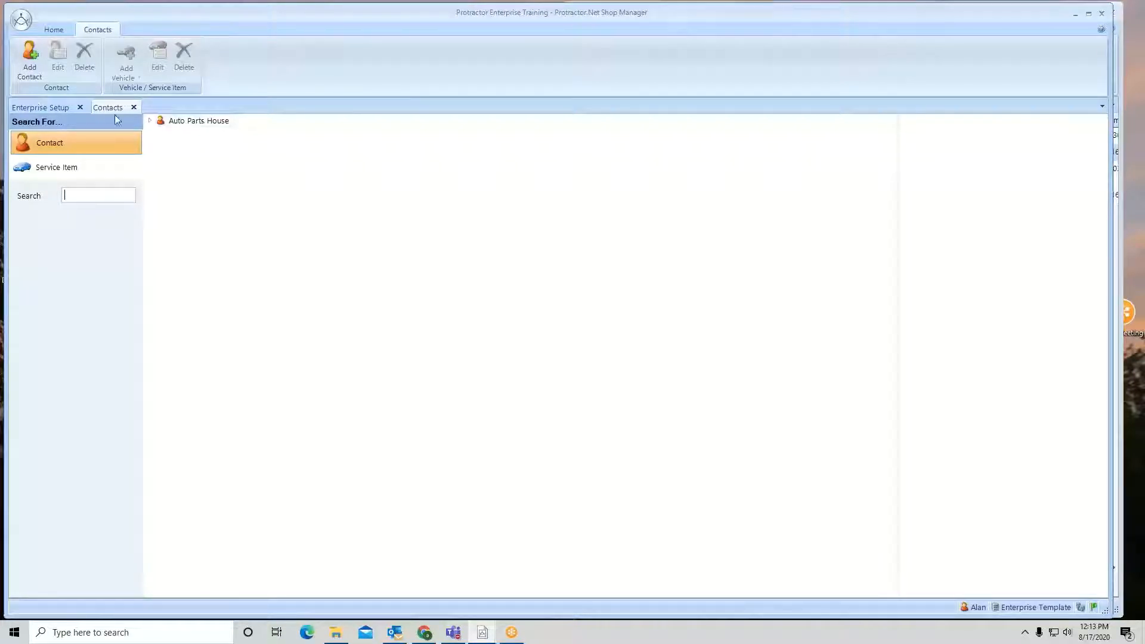
# Close the Contacts tab, switch to the Training #2 location window, and search its contacts for house
pyautogui.click(134, 108)
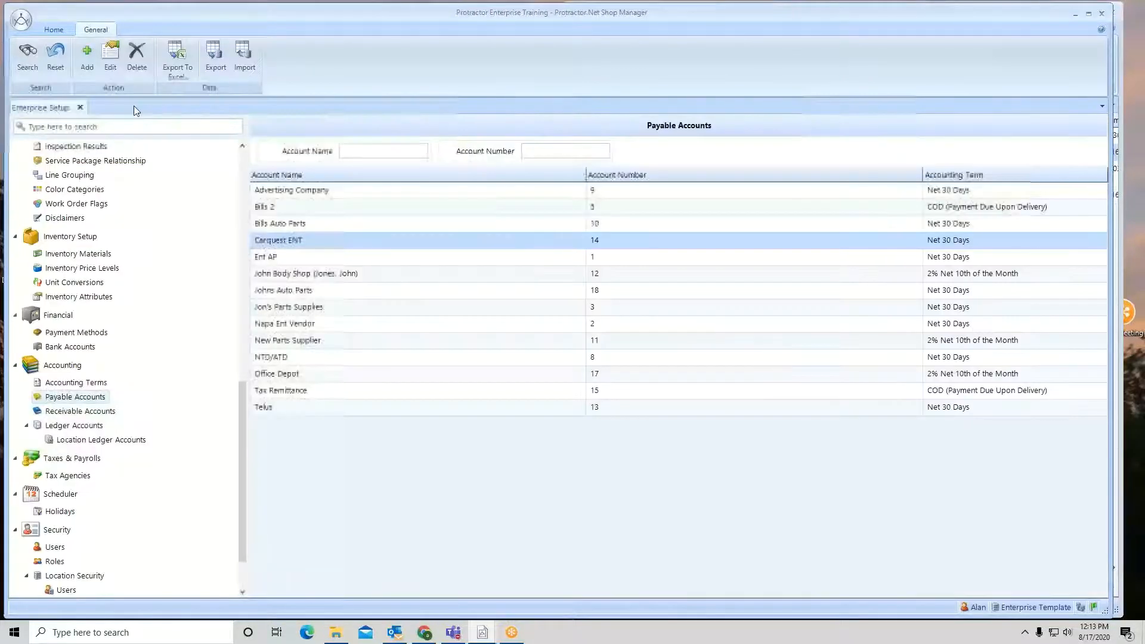
pyautogui.click(1136, 385)
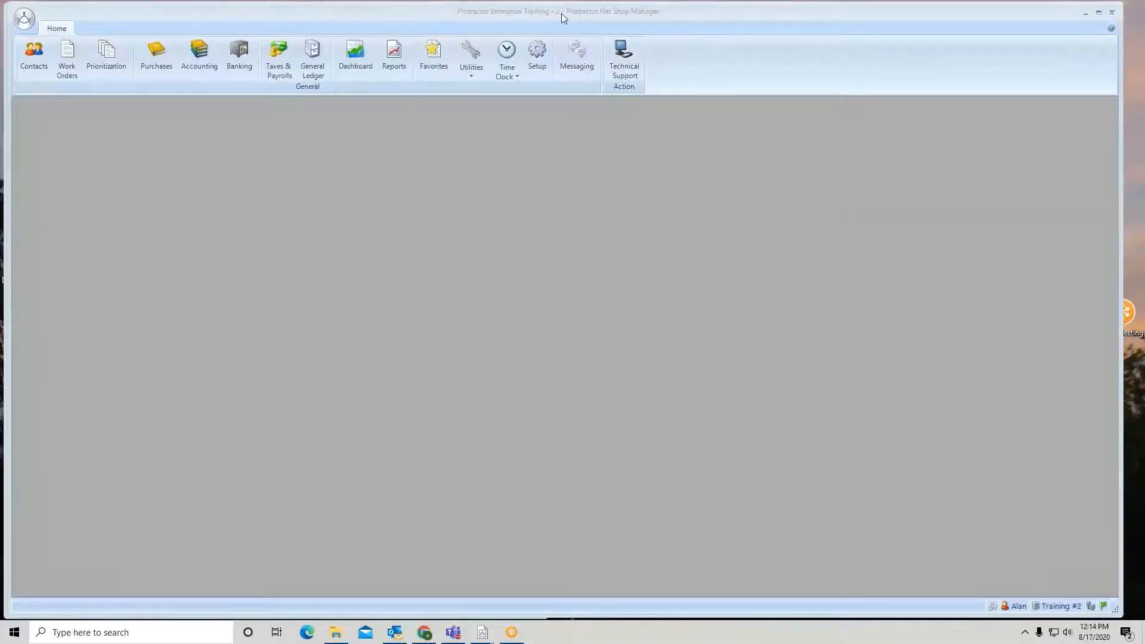
pyautogui.click(32, 59)
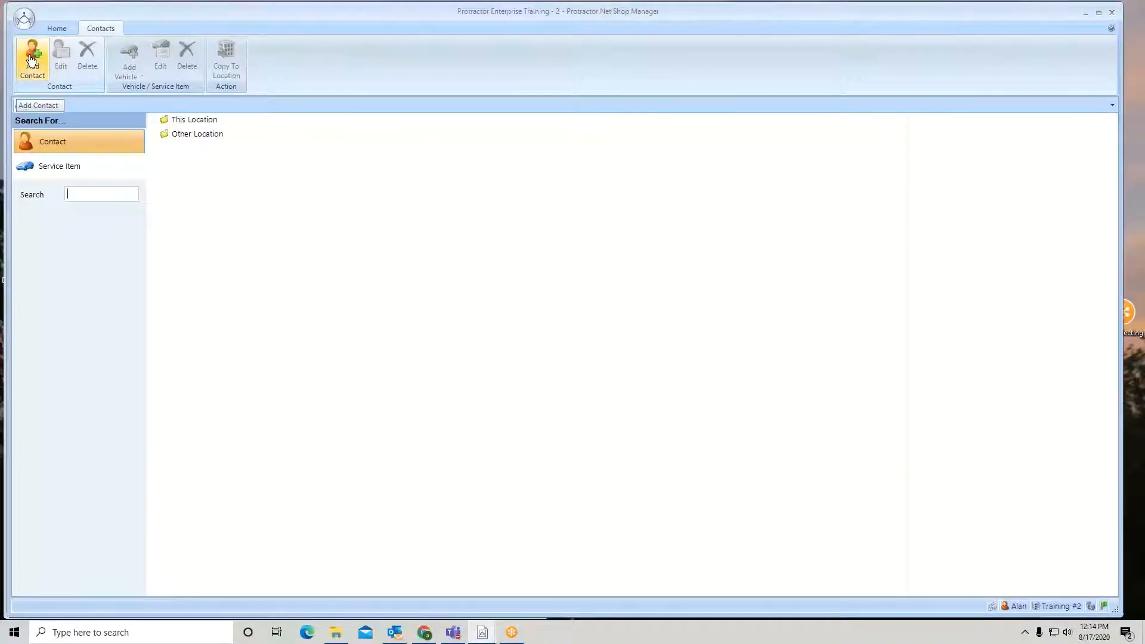
pyautogui.write('house')
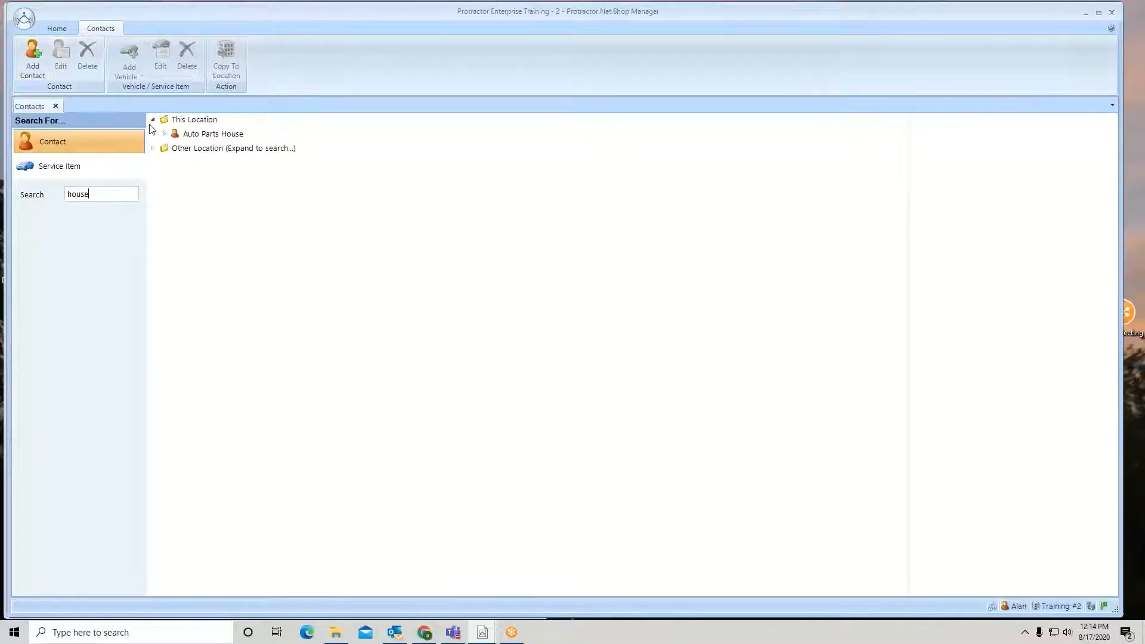
pyautogui.click(219, 137)
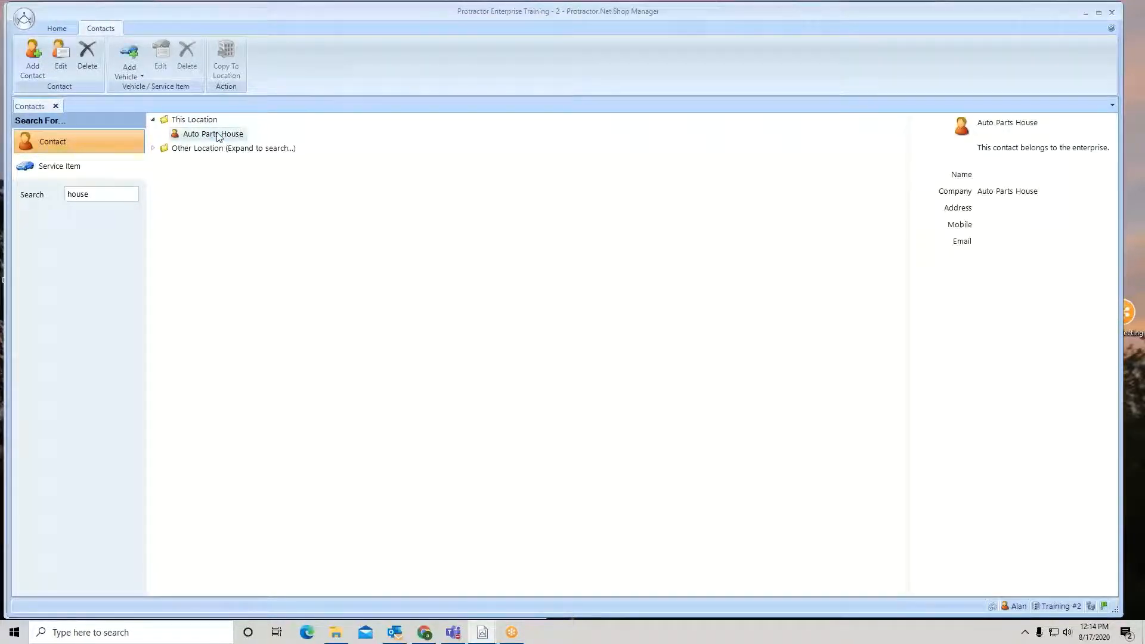
# Open Auto Parts House for editing, review its Supplier and Accounting details, and close the contact
pyautogui.rightClick(219, 136)
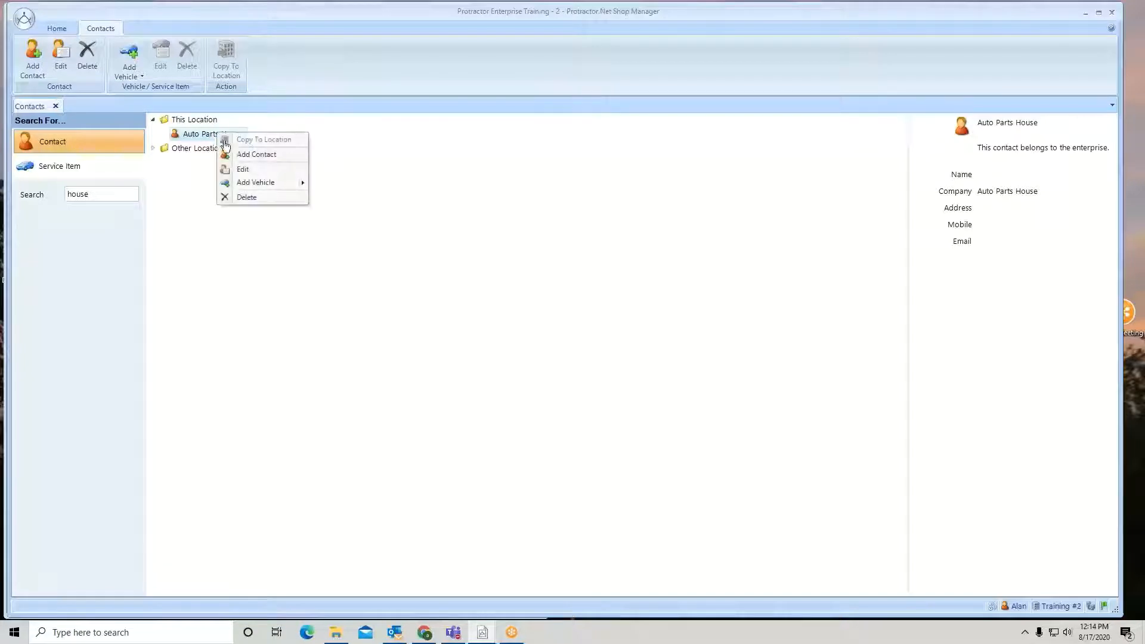
pyautogui.click(244, 173)
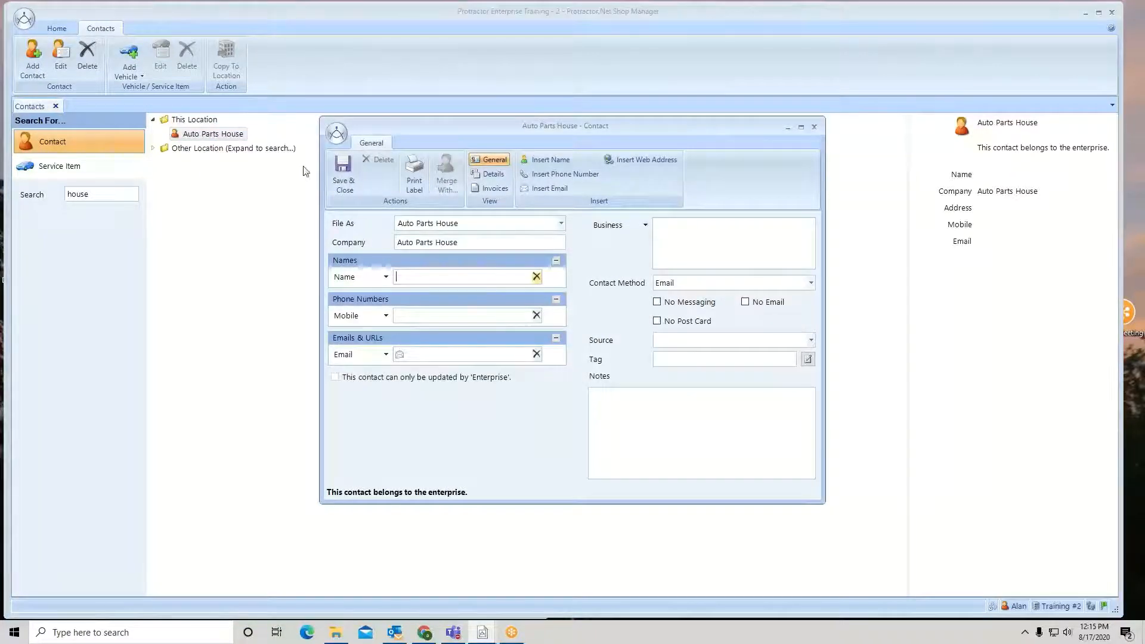
pyautogui.click(490, 173)
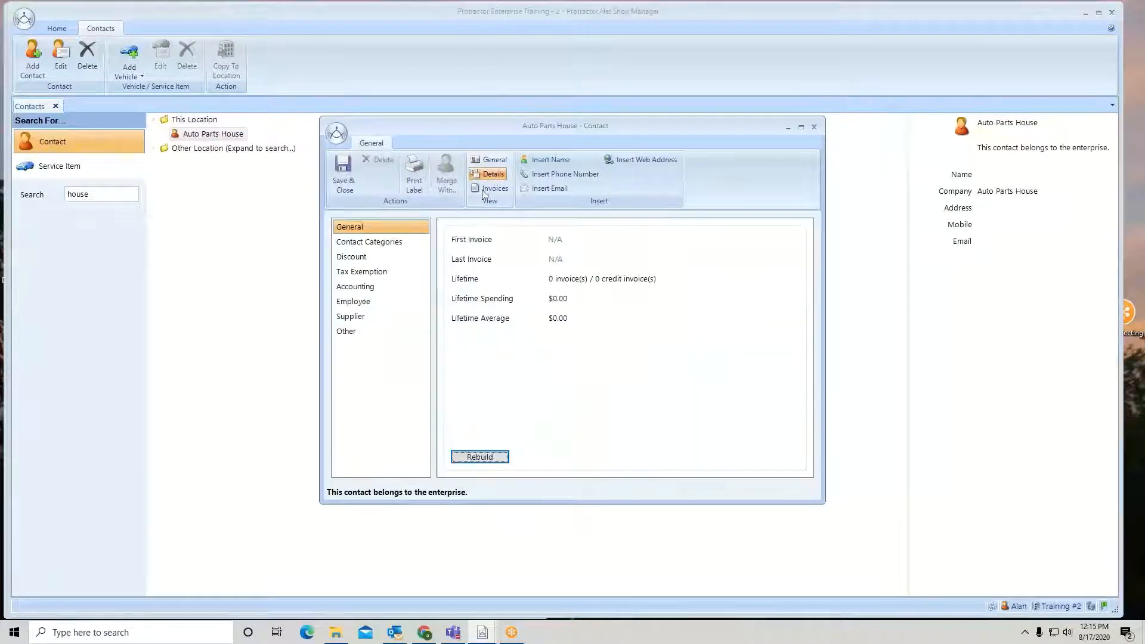
pyautogui.click(360, 317)
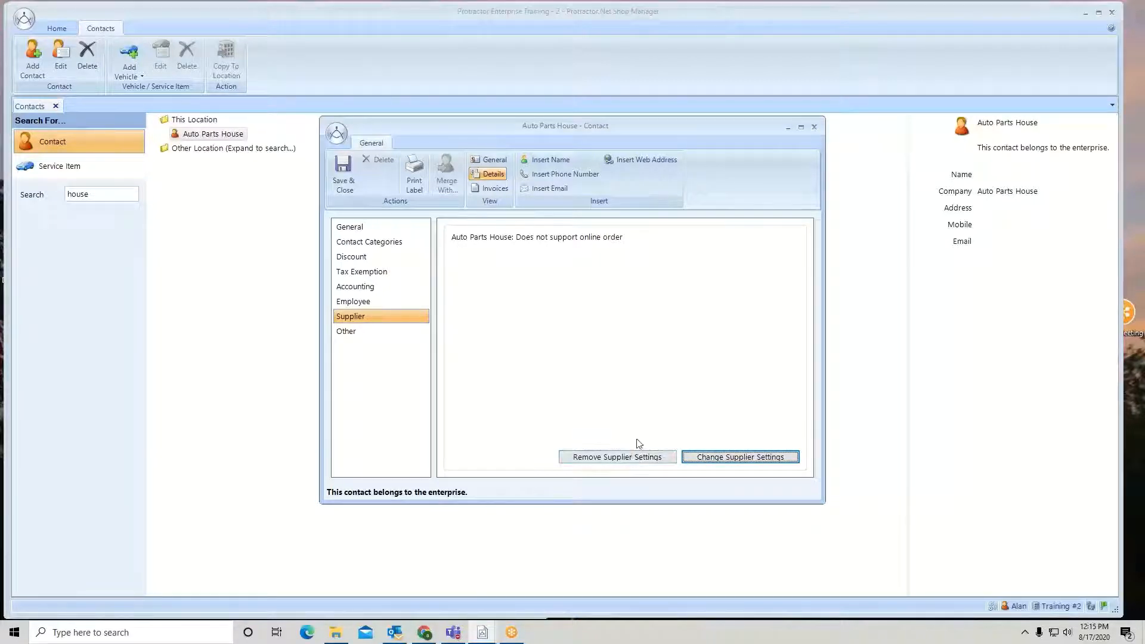
pyautogui.click(351, 289)
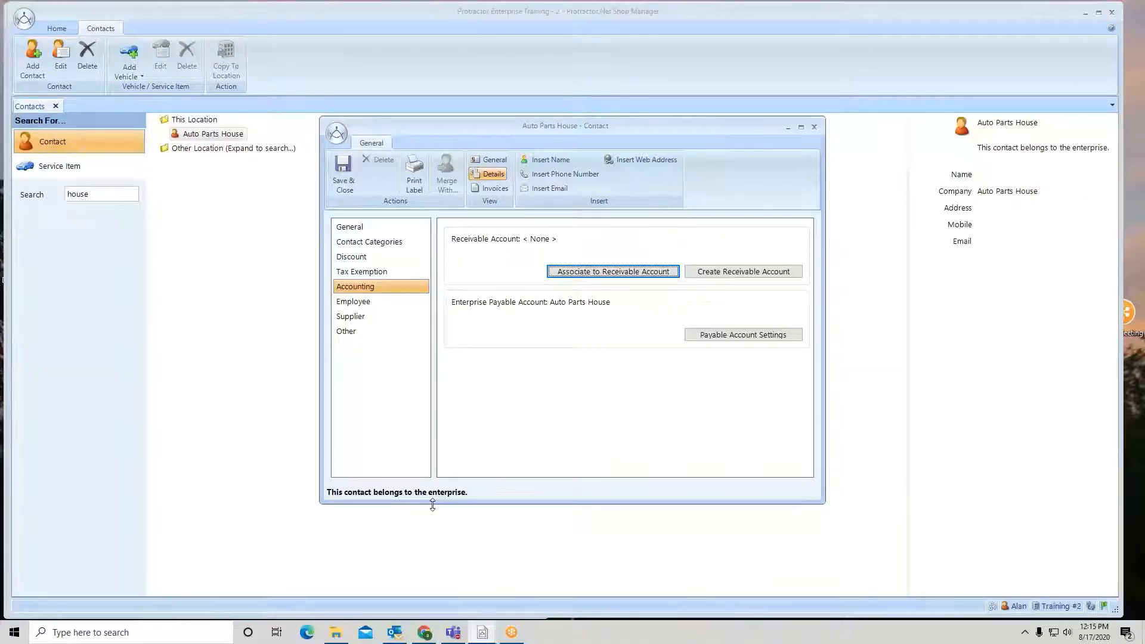
pyautogui.click(348, 164)
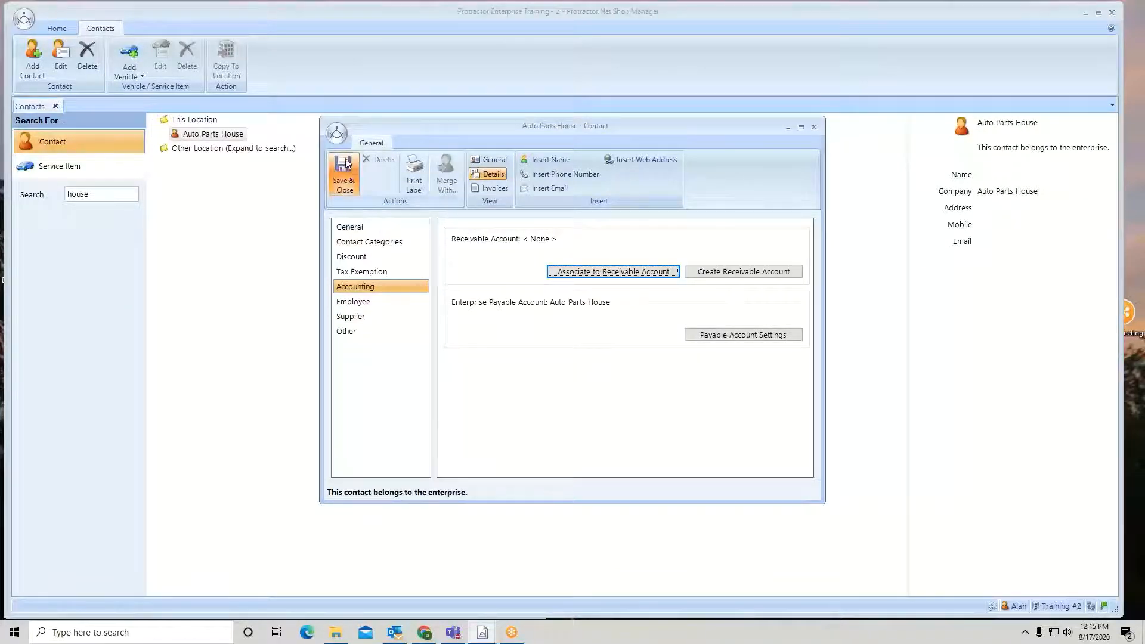
# Close the contacts, search Training #2's payable accounts for house, and close the Accounting tab
pyautogui.click(56, 107)
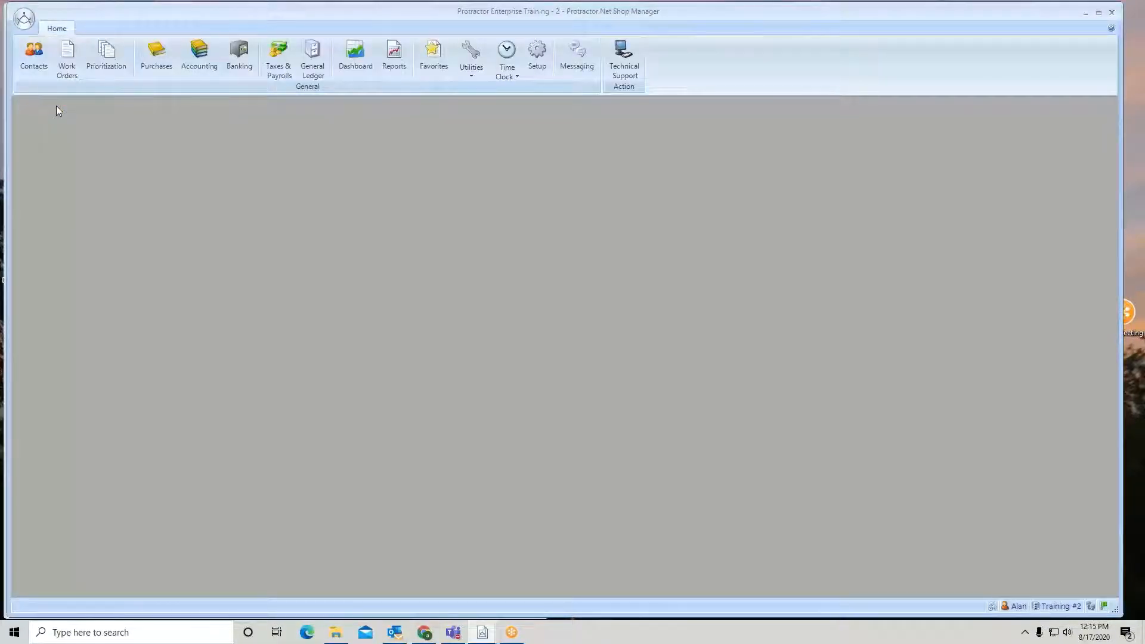
pyautogui.click(197, 55)
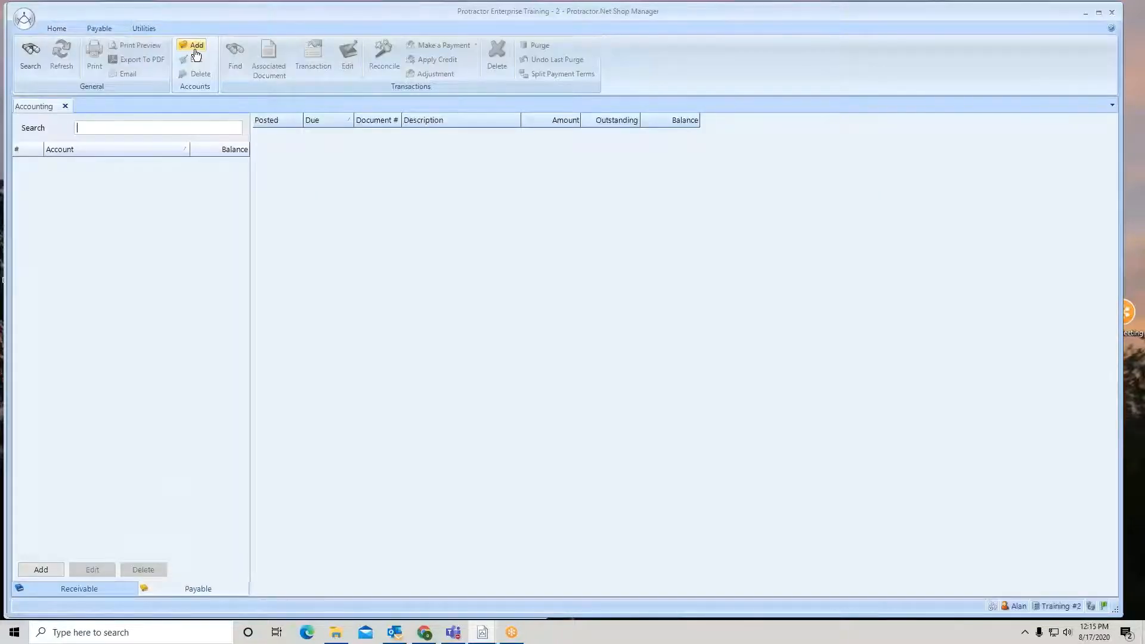
pyautogui.click(157, 131)
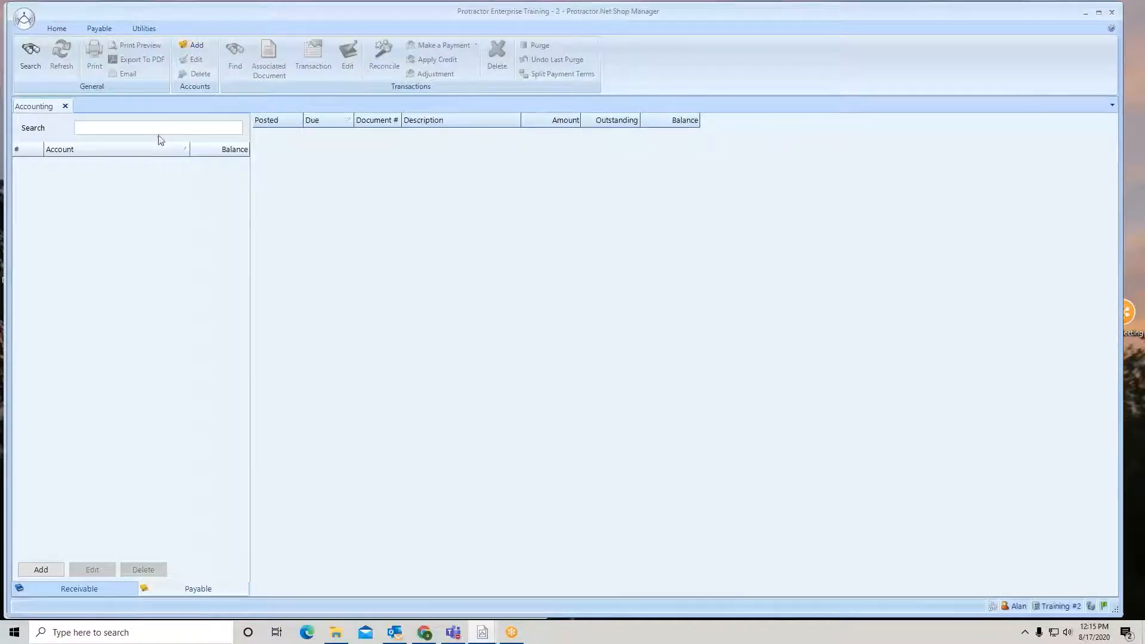
pyautogui.write('house')
pyautogui.press('Return')
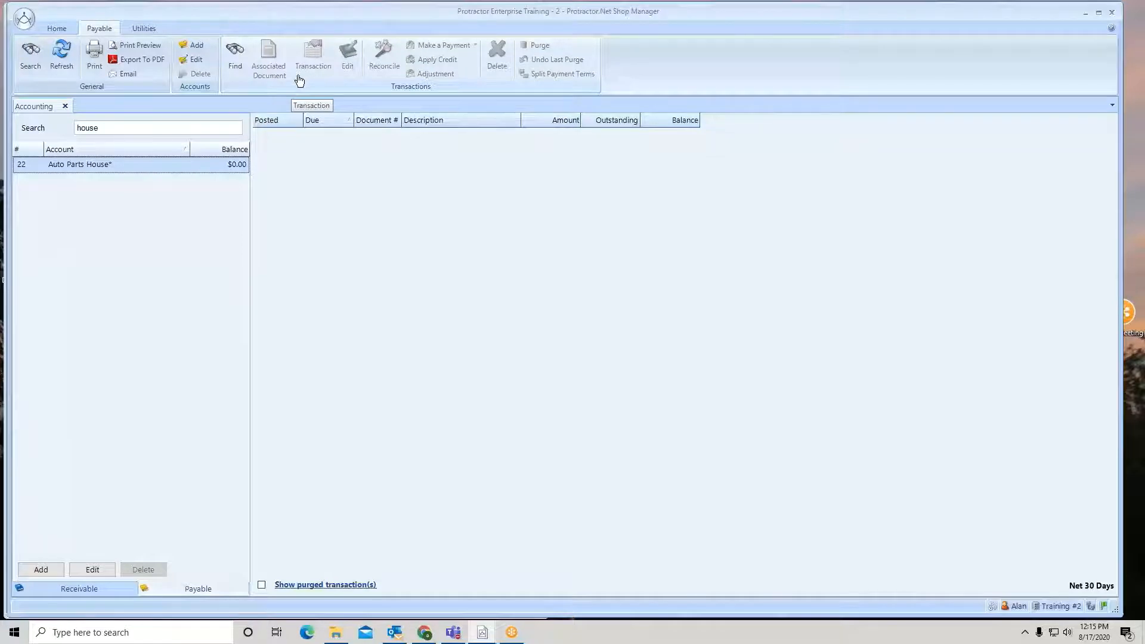
pyautogui.click(66, 106)
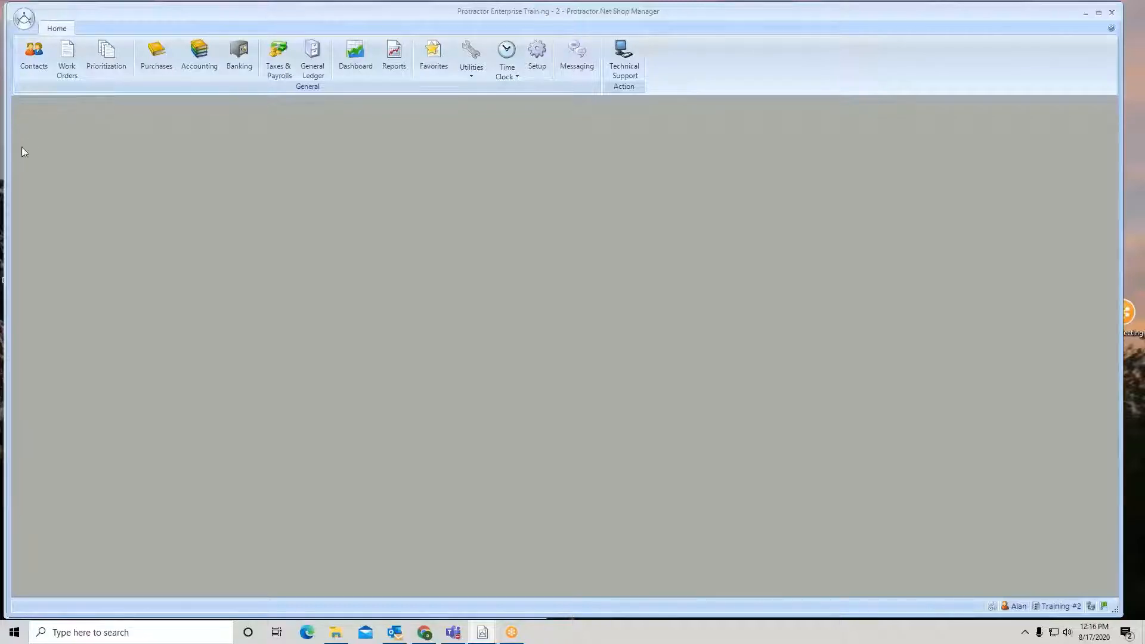
# Switch to the Enterprise window, maximize it, refresh the Payable Accounts list and select Auto Parts House
pyautogui.moveTo(7, 155); pyautogui.dragTo(681, 215)
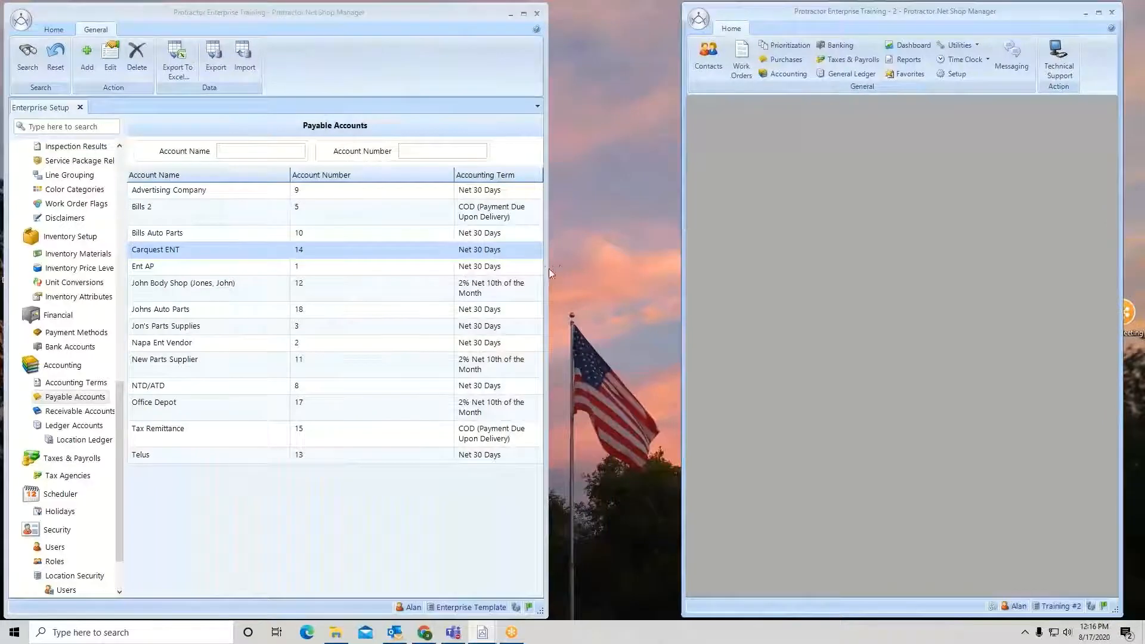
pyautogui.moveTo(548, 268); pyautogui.dragTo(1112, 322)
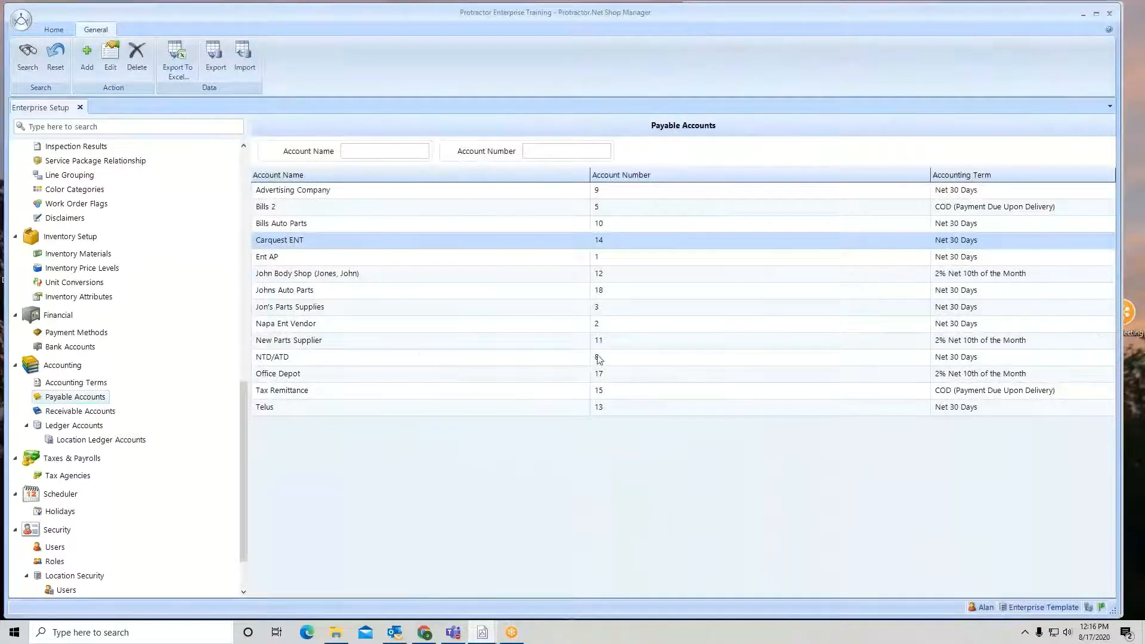
pyautogui.click(54, 57)
pyautogui.click(25, 59)
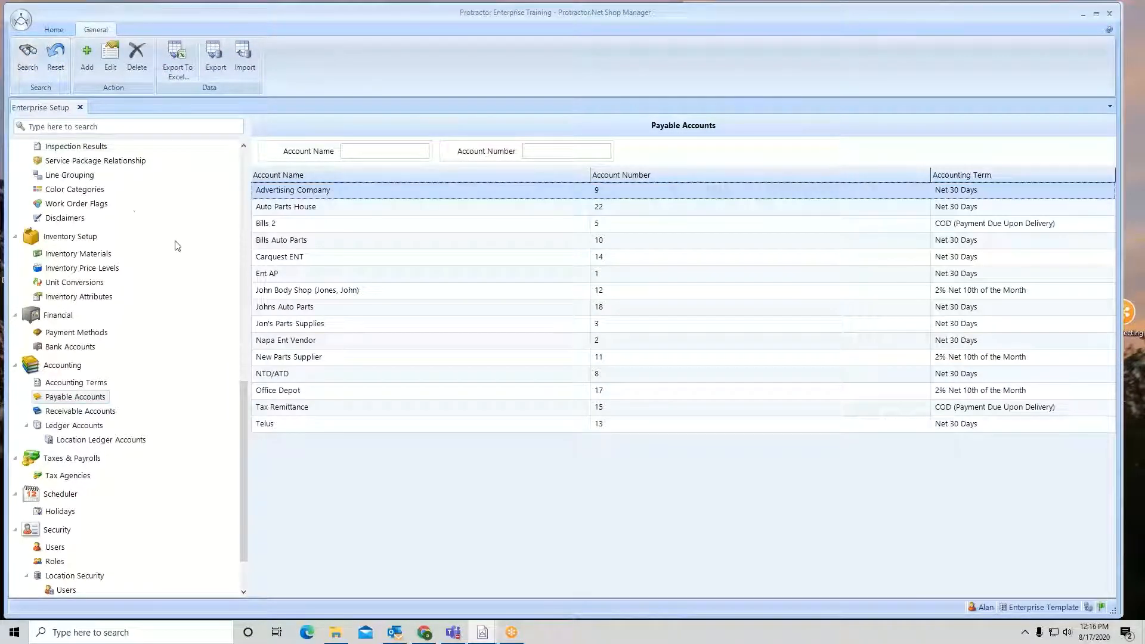
pyautogui.click(295, 209)
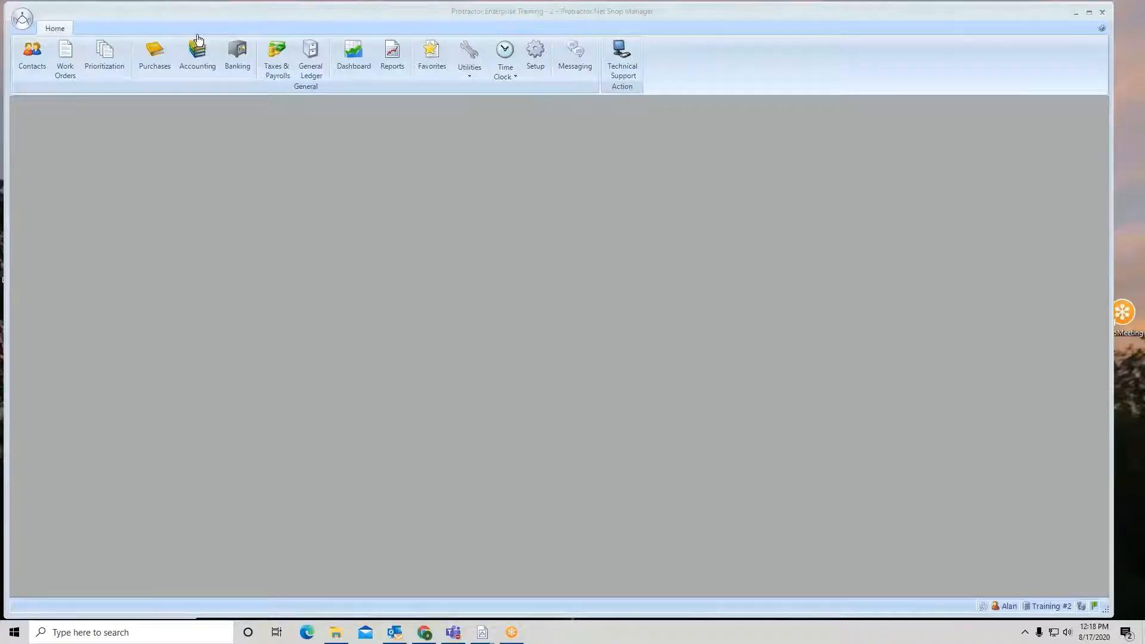
# Add a new contact in Training #2 with company name Prince Towing
pyautogui.click(31, 58)
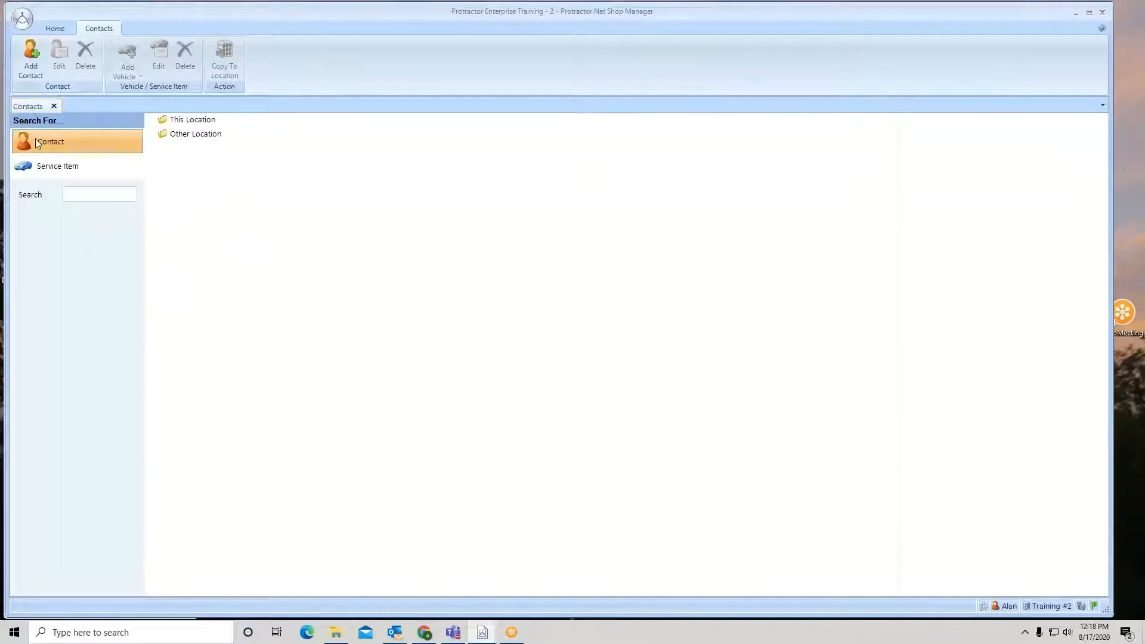
pyautogui.click(31, 58)
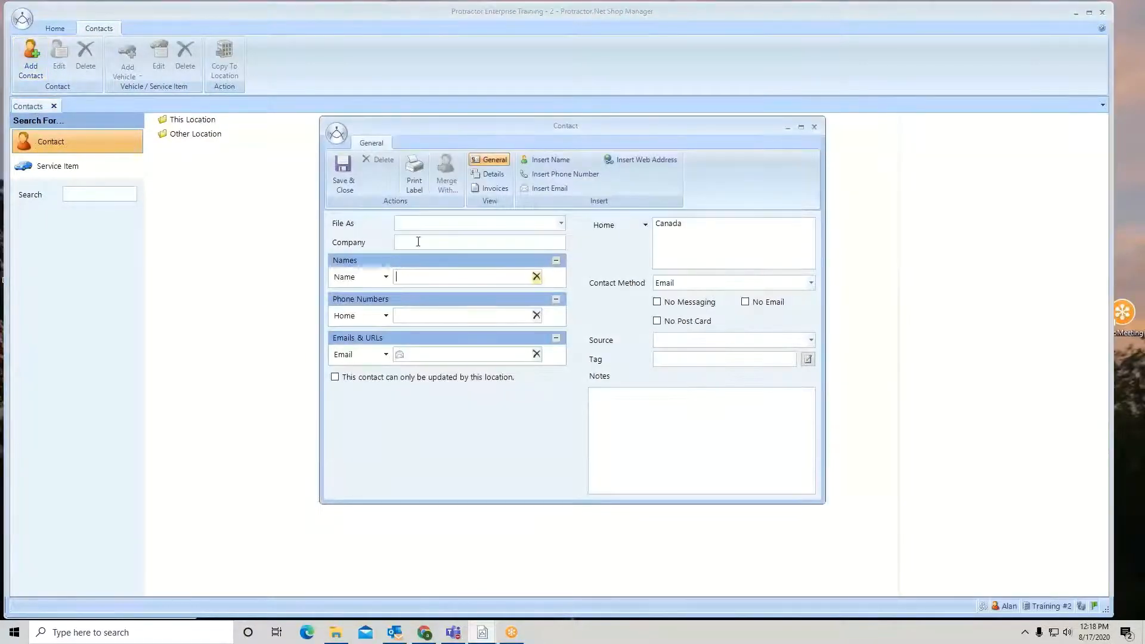
pyautogui.click(422, 244)
pyautogui.write('Prin')
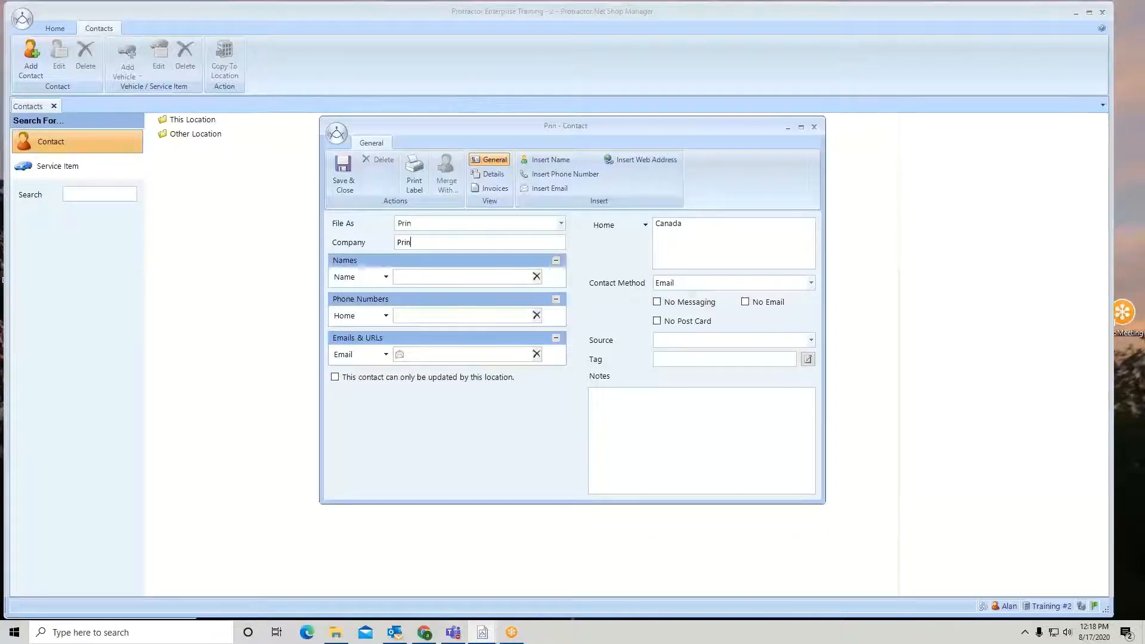
pyautogui.write('ce Towing')
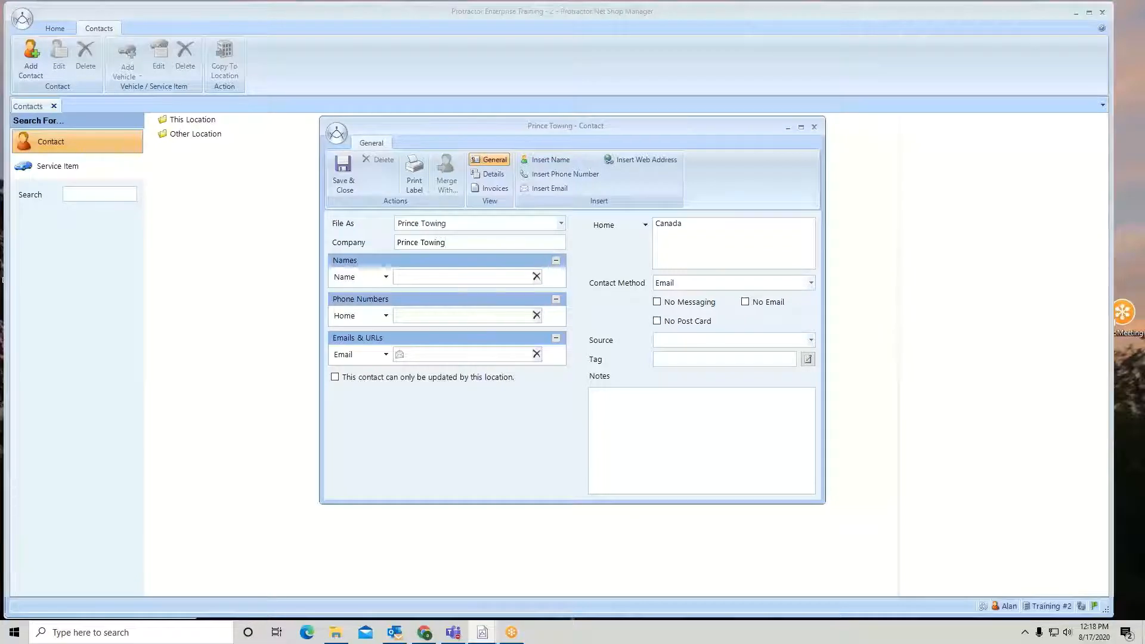
# Make Prince Towing a supplier with only the Sublet type selected and confirm the supplier settings
pyautogui.click(494, 175)
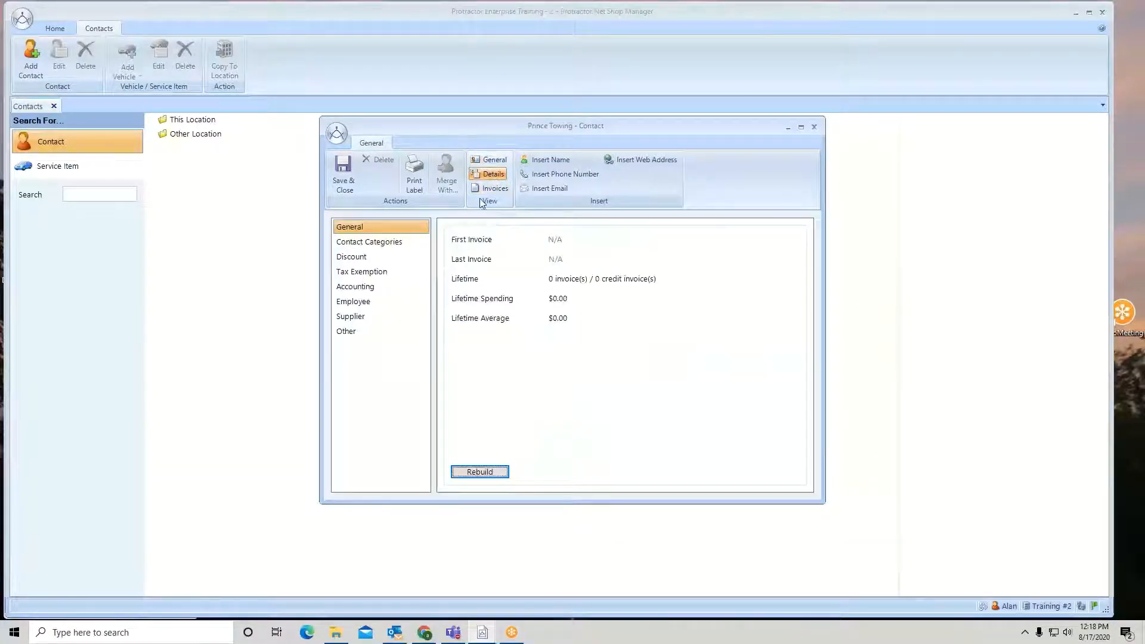
pyautogui.click(366, 317)
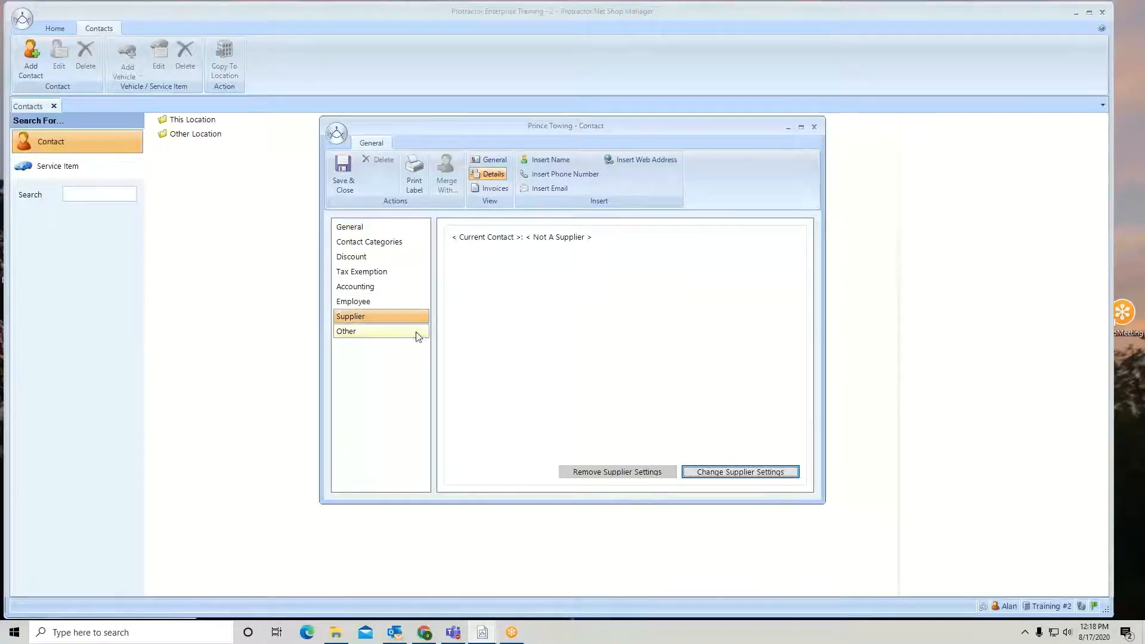
pyautogui.click(735, 472)
pyautogui.click(574, 359)
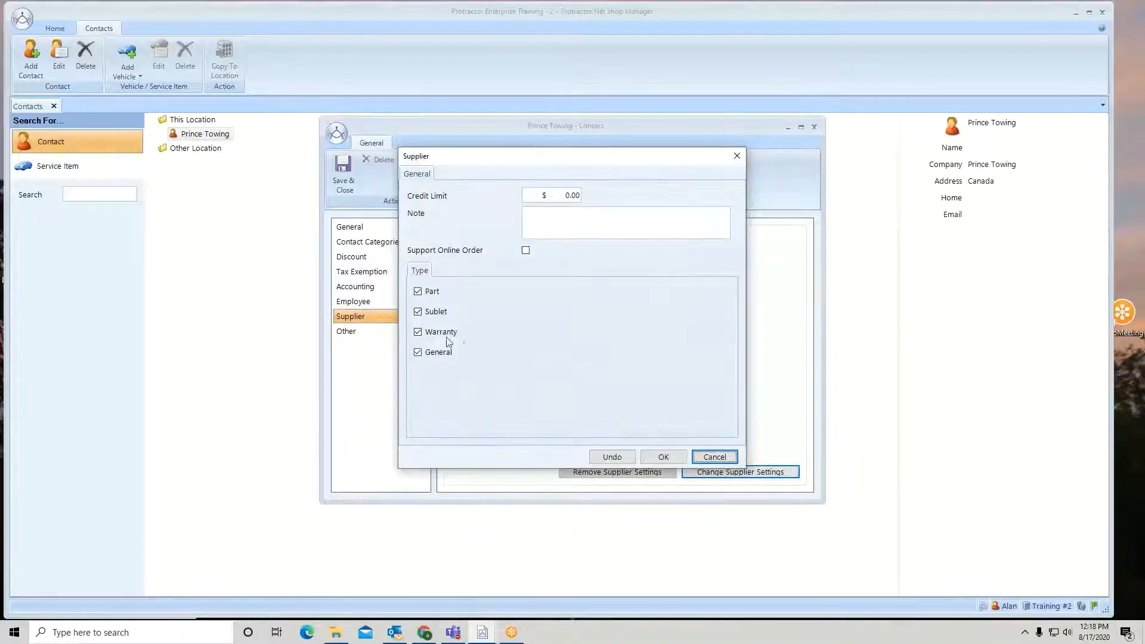
pyautogui.click(421, 294)
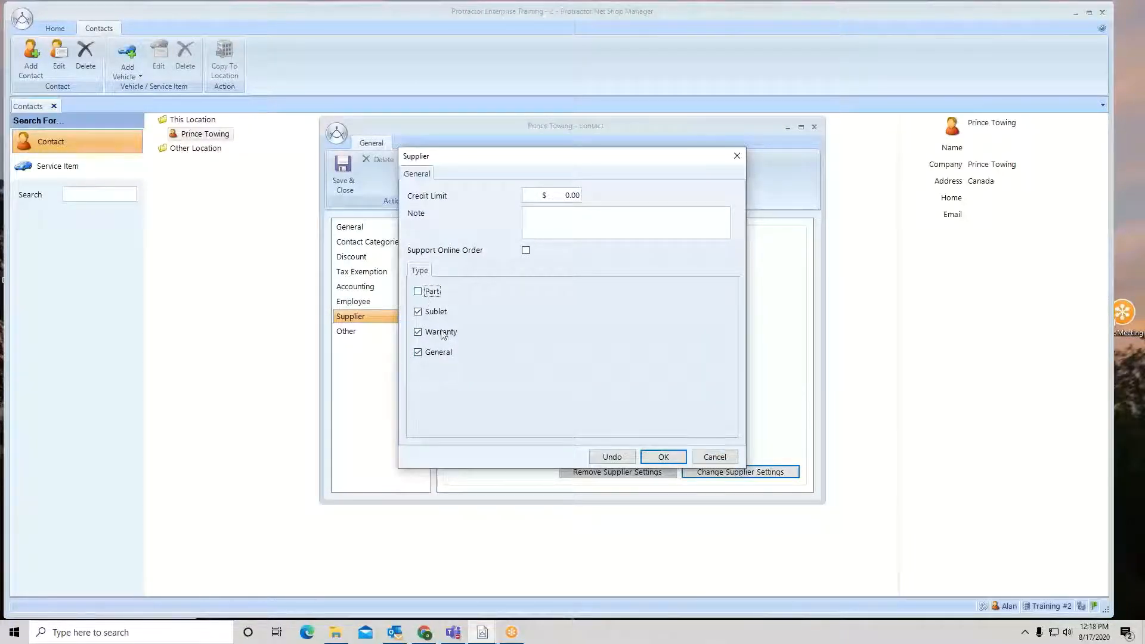
pyautogui.click(421, 333)
pyautogui.click(418, 352)
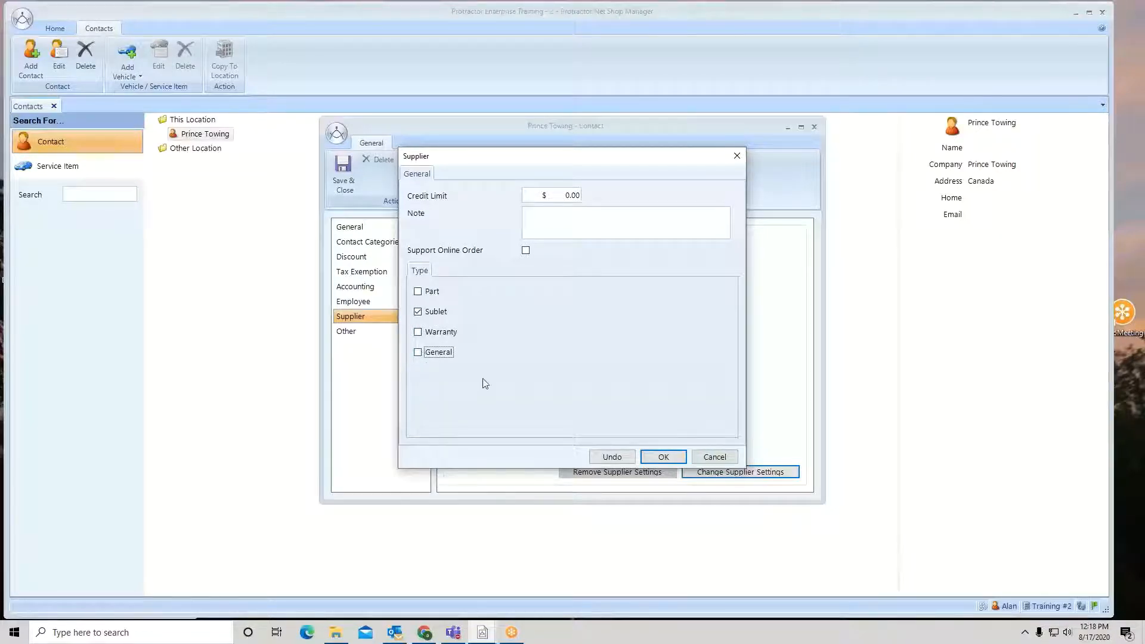
pyautogui.click(663, 456)
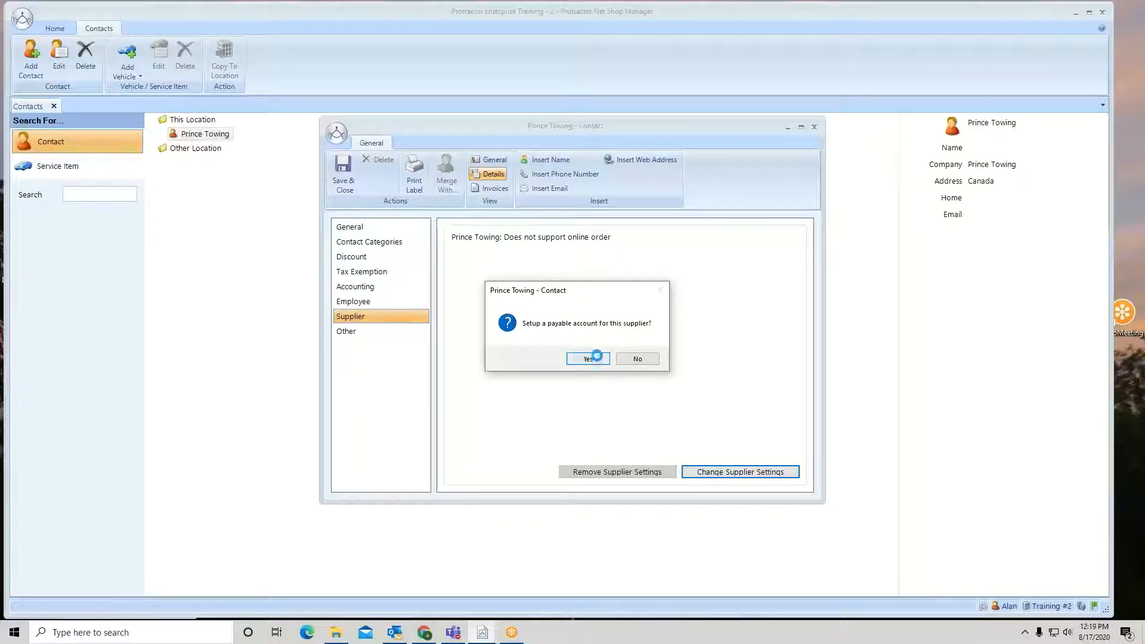
# Cancel the payable account setup, decline it again, save and close Prince Towing, and close the Contacts tab
pyautogui.click(599, 360)
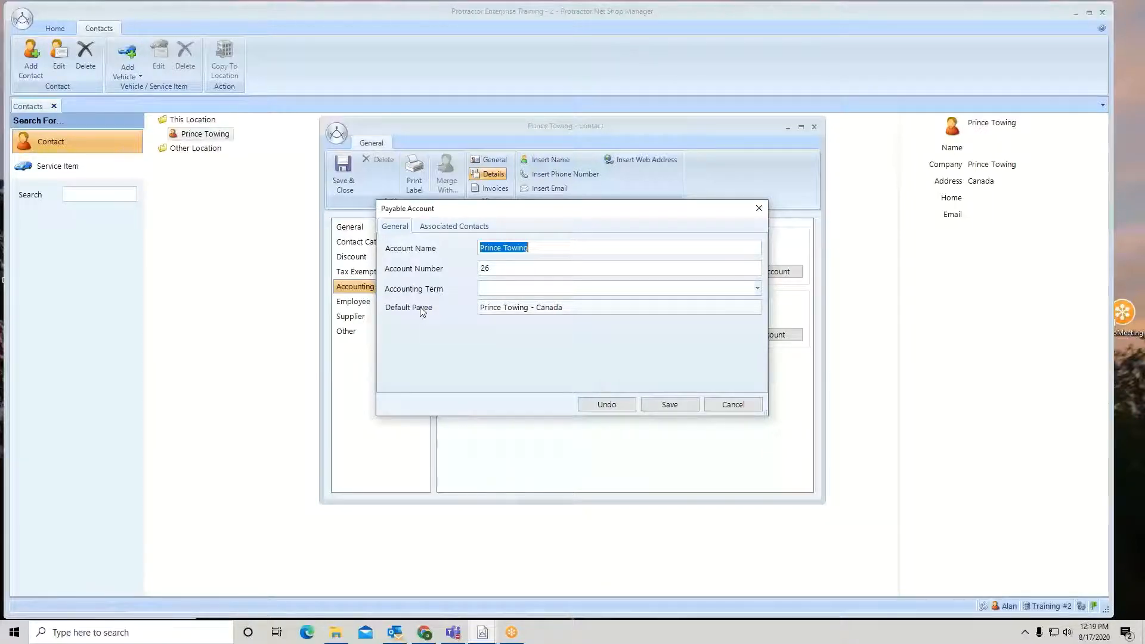
pyautogui.click(734, 405)
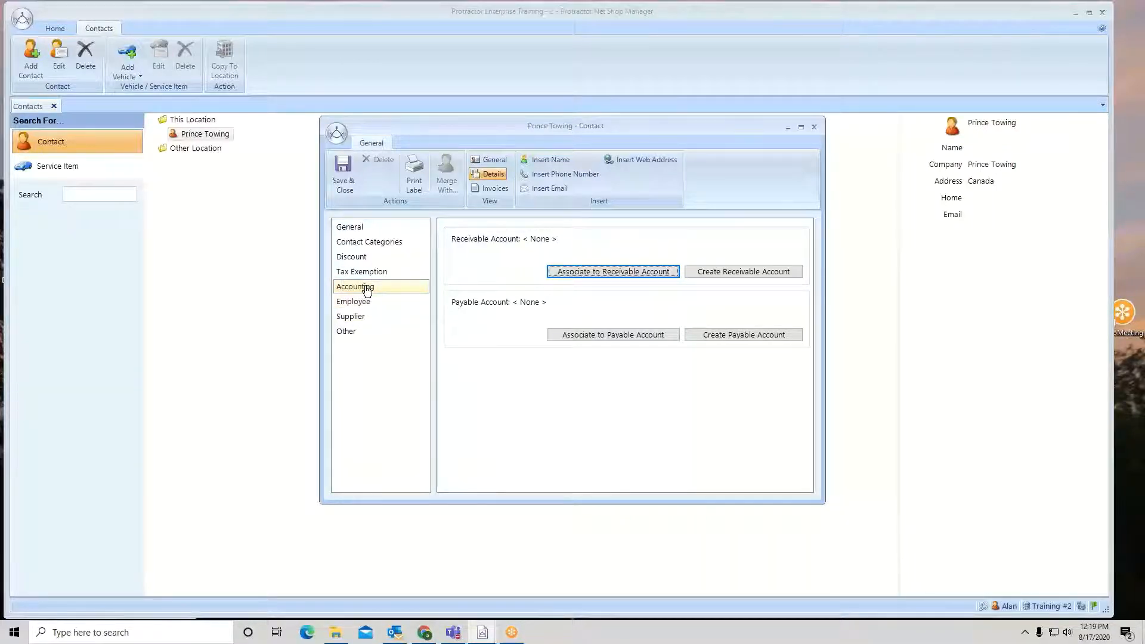
pyautogui.click(343, 164)
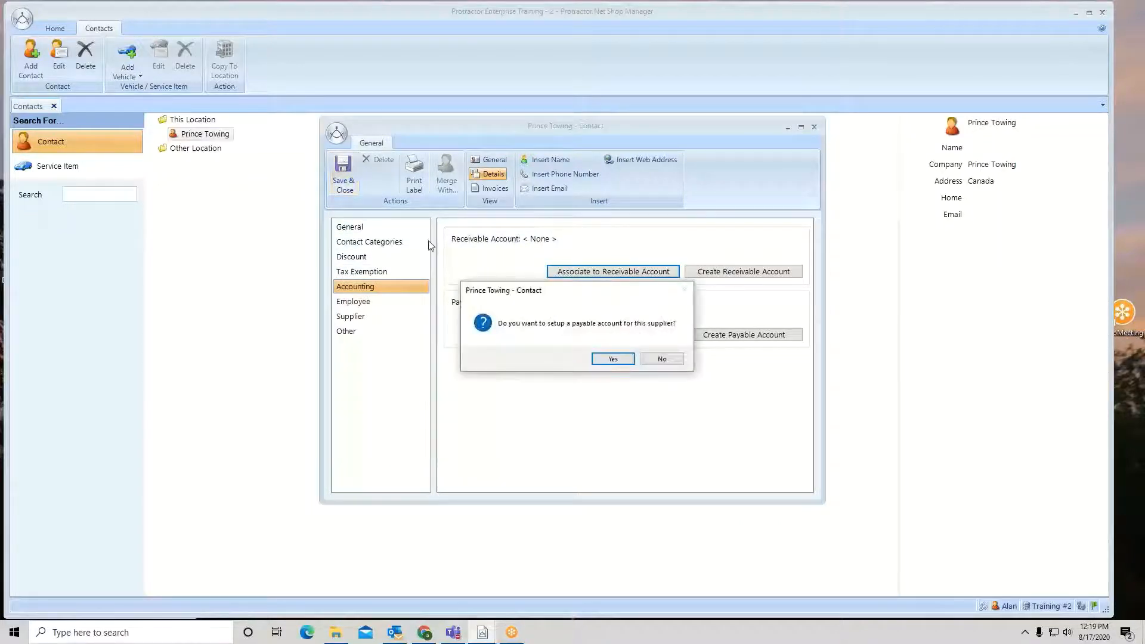
pyautogui.click(669, 360)
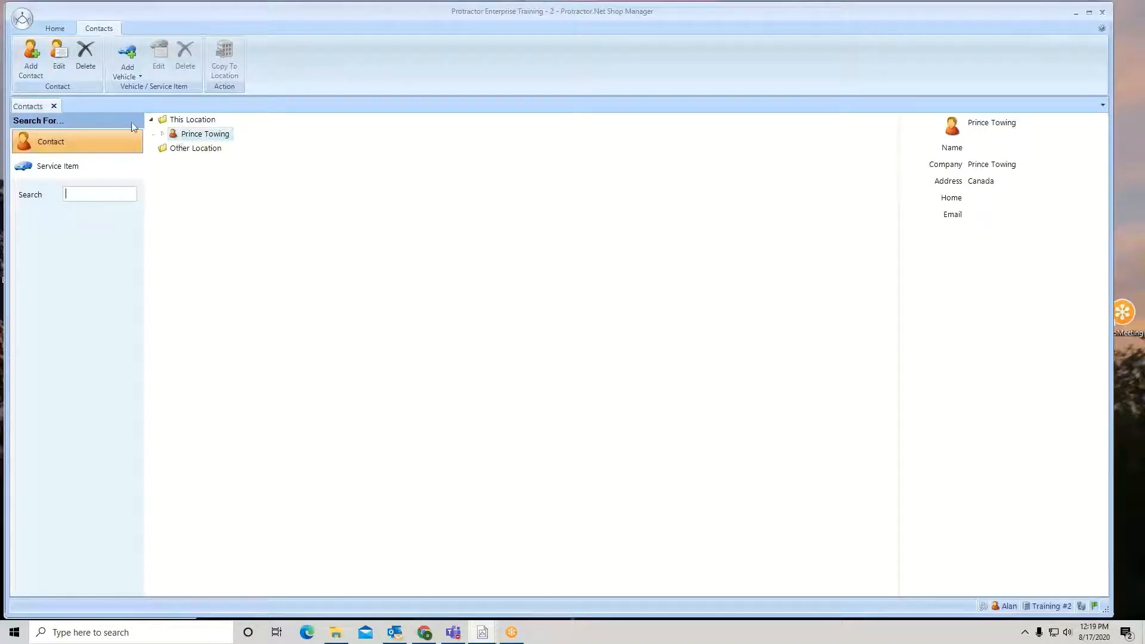
pyautogui.click(54, 106)
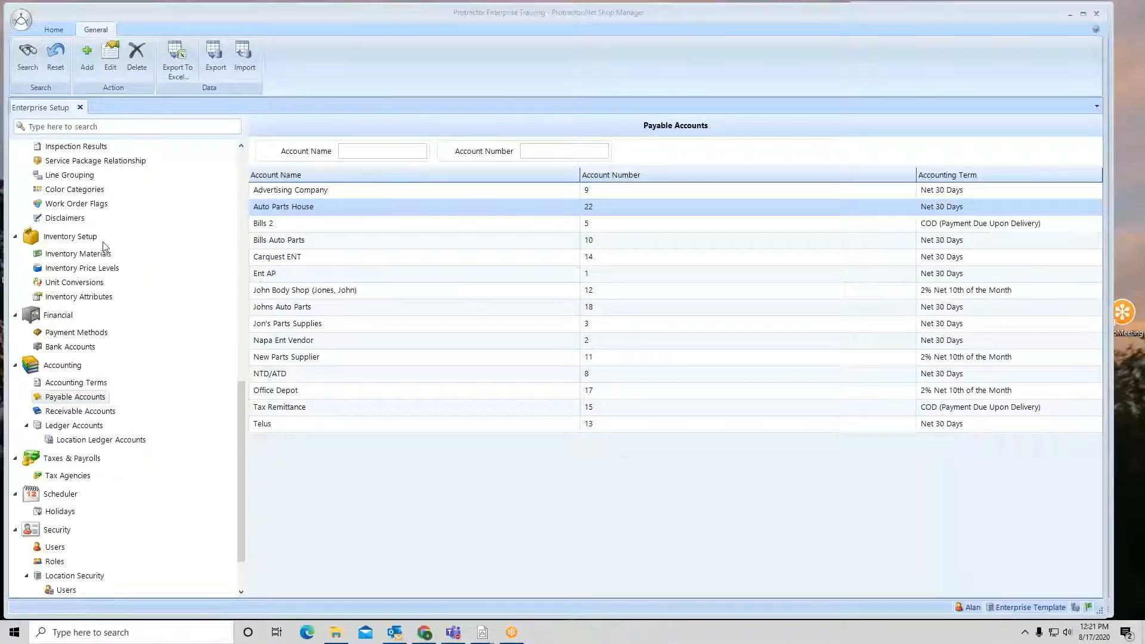
# In the Enterprise window, search contacts for prince and open Prince Towing for editing
pyautogui.click(80, 108)
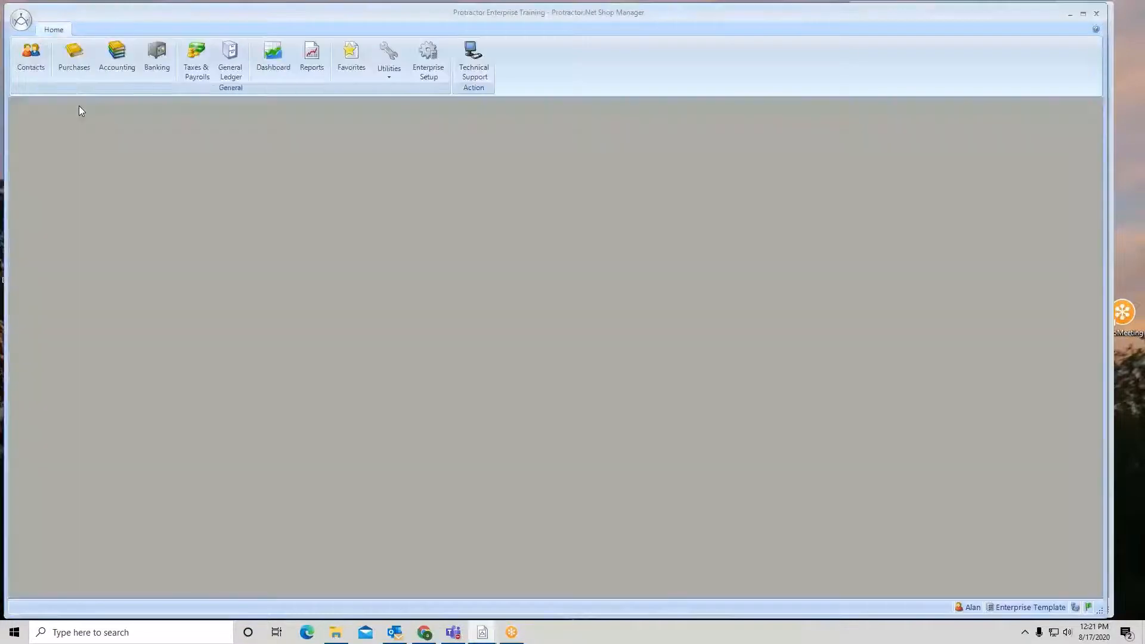
pyautogui.click(31, 63)
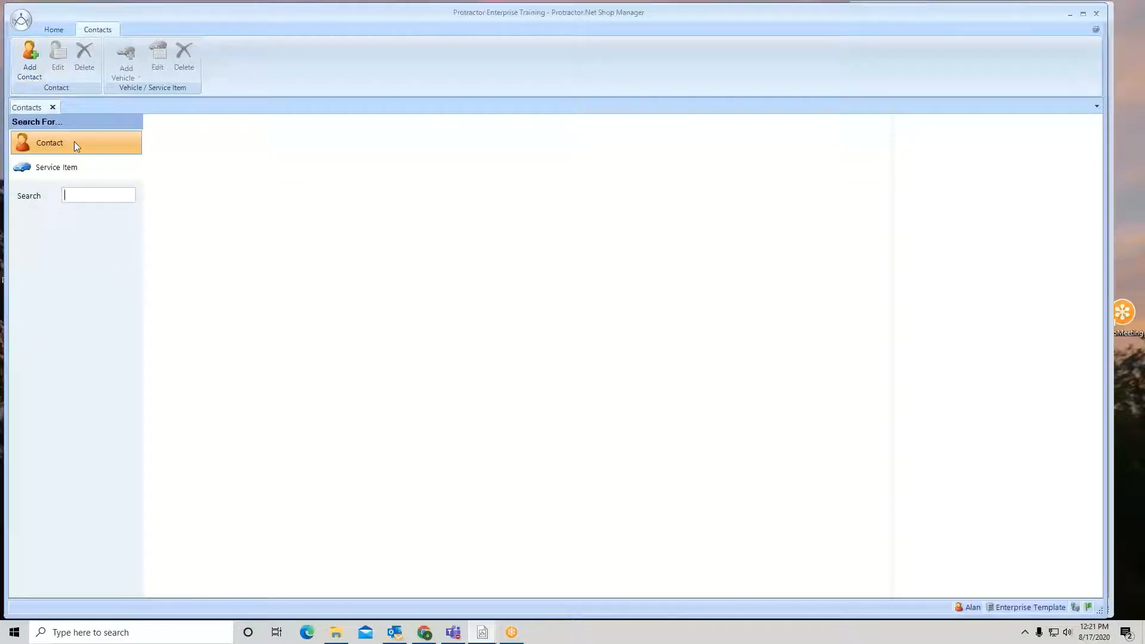
pyautogui.write('prince')
pyautogui.press('Return')
pyautogui.click(177, 126)
pyautogui.rightClick(177, 127)
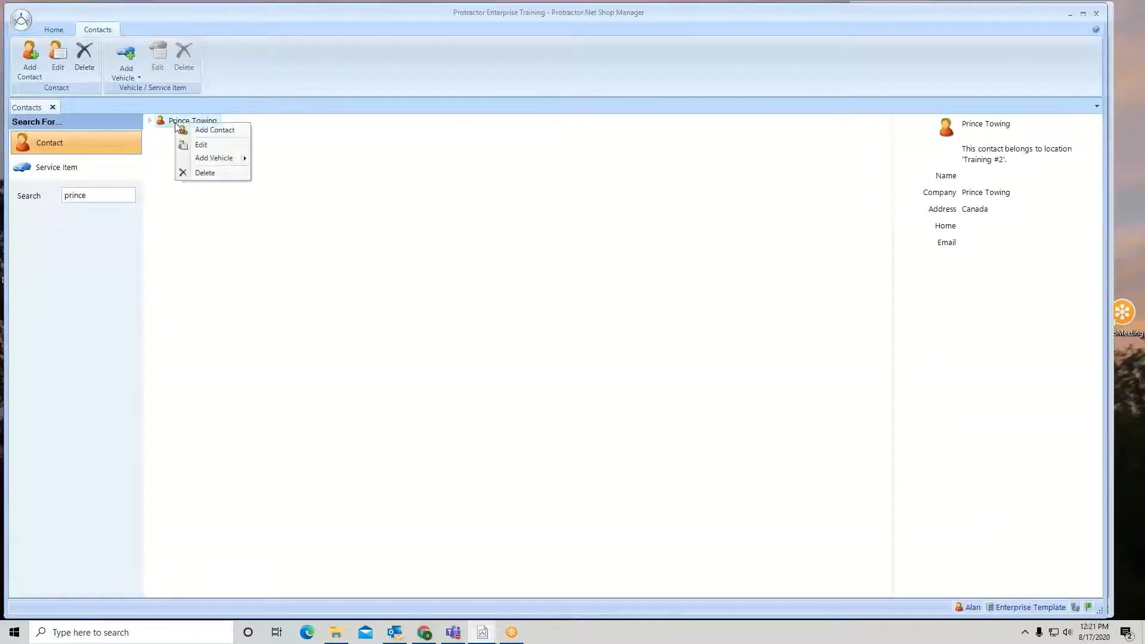
pyautogui.click(196, 143)
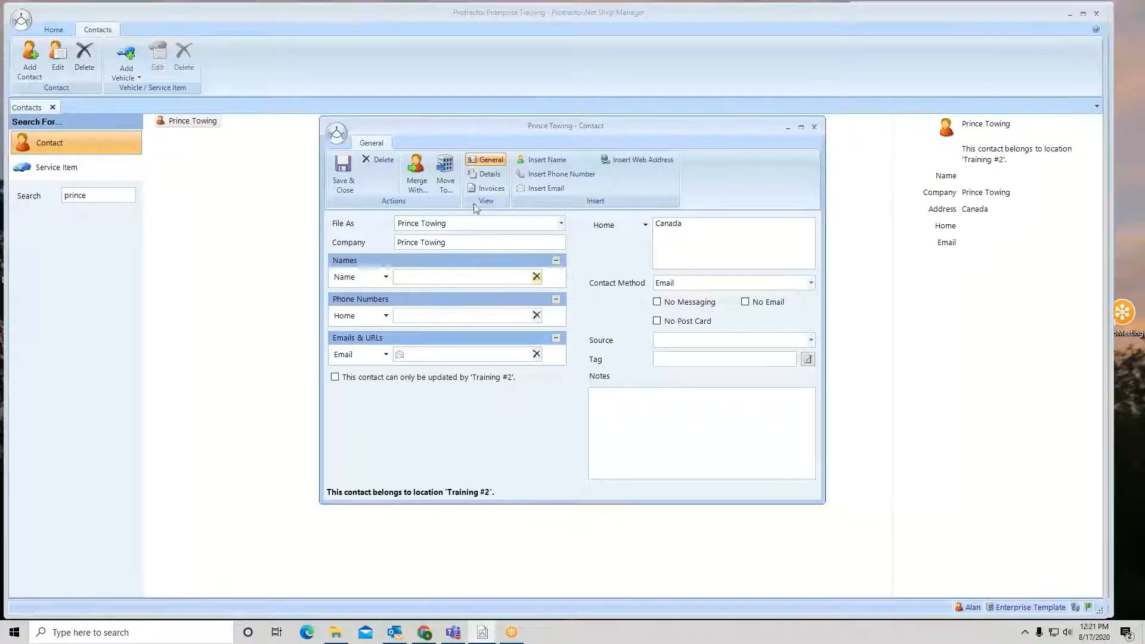
# Create a payable account for Prince Towing with accounting term COD (Payment Due Upon Delivery)
pyautogui.click(487, 175)
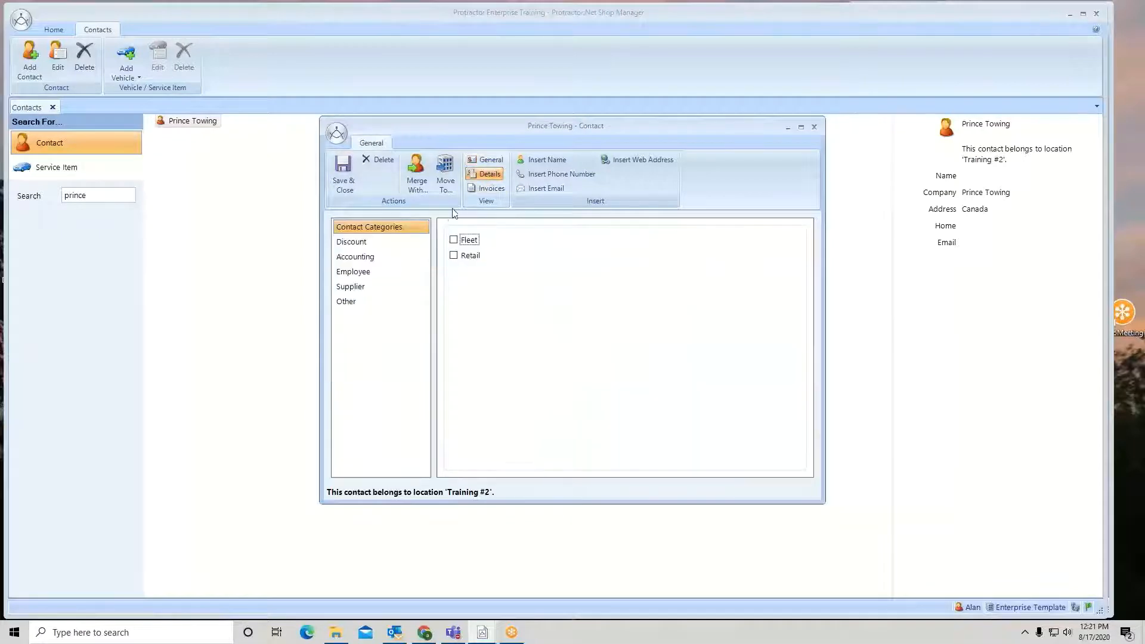
pyautogui.click(356, 258)
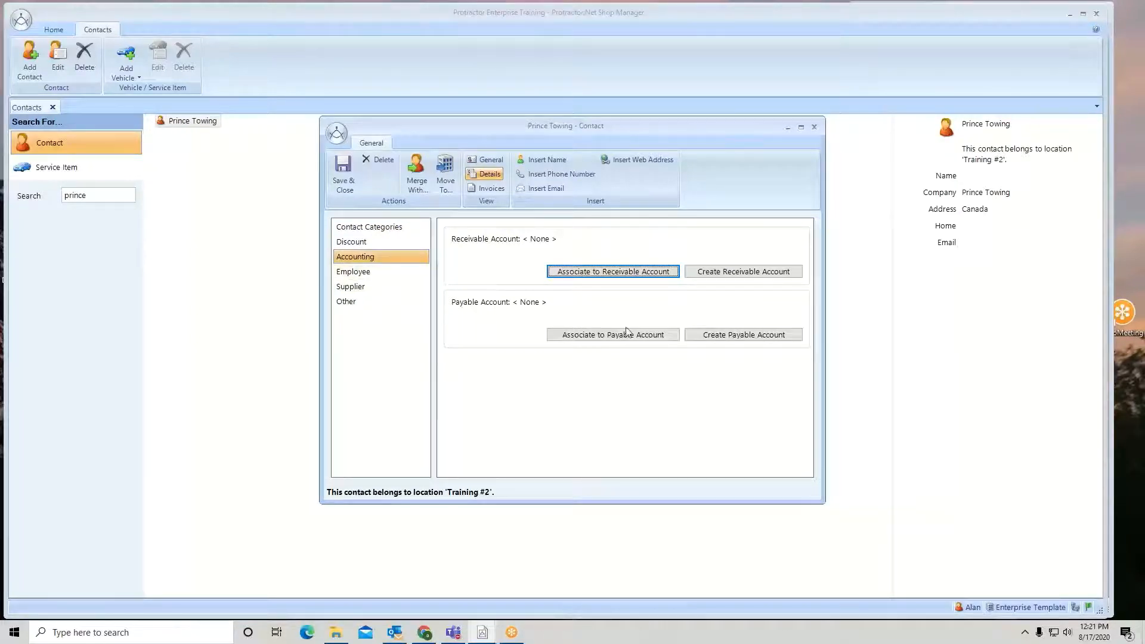
pyautogui.click(724, 338)
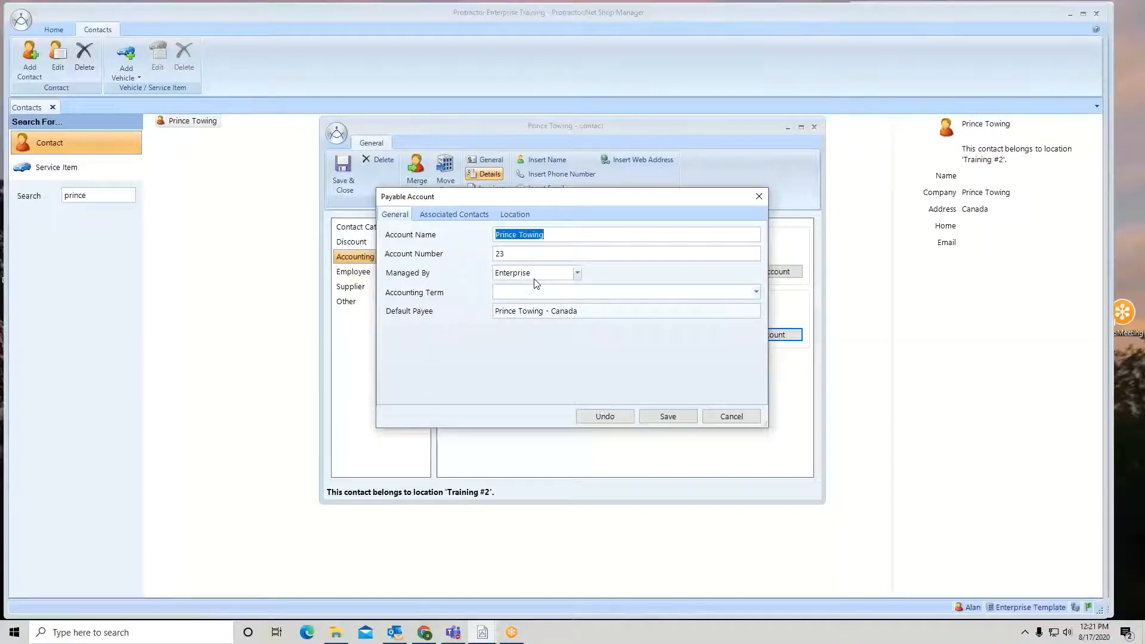
pyautogui.click(541, 294)
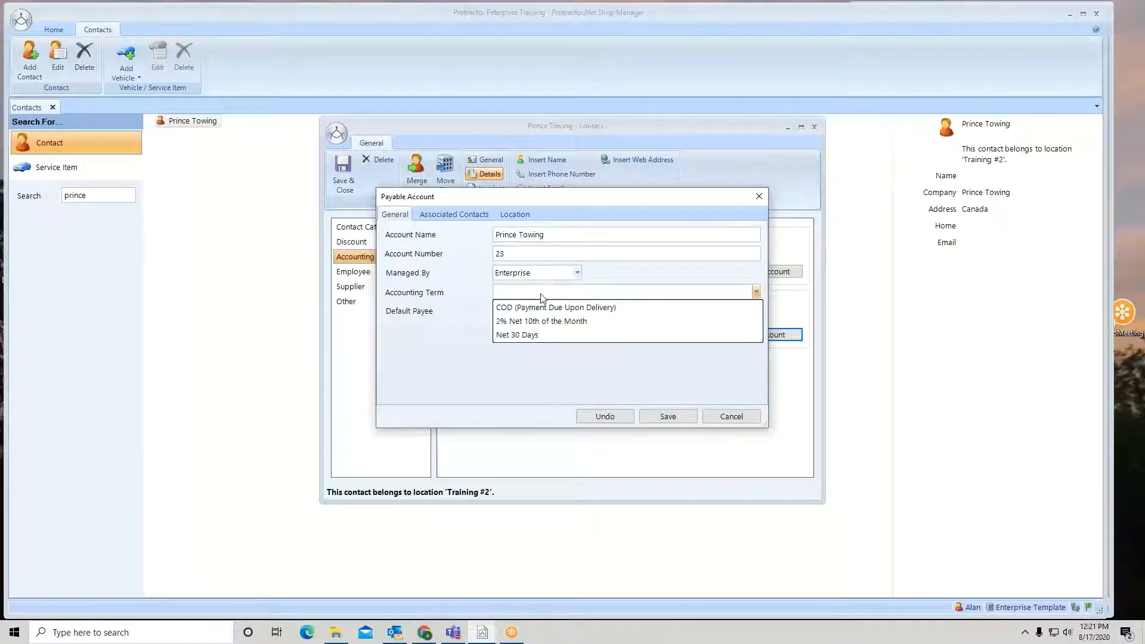
pyautogui.click(543, 308)
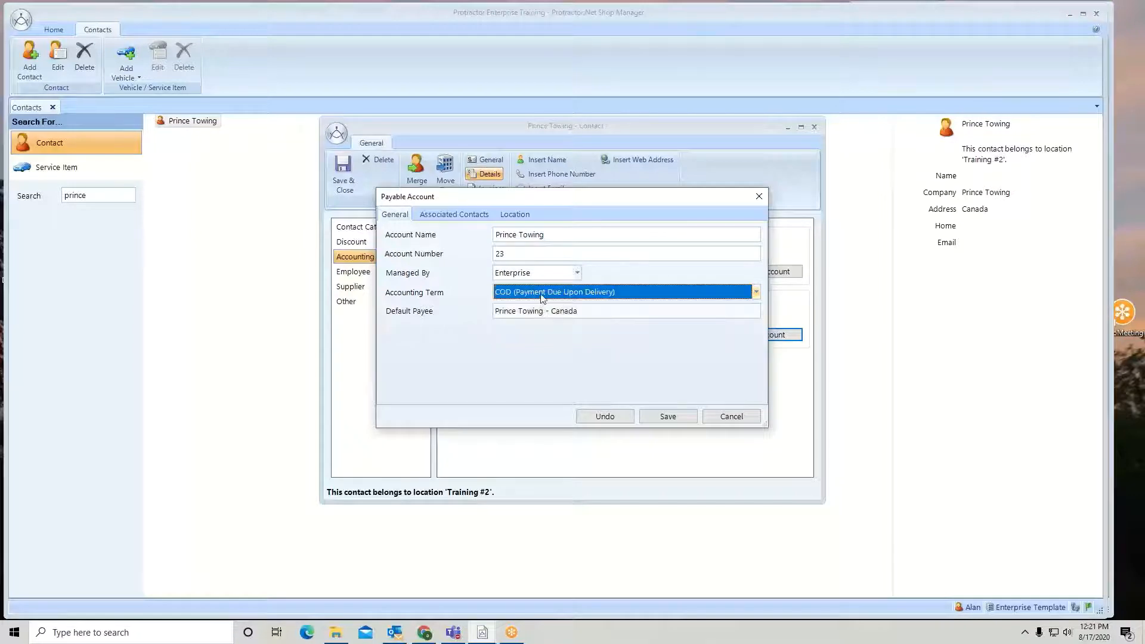
# Remove locations Training #3 and Training #1 from Prince Towing's payable account, save it, and save and close the contact
pyautogui.click(524, 217)
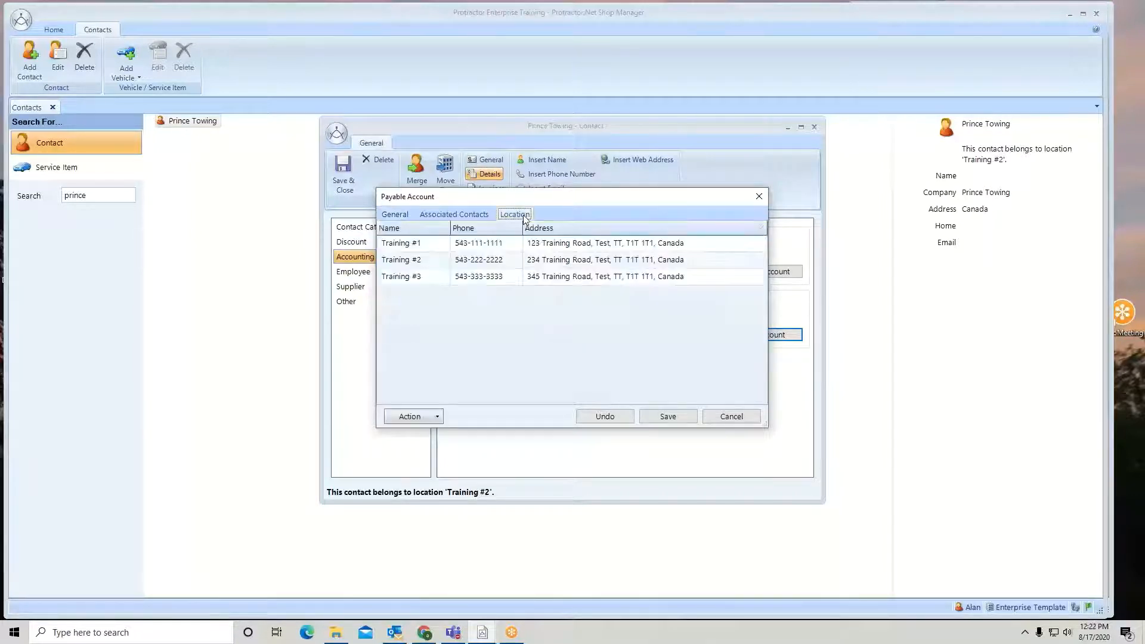
pyautogui.click(418, 276)
pyautogui.click(439, 416)
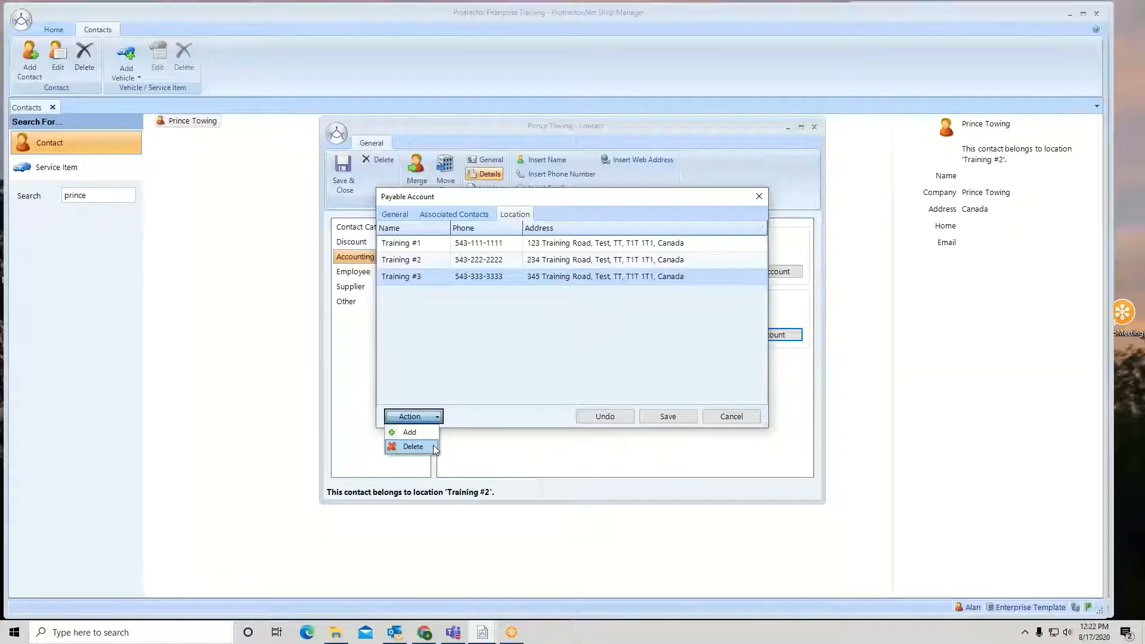
pyautogui.click(413, 447)
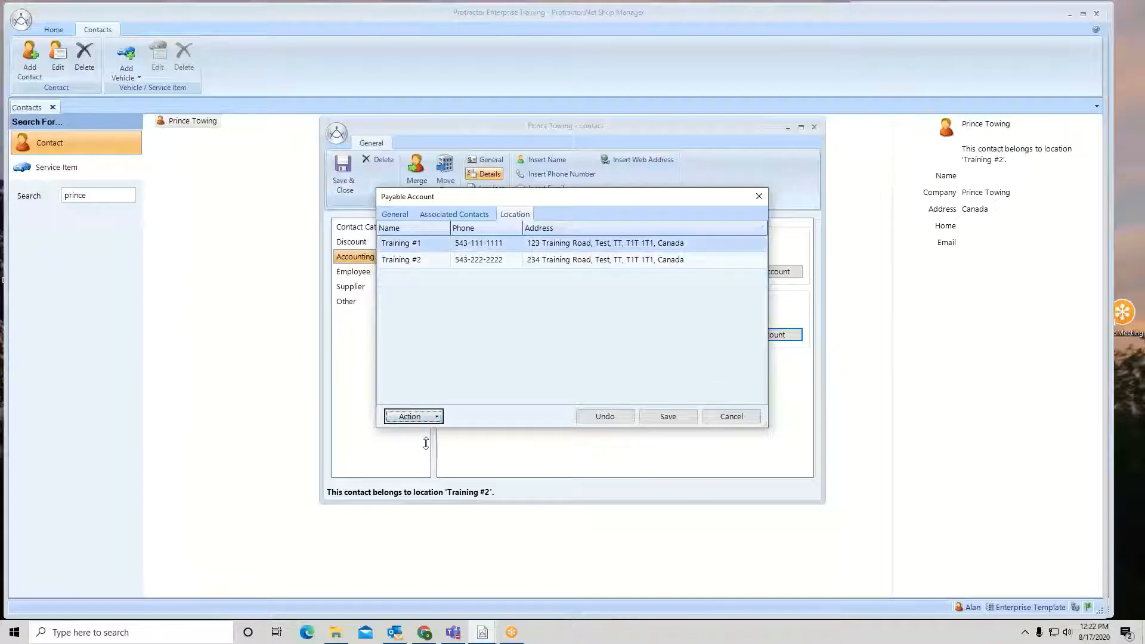
pyautogui.click(443, 247)
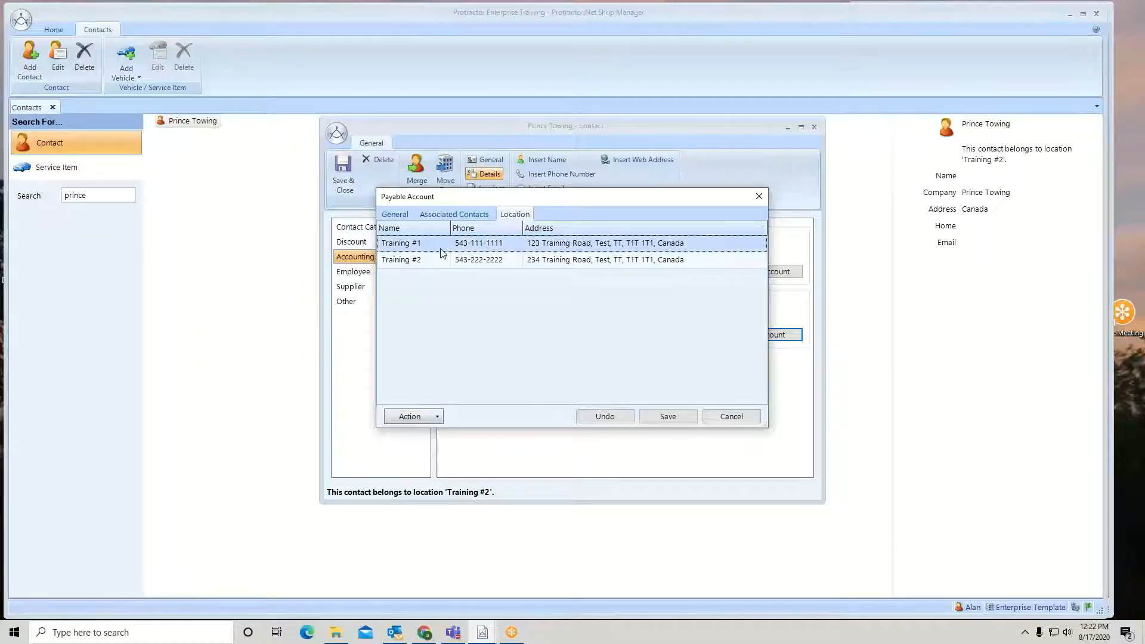
pyautogui.click(436, 416)
pyautogui.click(412, 447)
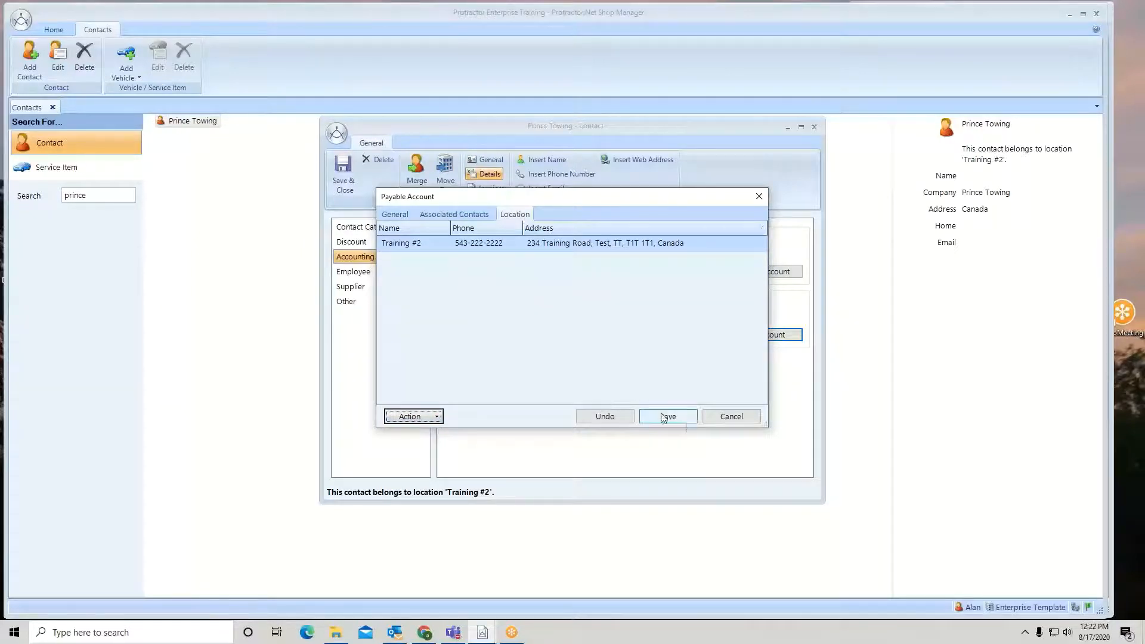
pyautogui.click(681, 417)
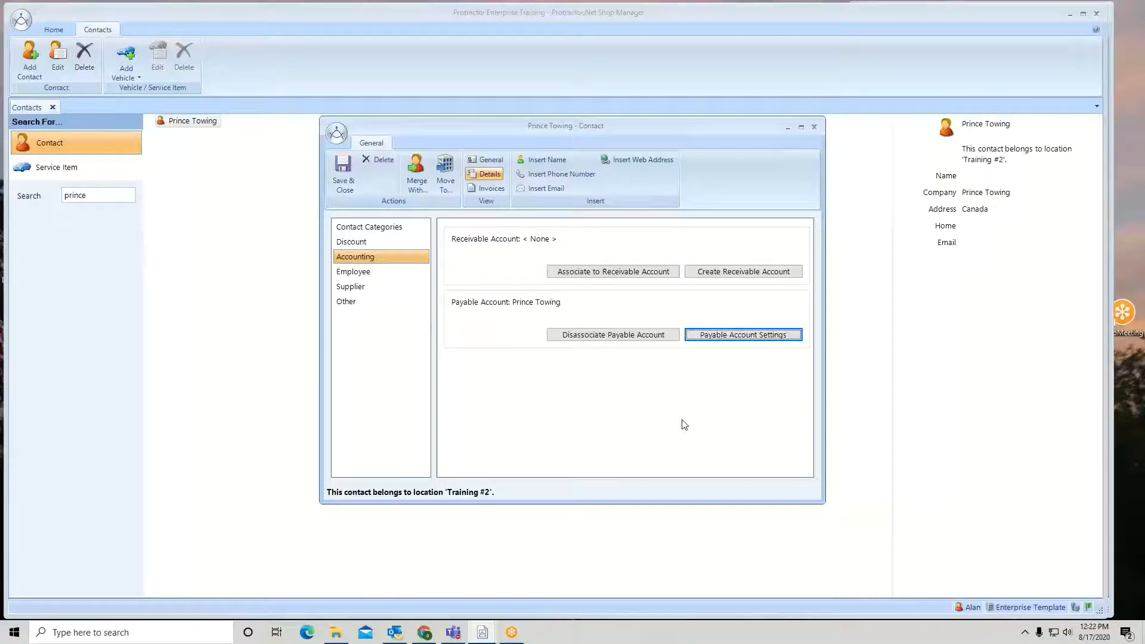
pyautogui.click(347, 169)
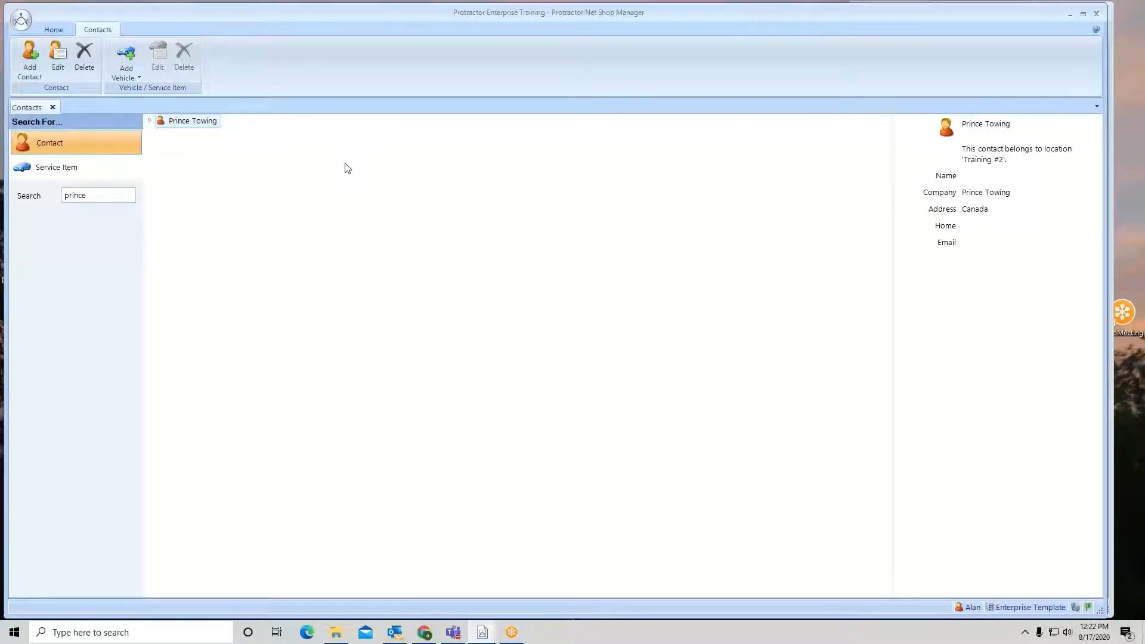
# Search contacts for red and open Reds Mazda for editing
pyautogui.moveTo(110, 195); pyautogui.dragTo(58, 198)
pyautogui.write('red')
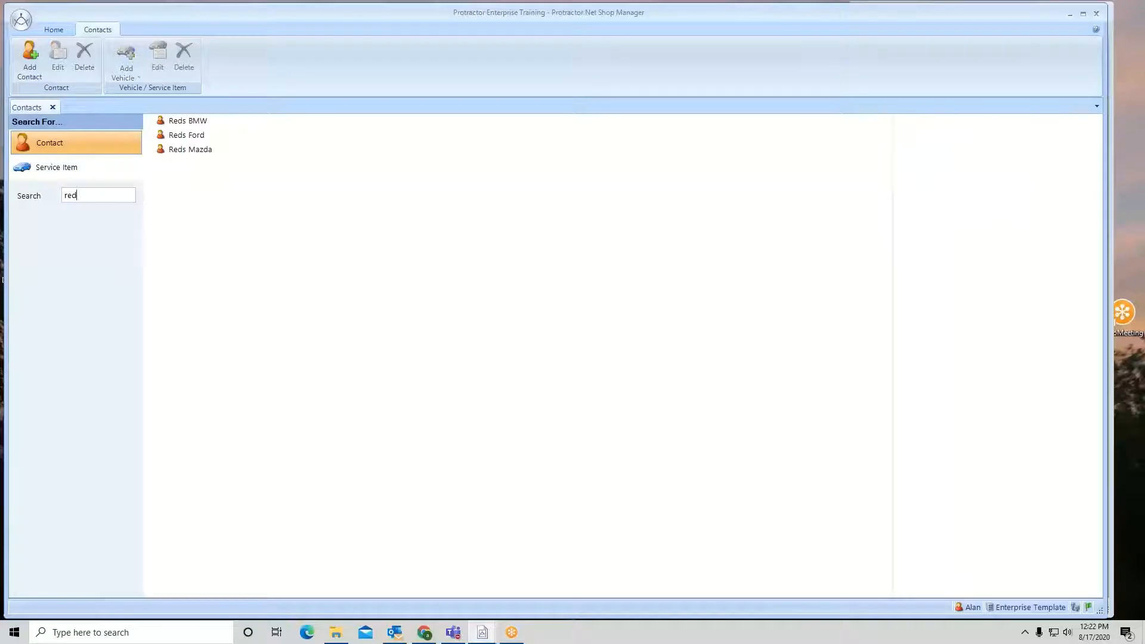
pyautogui.click(192, 149)
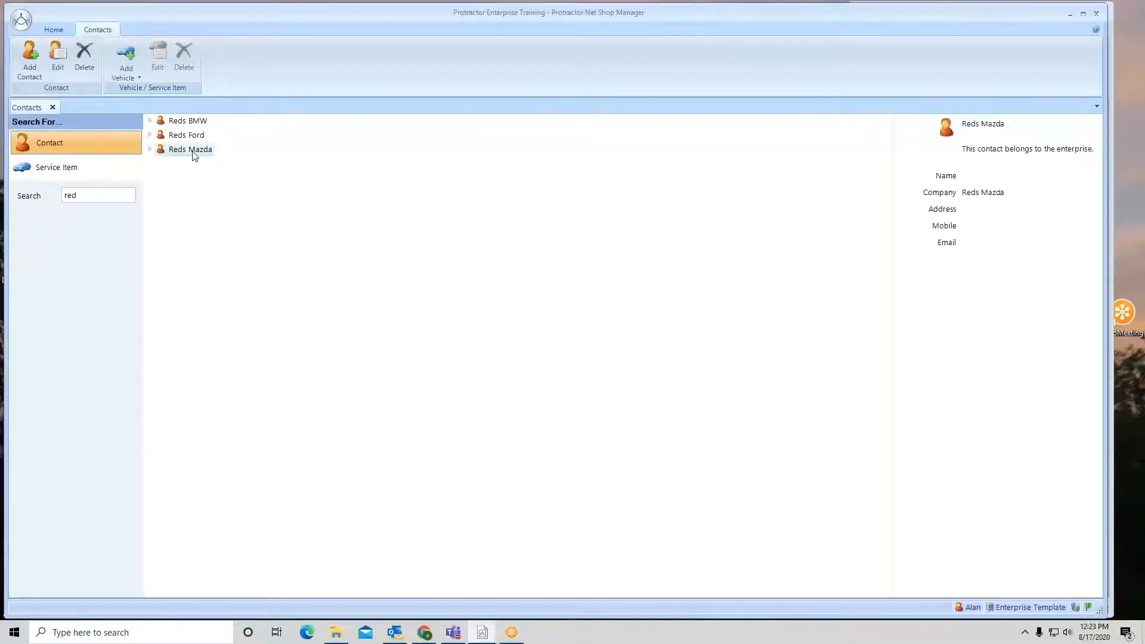
pyautogui.rightClick(194, 154)
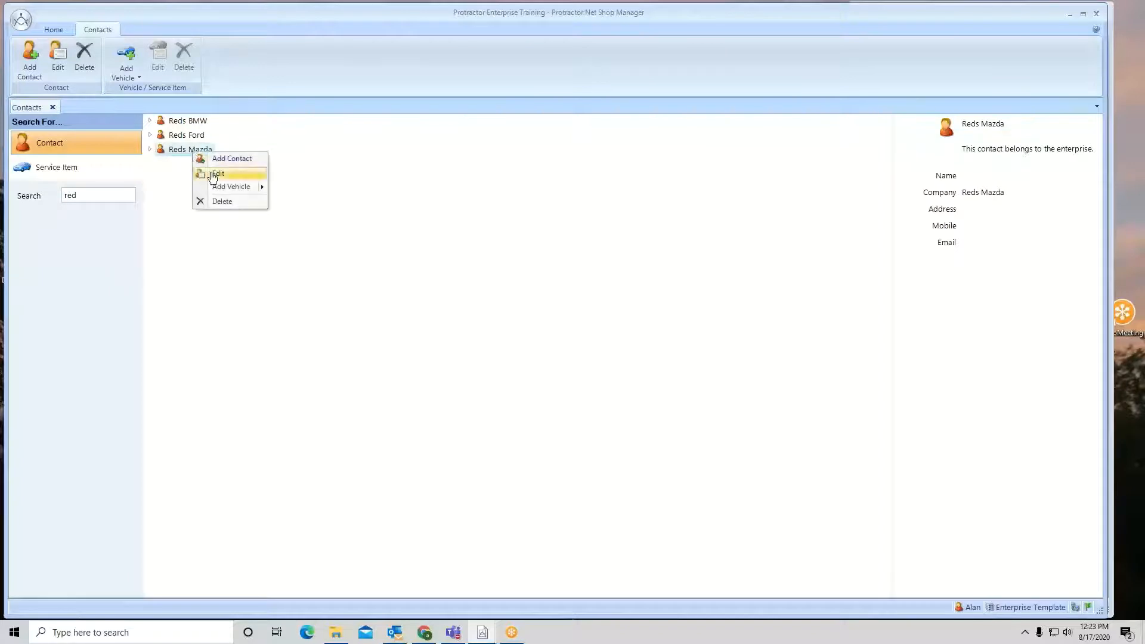
pyautogui.click(213, 174)
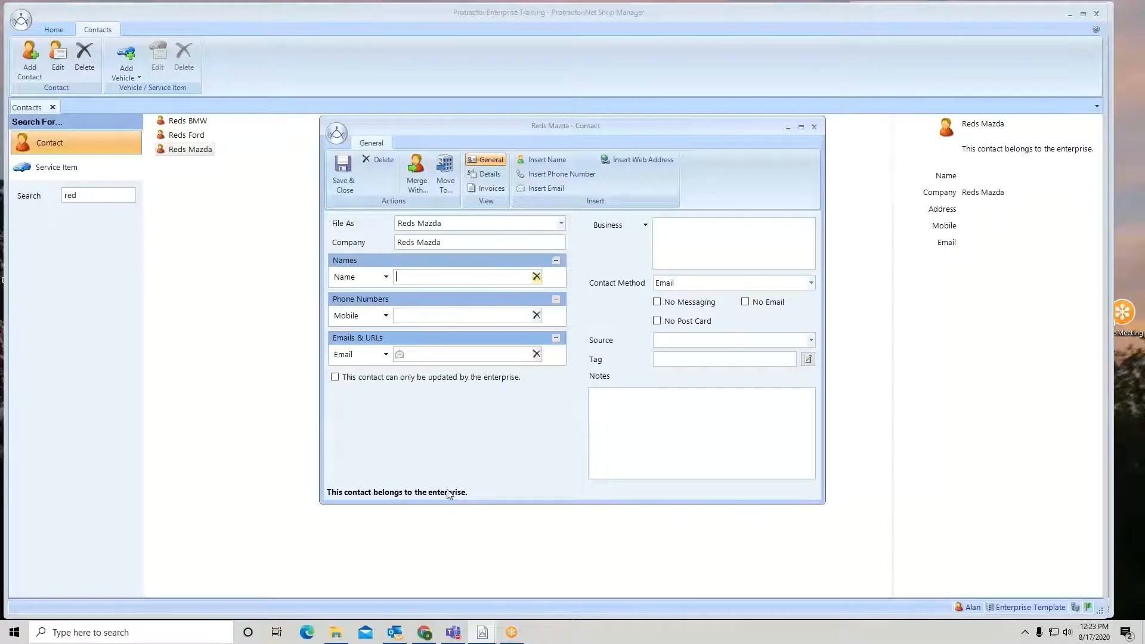
# Confirm Reds Mazda's existing supplier settings, decline setting up a payable account, and save and close the contact
pyautogui.click(494, 179)
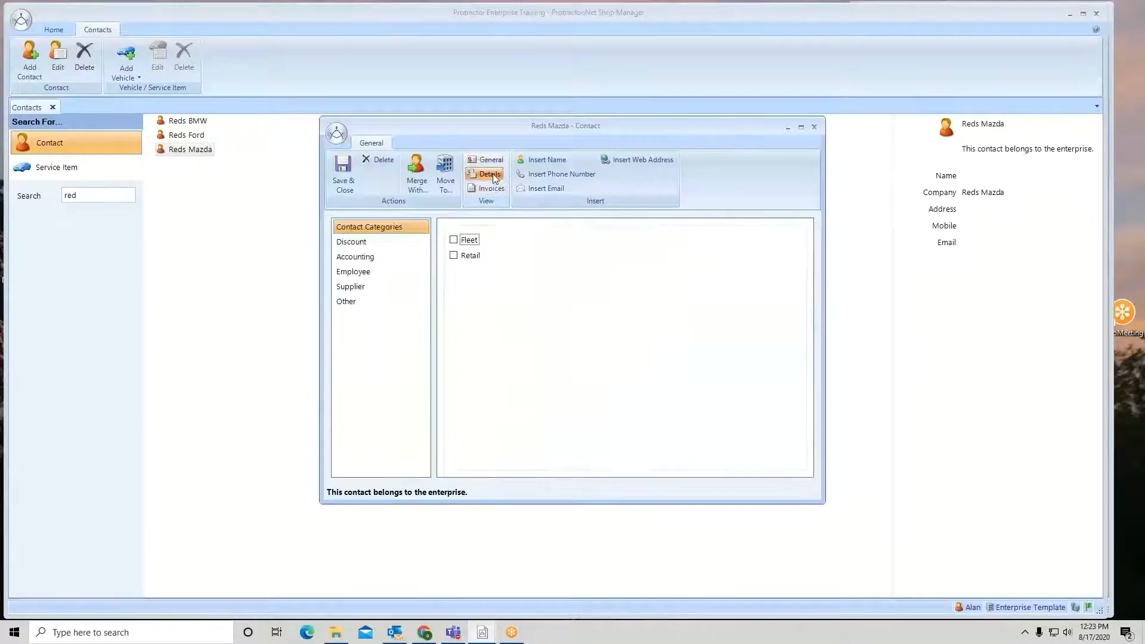
pyautogui.click(356, 289)
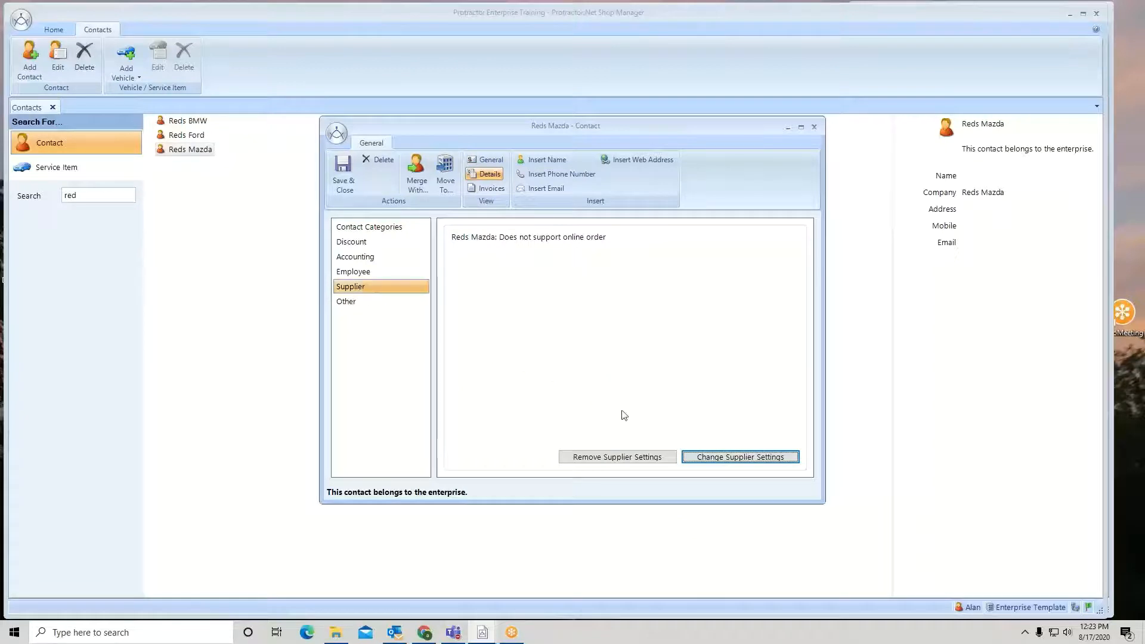
pyautogui.click(709, 458)
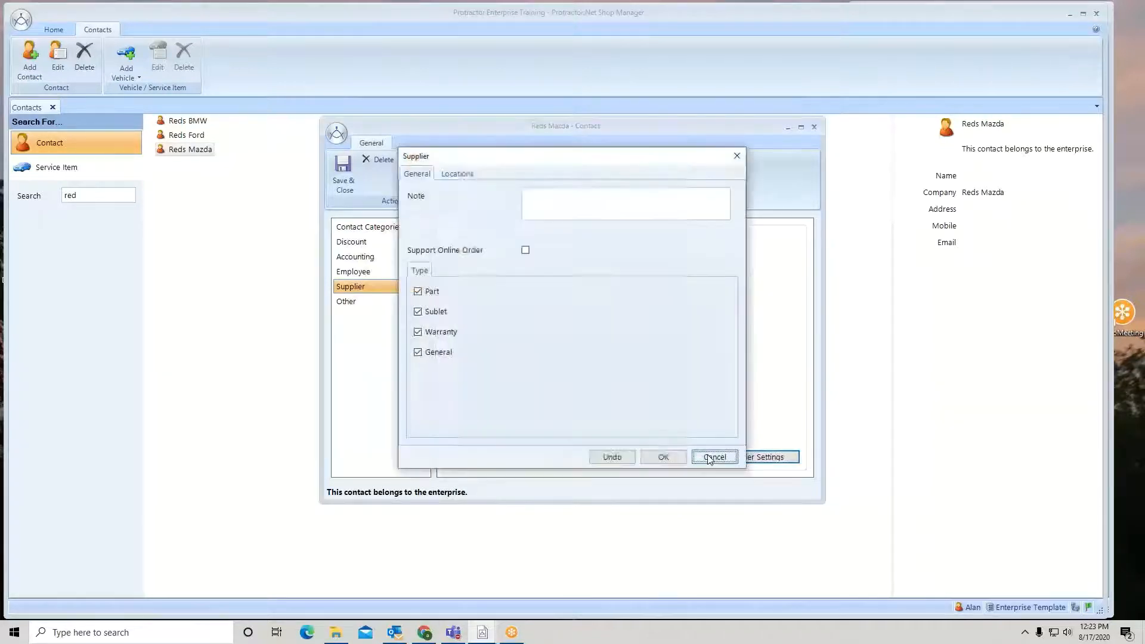
pyautogui.click(665, 459)
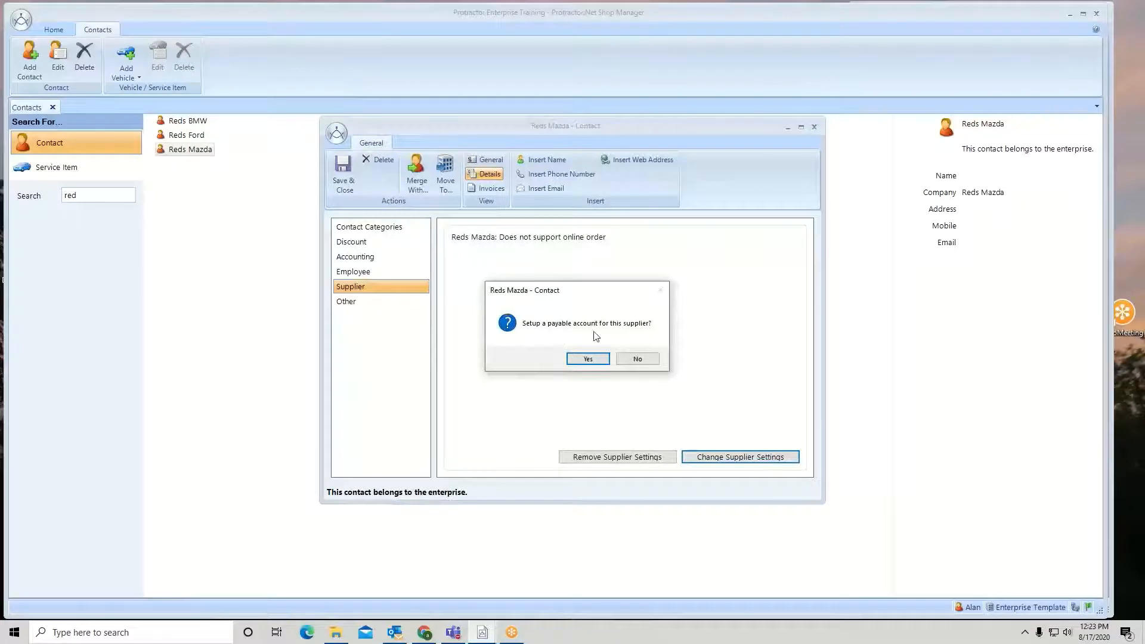
pyautogui.click(638, 359)
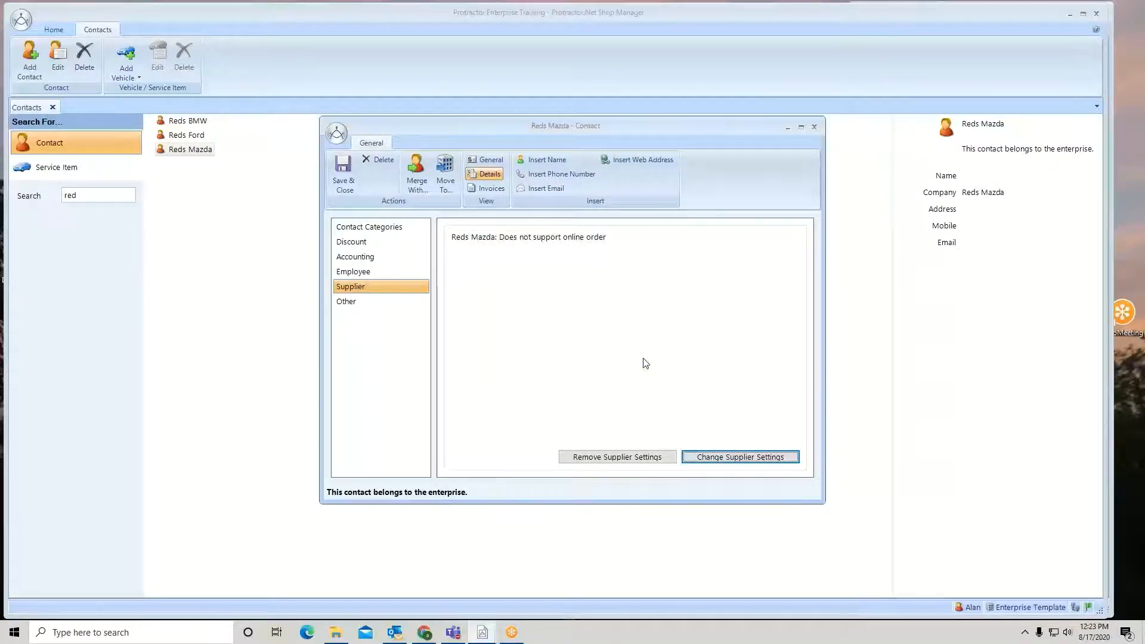
pyautogui.click(344, 164)
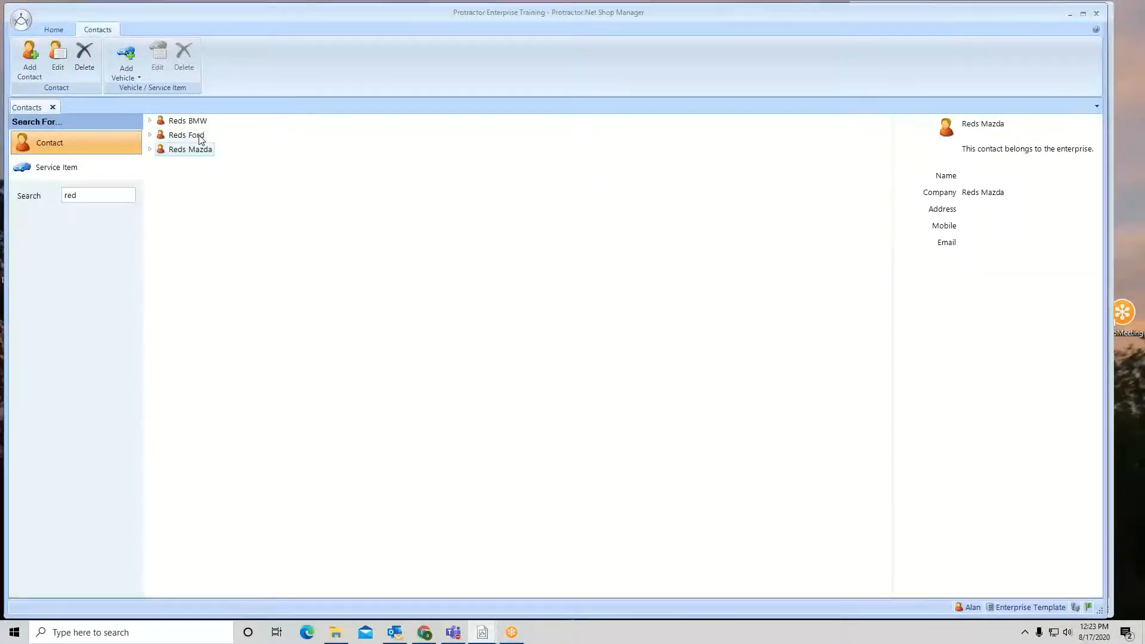
# Open Reds BMW for editing and save and close it
pyautogui.click(195, 122)
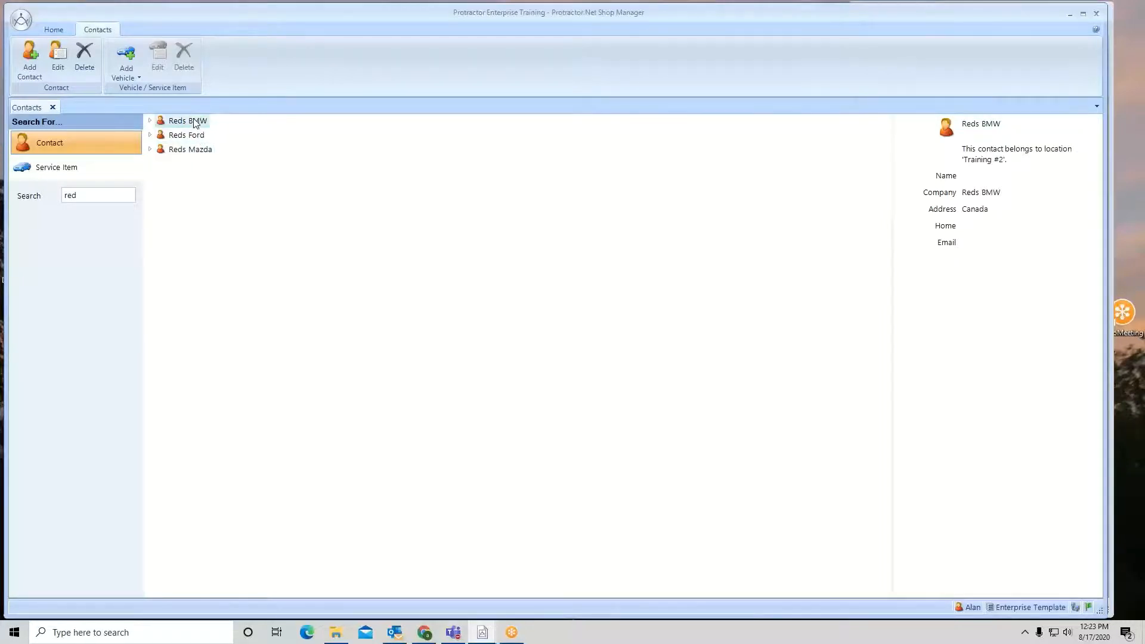
pyautogui.rightClick(195, 122)
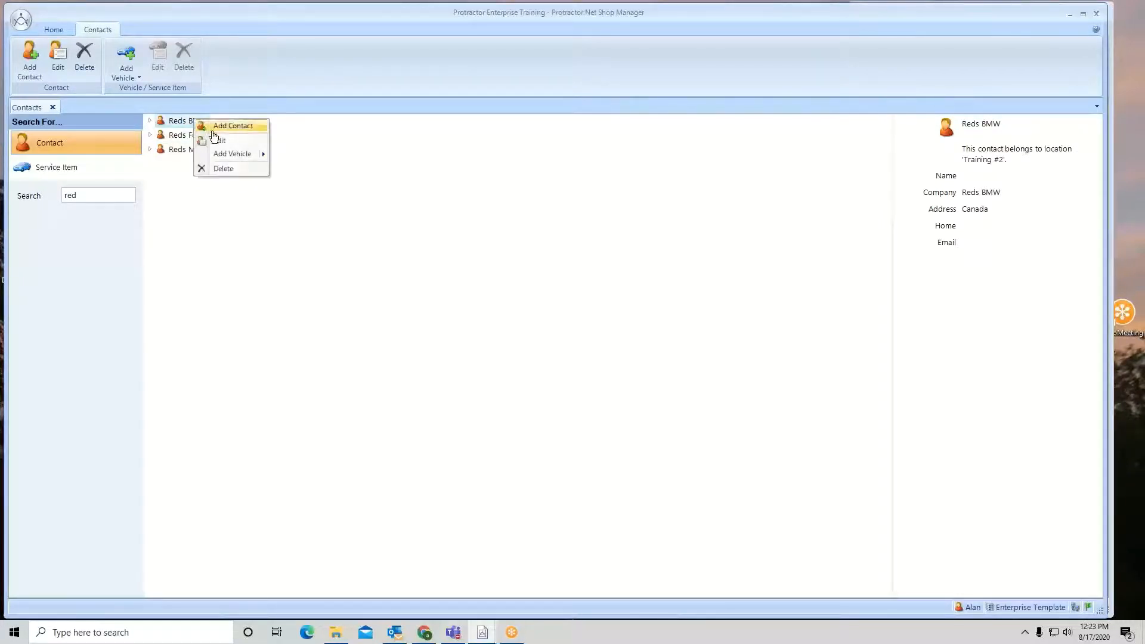
pyautogui.click(225, 147)
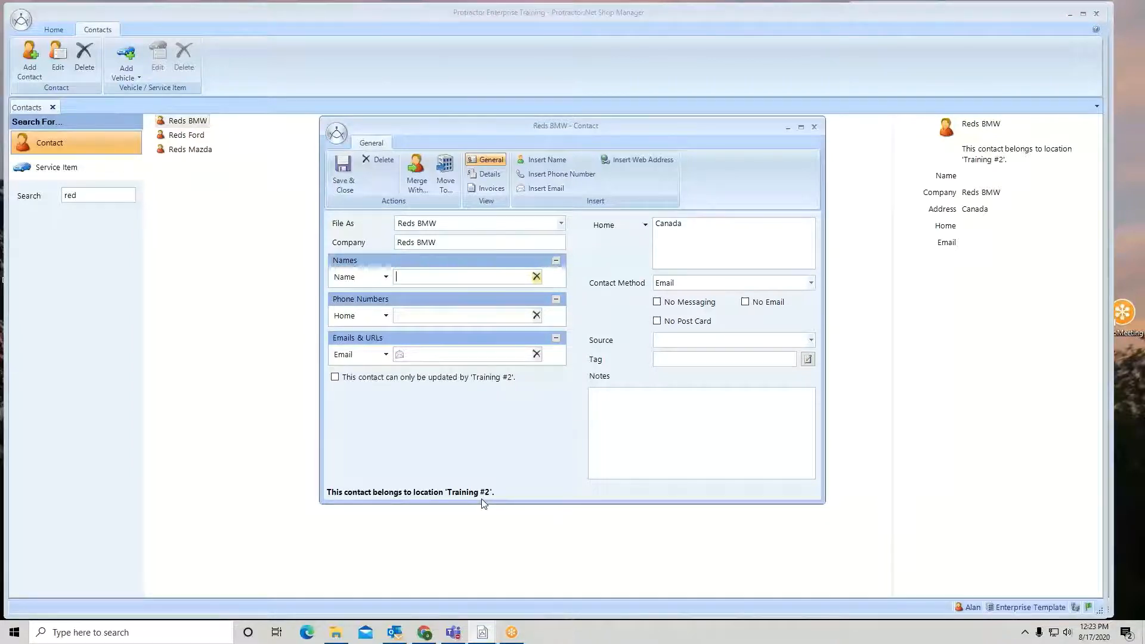
pyautogui.click(344, 164)
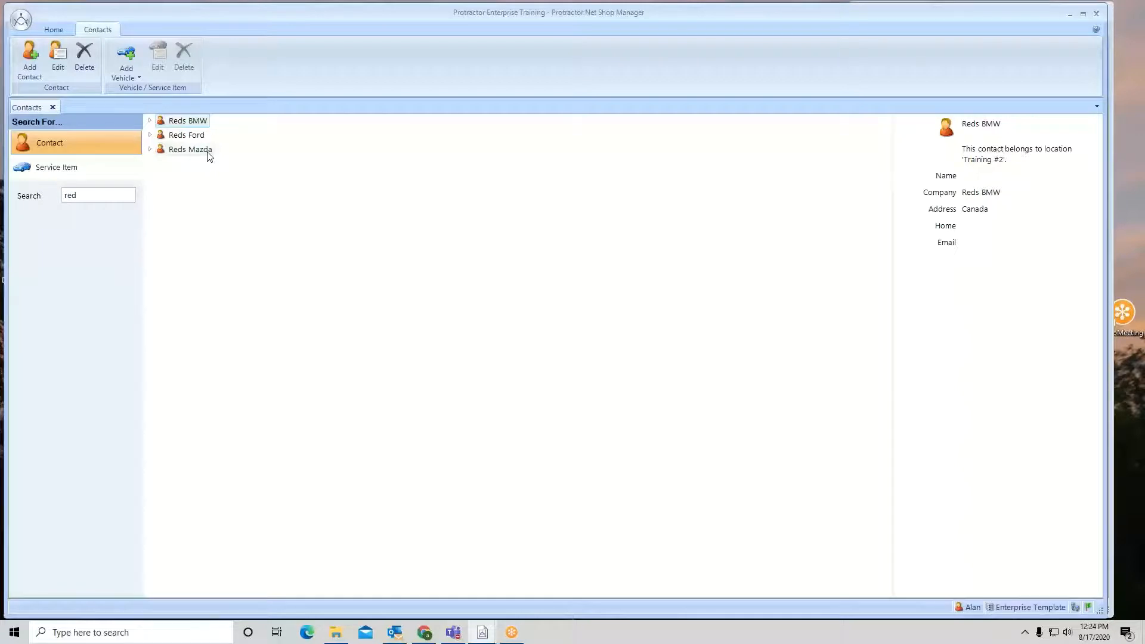
# Close the Contacts tab, open Enterprise Setup, and list all payable accounts
pyautogui.click(53, 107)
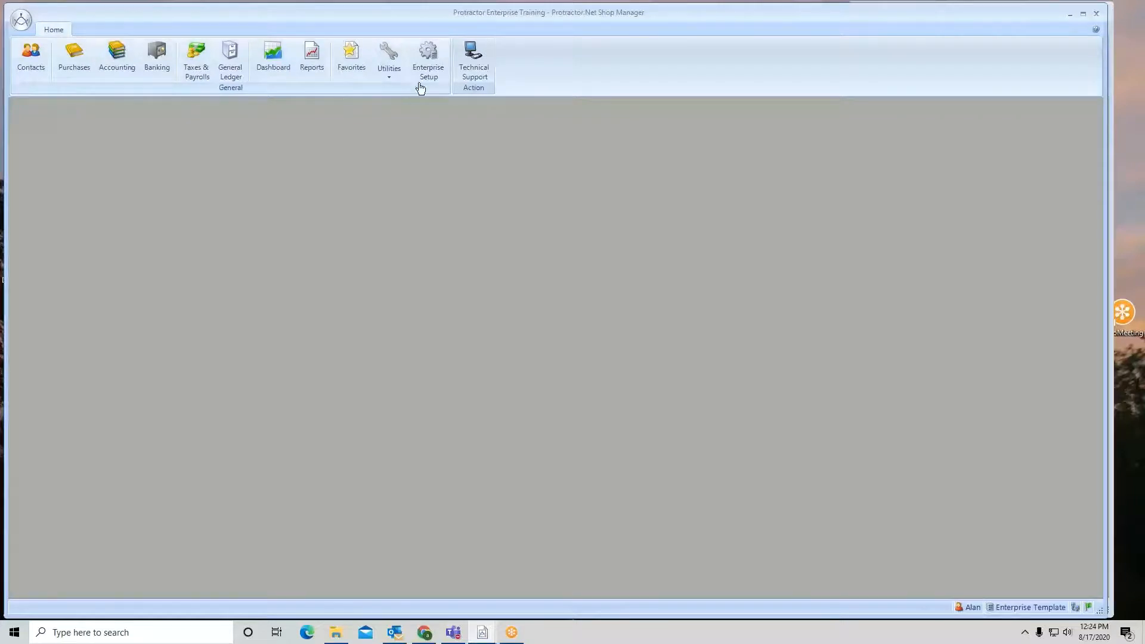
pyautogui.click(422, 63)
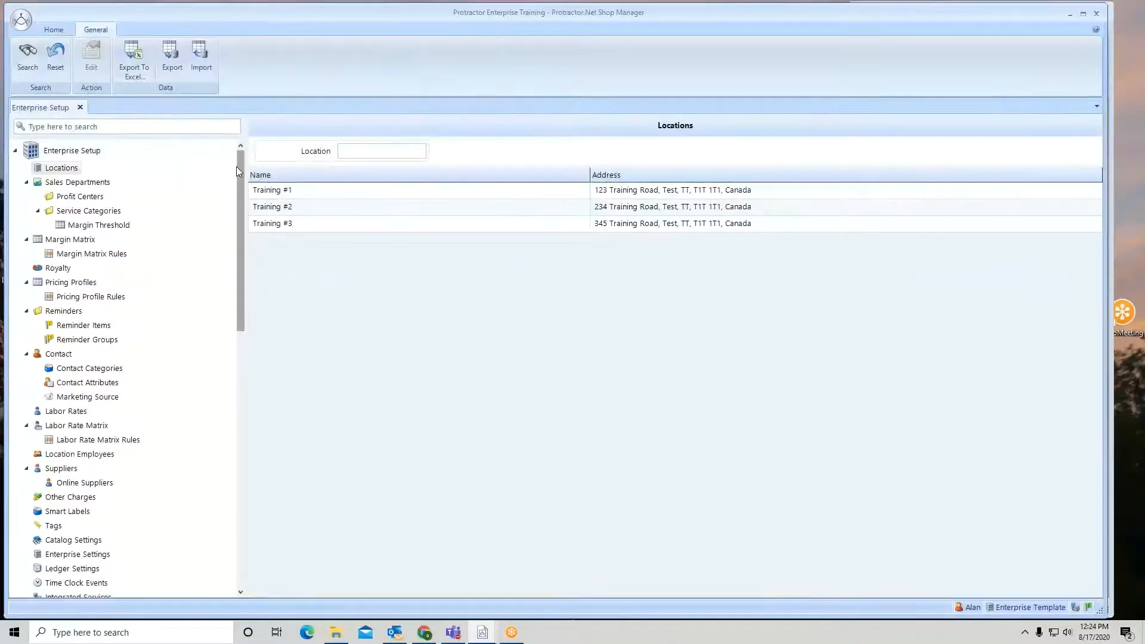
pyautogui.moveTo(241, 169); pyautogui.dragTo(247, 369)
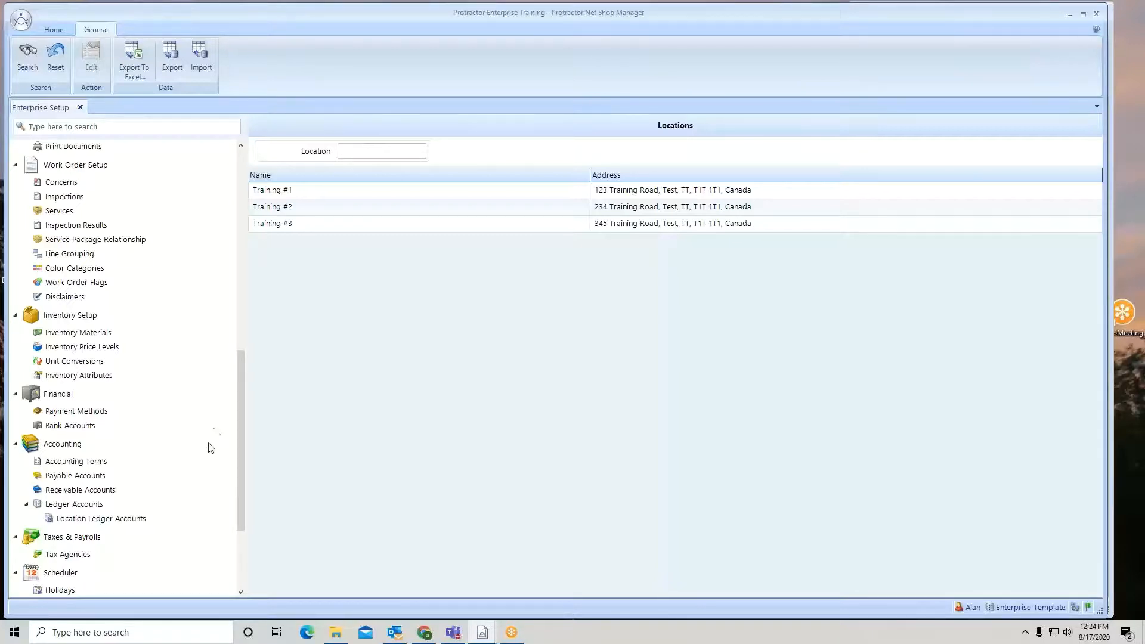
pyautogui.click(61, 476)
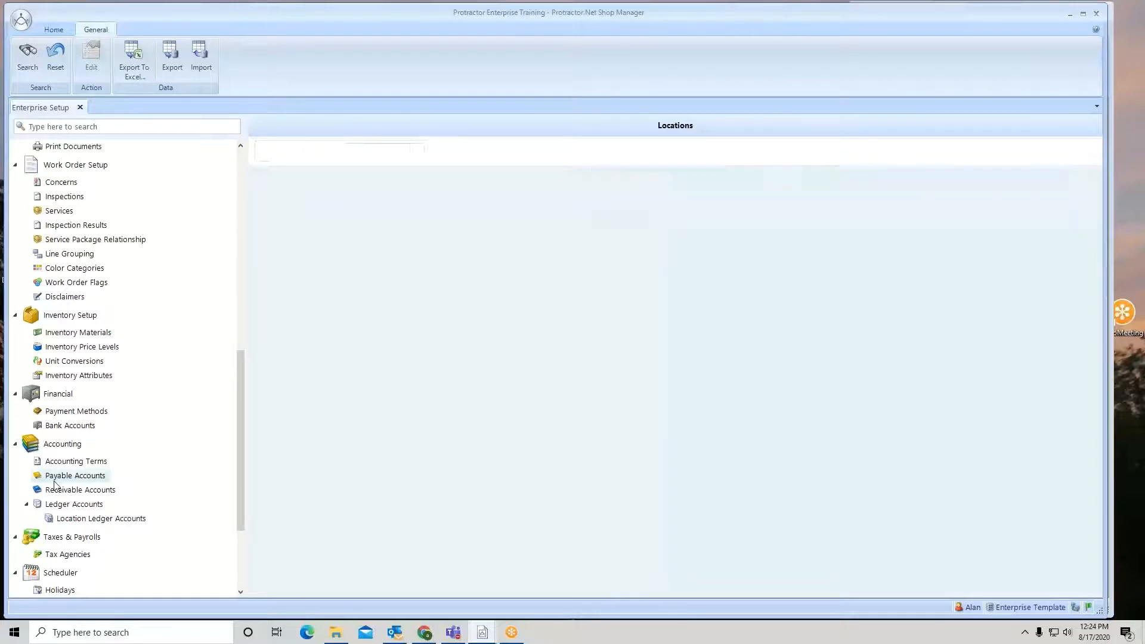
pyautogui.click(28, 54)
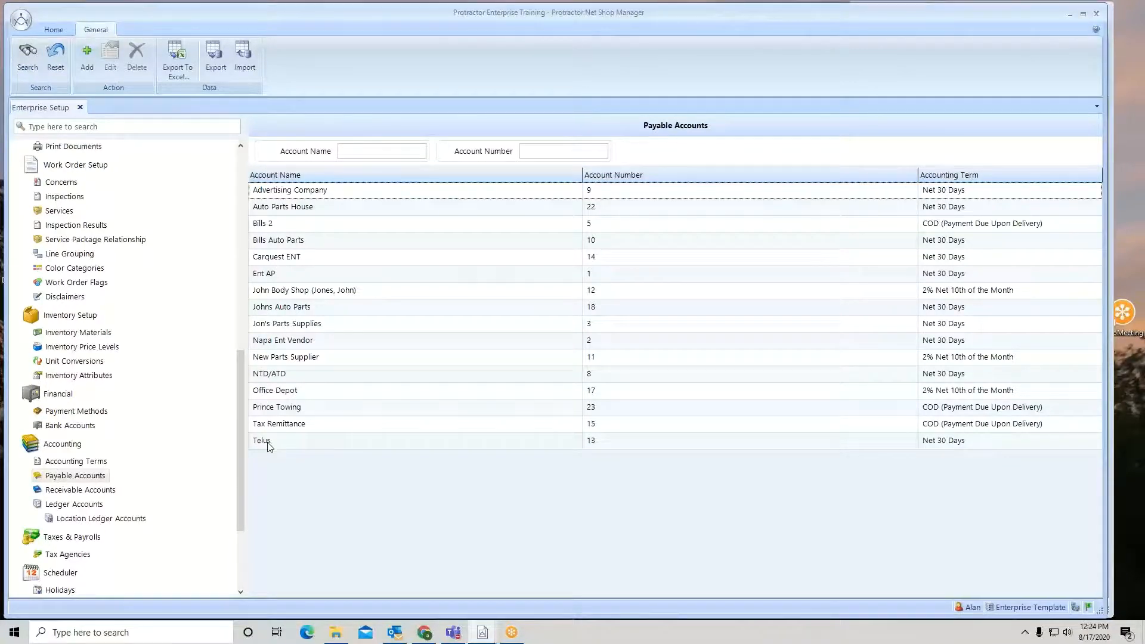
# Create a bare payable account without a contact named Reds Dealer Group with accounting term Net 30 Days
pyautogui.click(87, 57)
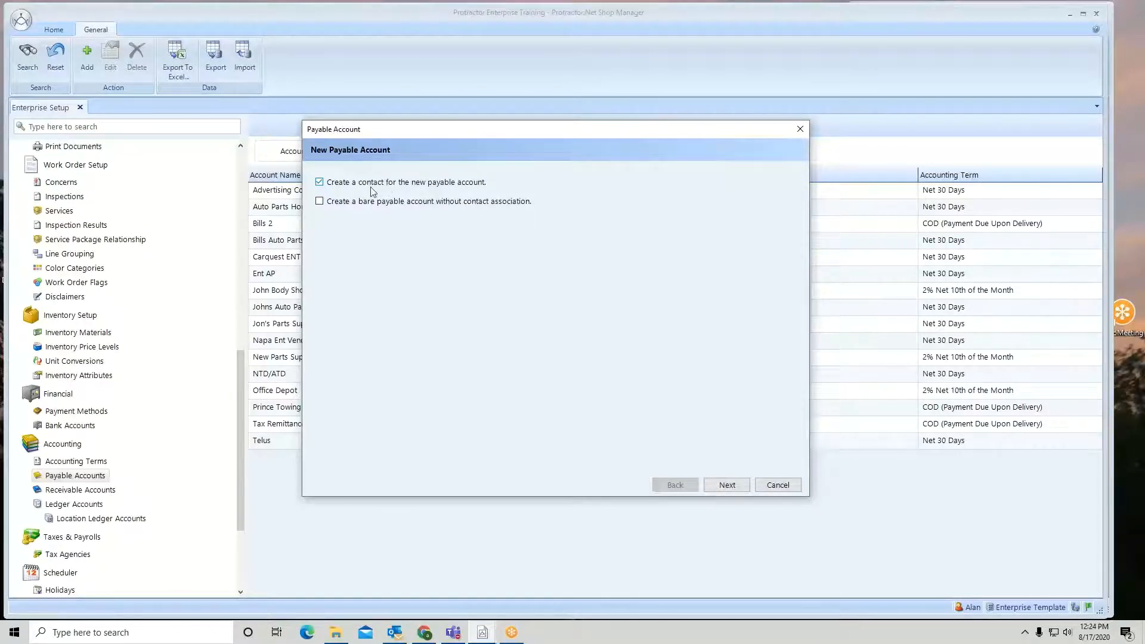
pyautogui.click(319, 203)
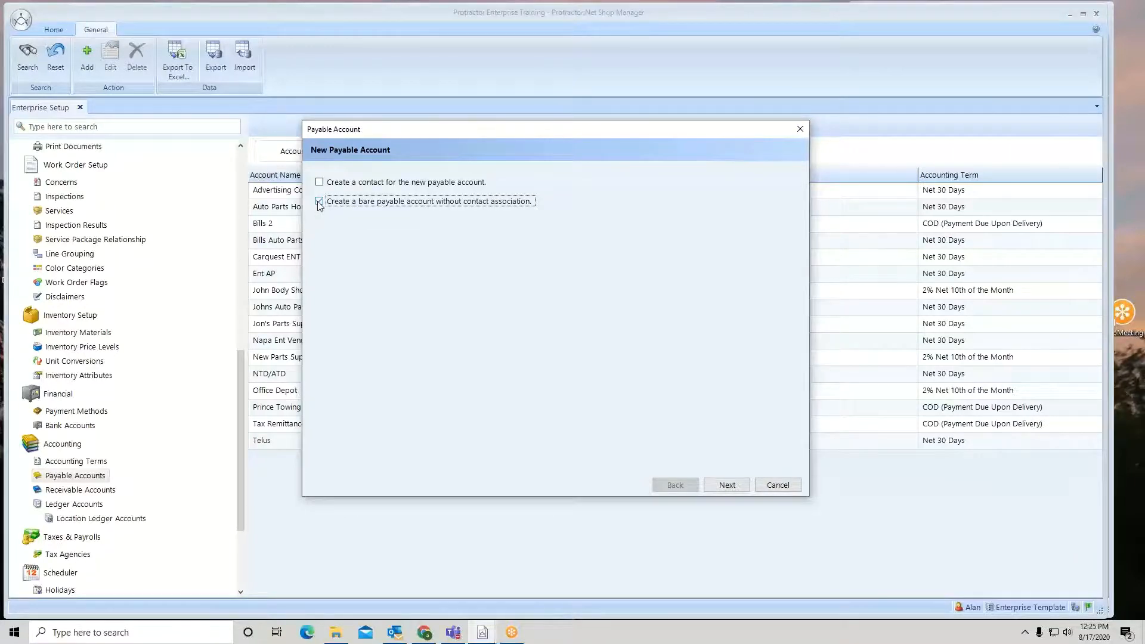
pyautogui.click(727, 486)
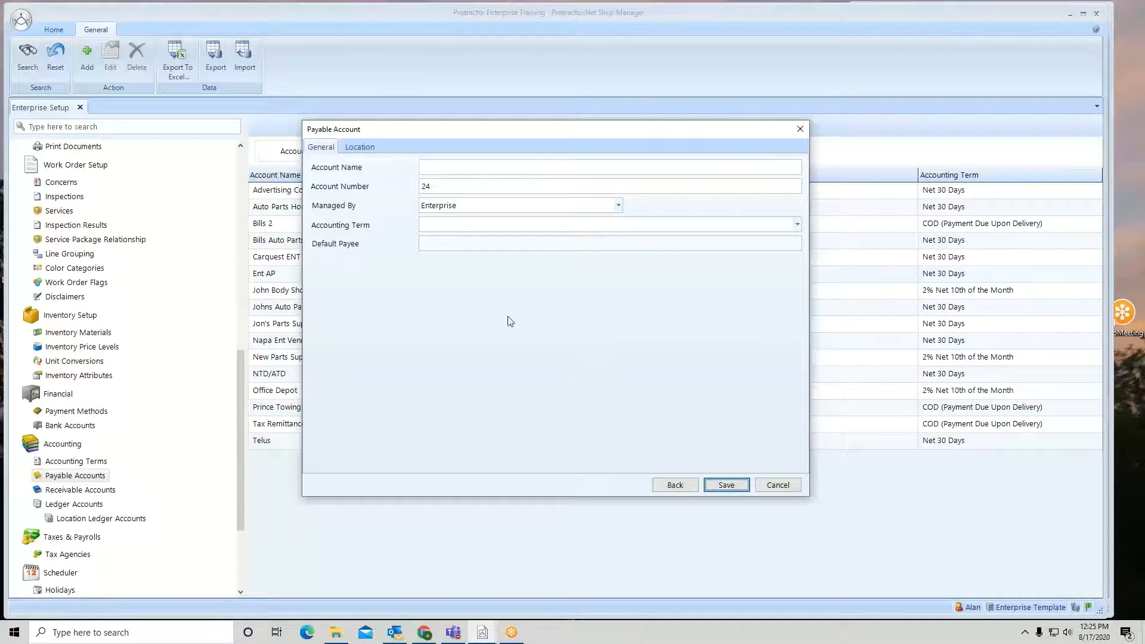
pyautogui.click(501, 168)
pyautogui.write('Reds Dealer G')
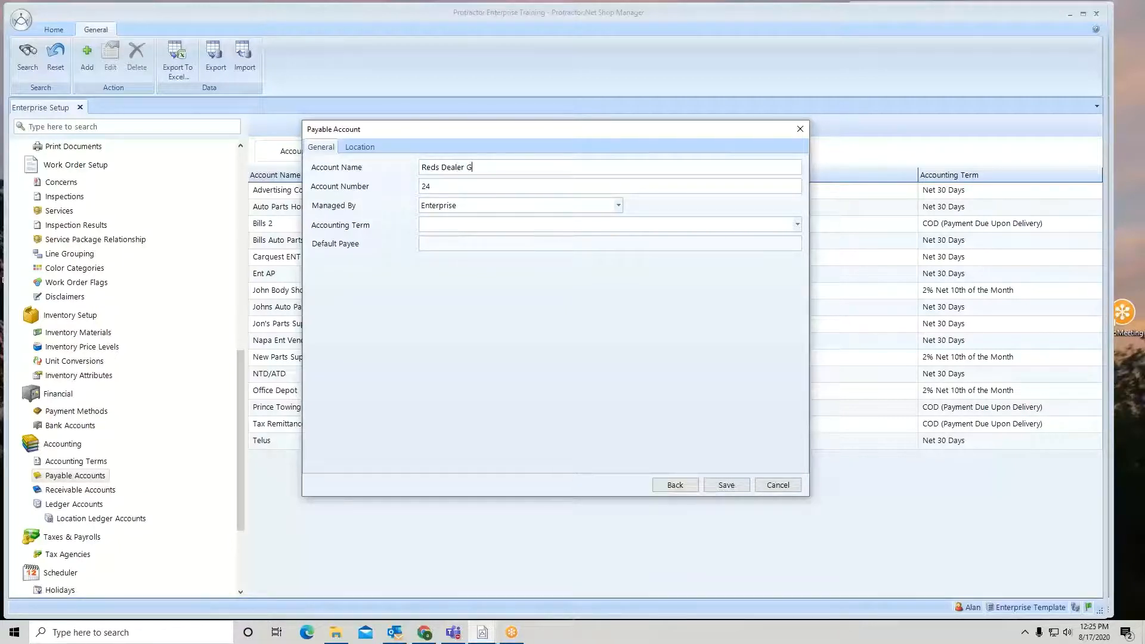
pyautogui.write('roup')
pyautogui.click(501, 225)
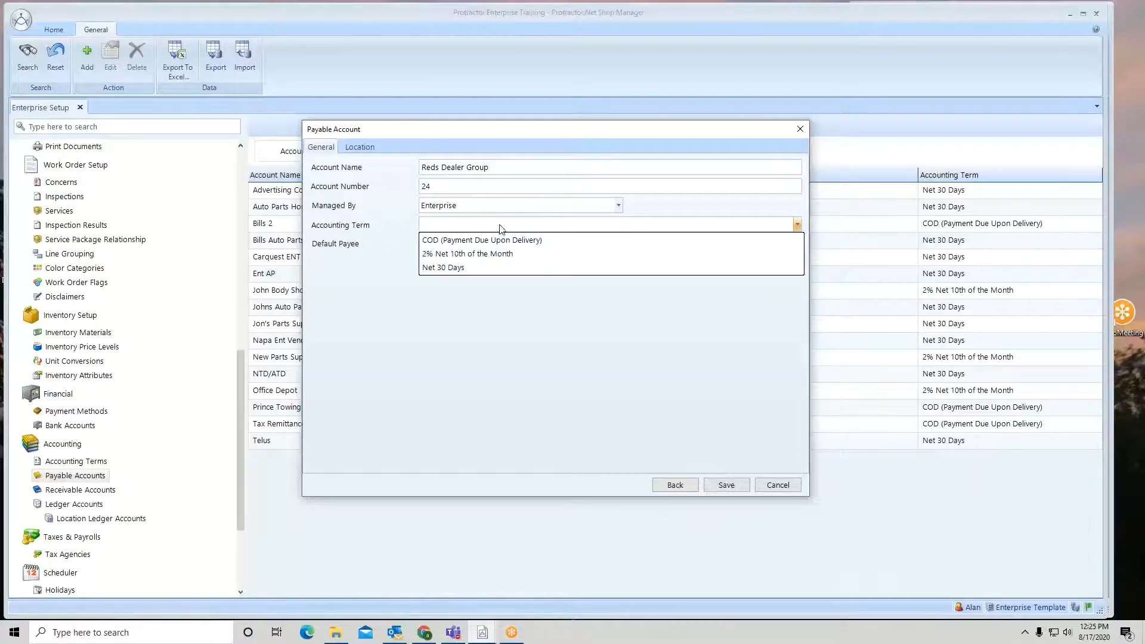
pyautogui.click(489, 265)
pyautogui.click(369, 148)
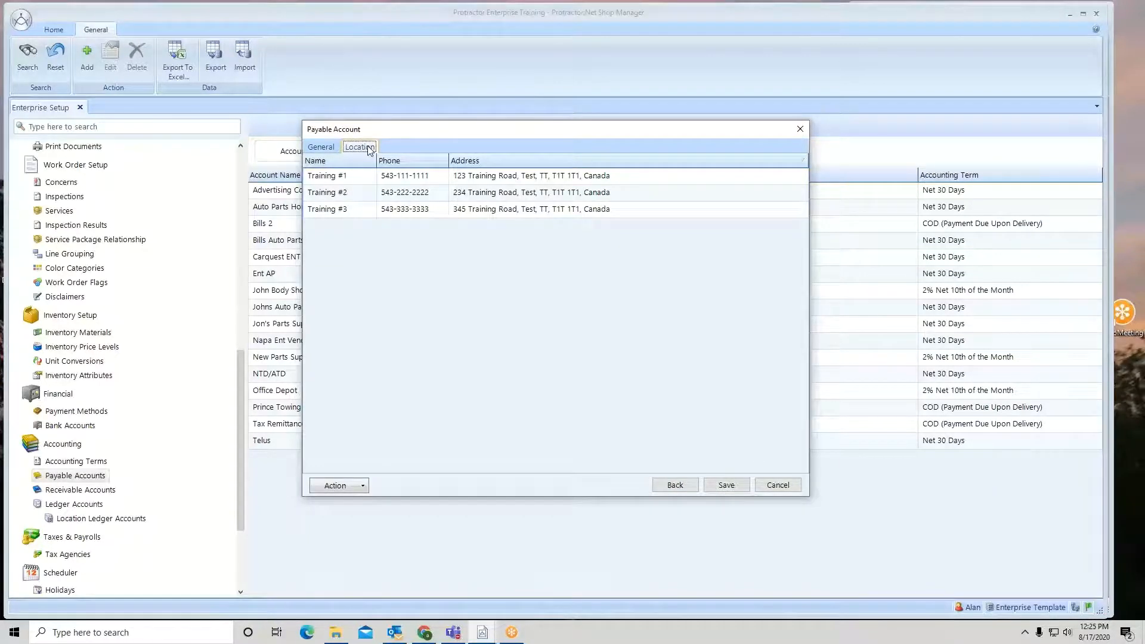
pyautogui.click(726, 486)
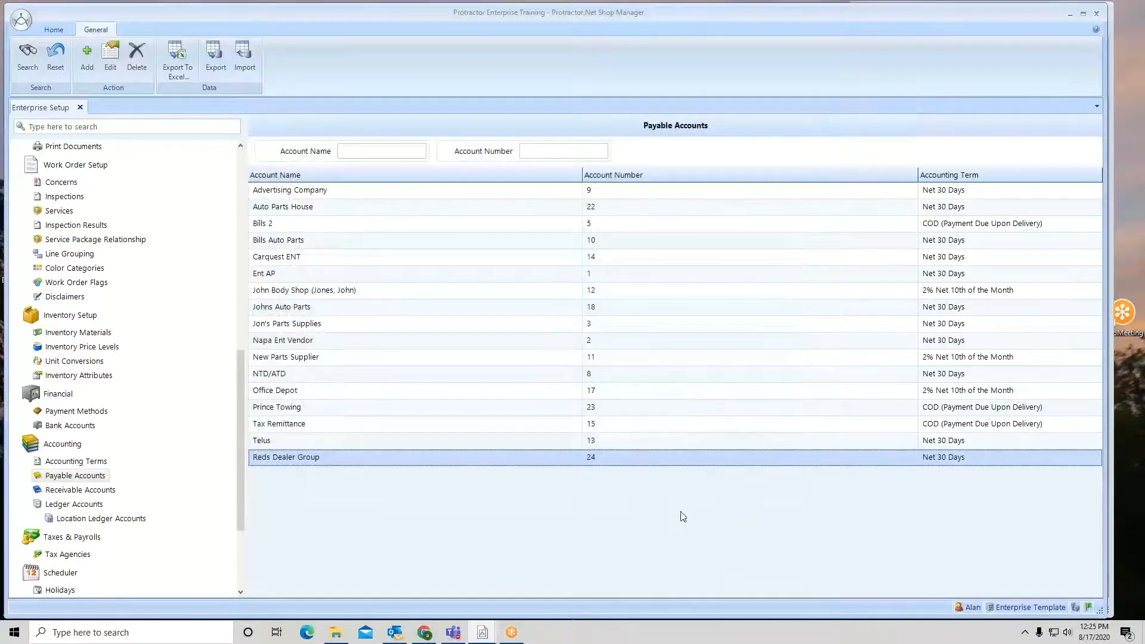
# Open the Reds Dealer Group payable account for editing and view its associated contacts
pyautogui.rightClick(309, 464)
pyautogui.click(325, 479)
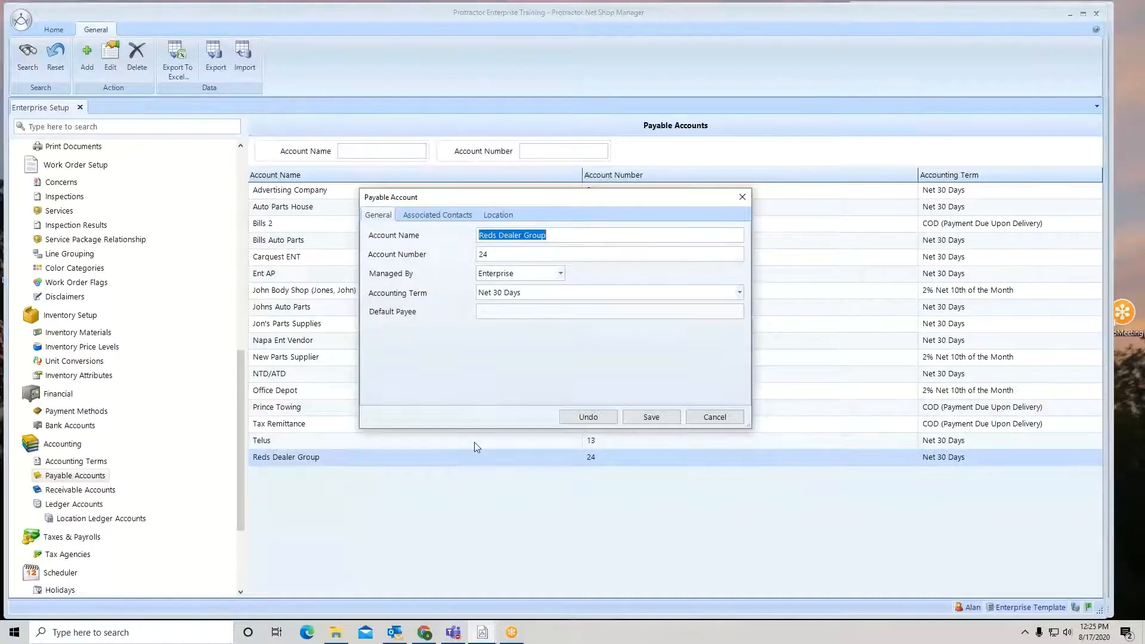
pyautogui.click(448, 216)
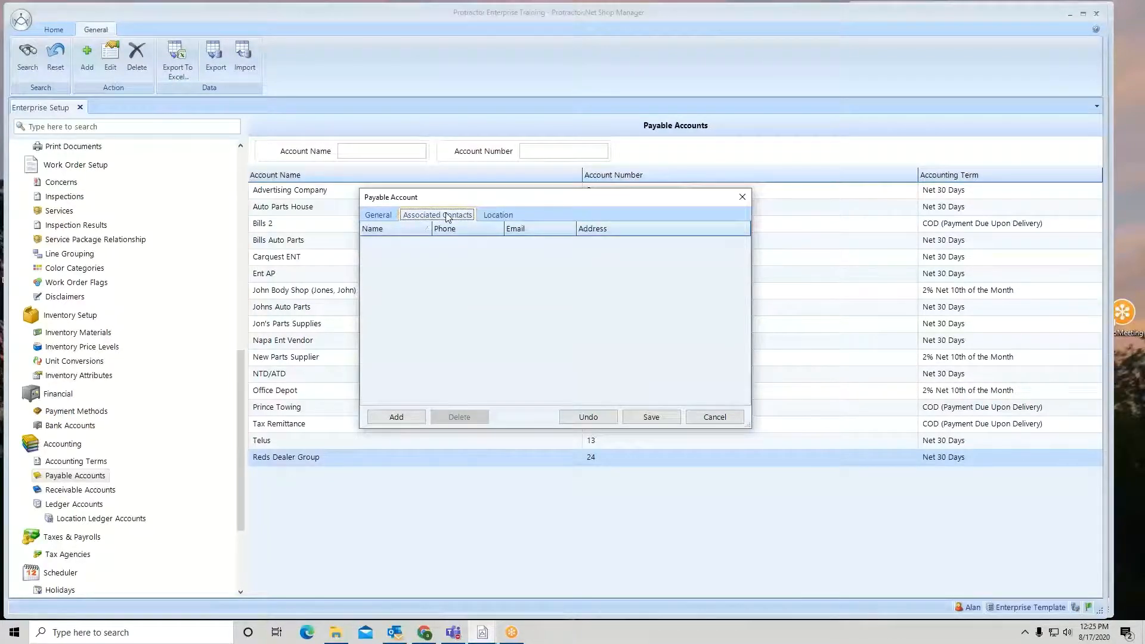
# Add the Reds BMW contact to the Reds Dealer Group account's associated contacts by searching contacts for red
pyautogui.click(396, 417)
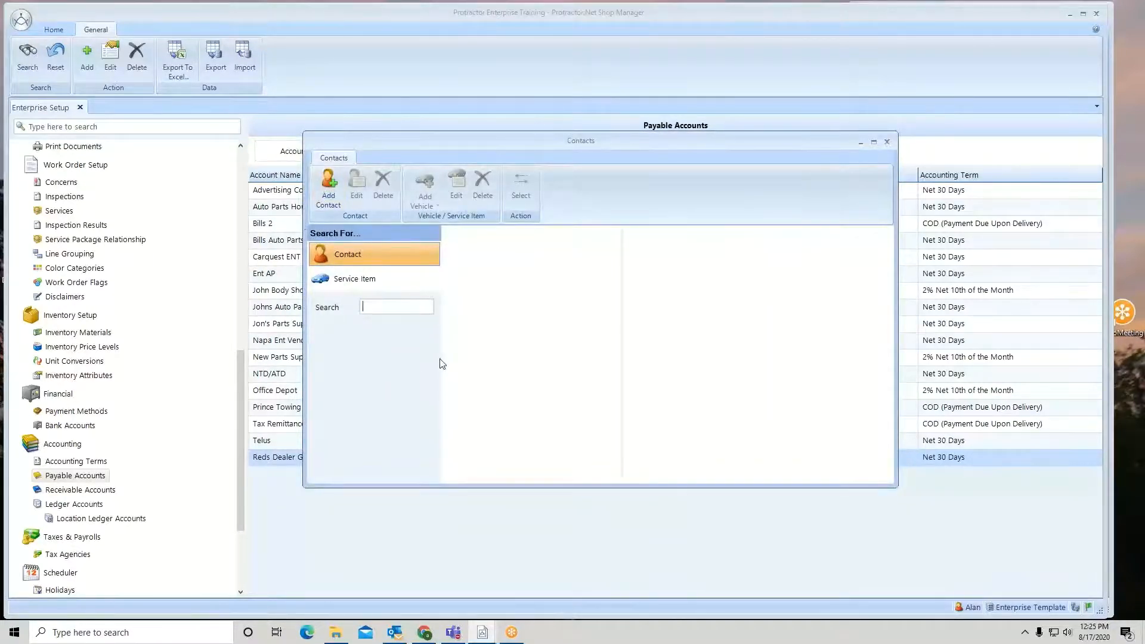
pyautogui.write('red')
pyautogui.press('Return')
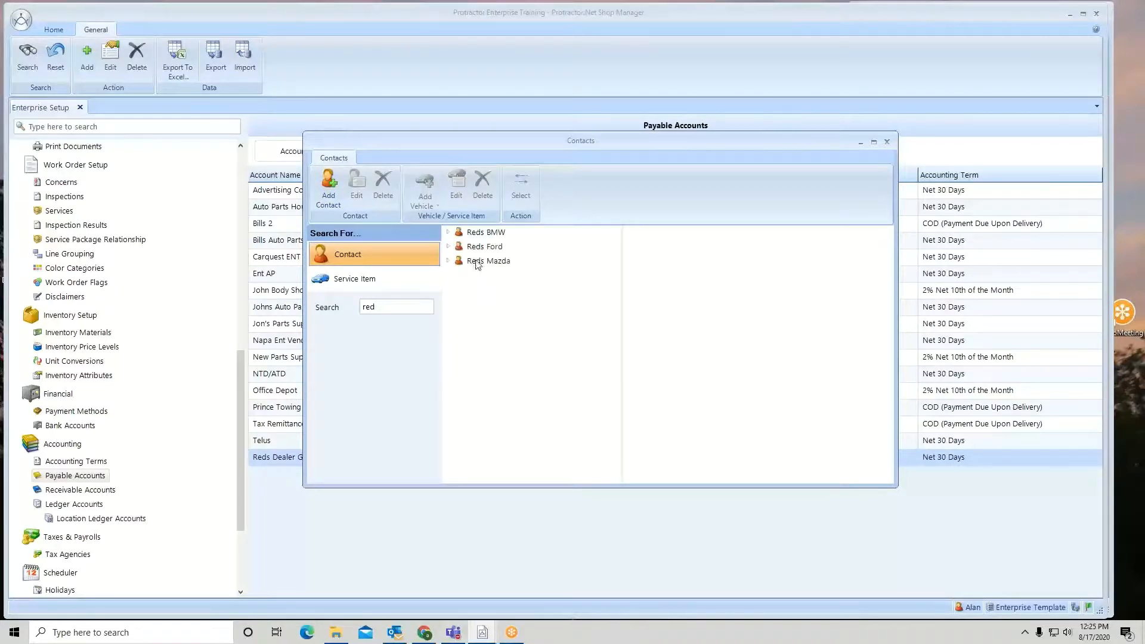
pyautogui.click(488, 236)
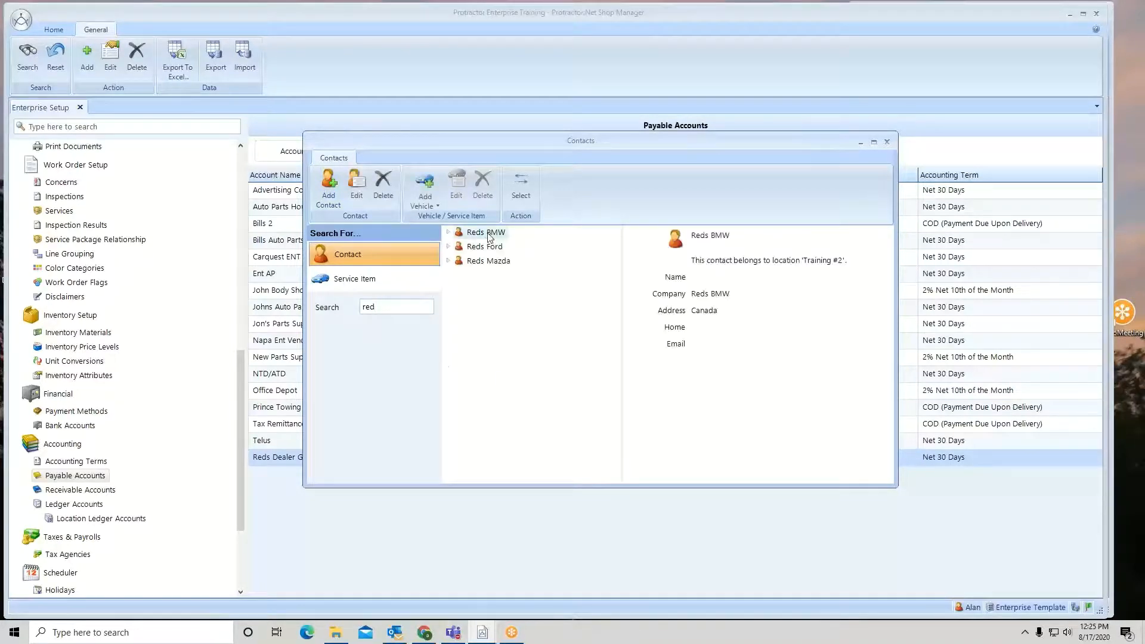
pyautogui.click(525, 193)
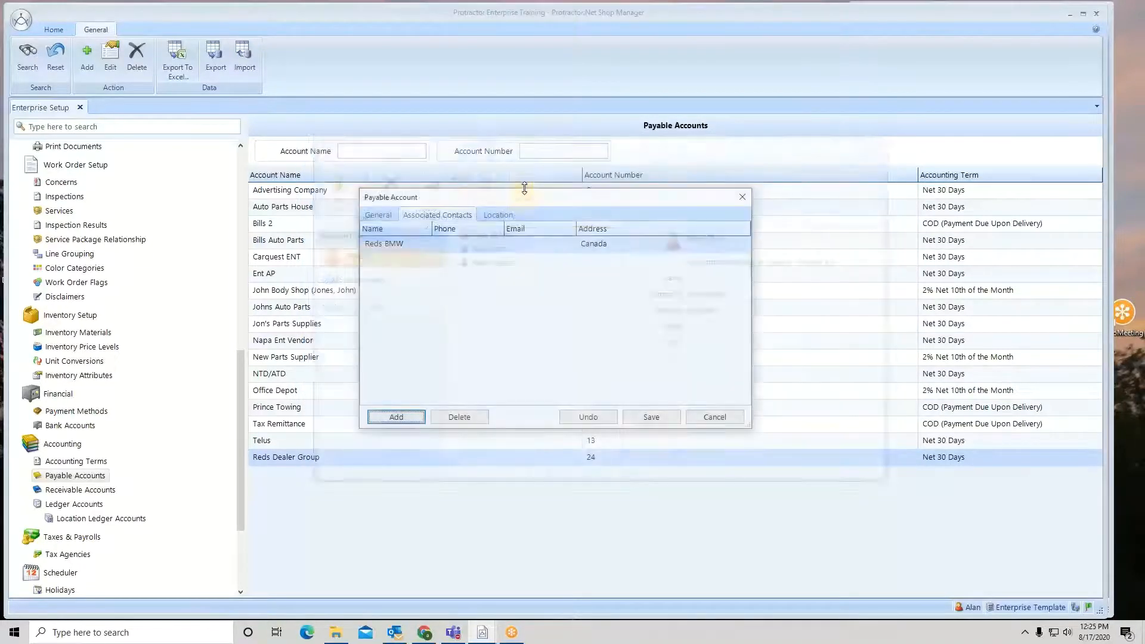
pyautogui.click(396, 417)
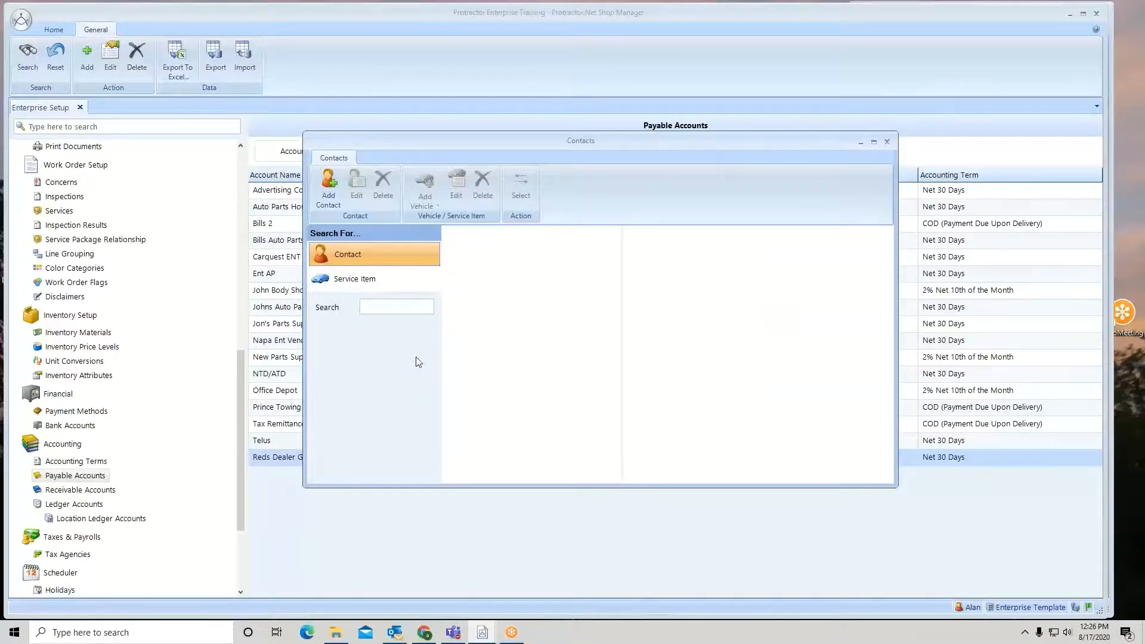
pyautogui.write('red')
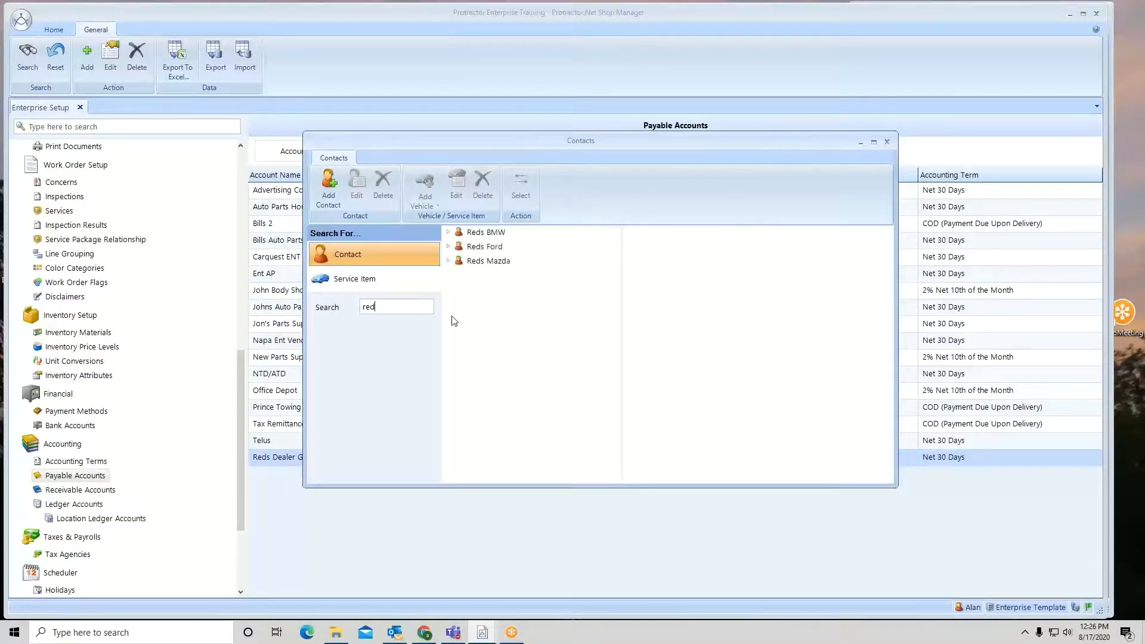
pyautogui.click(486, 249)
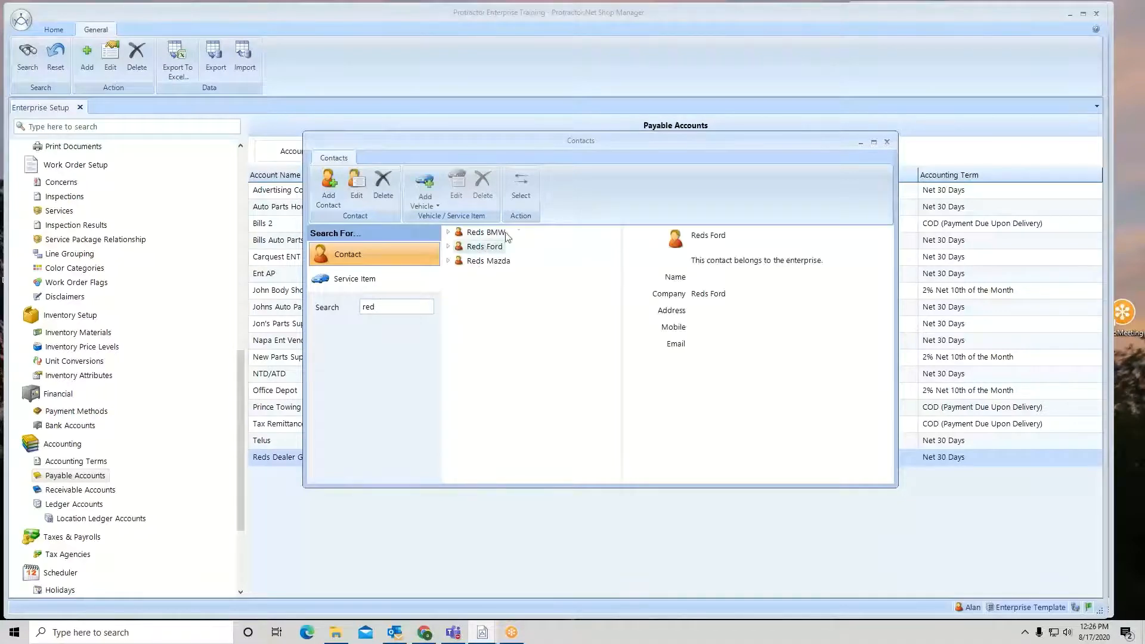
pyautogui.click(520, 186)
# Add the Reds Mazda contact to the associated contacts and save the payable account
pyautogui.click(384, 416)
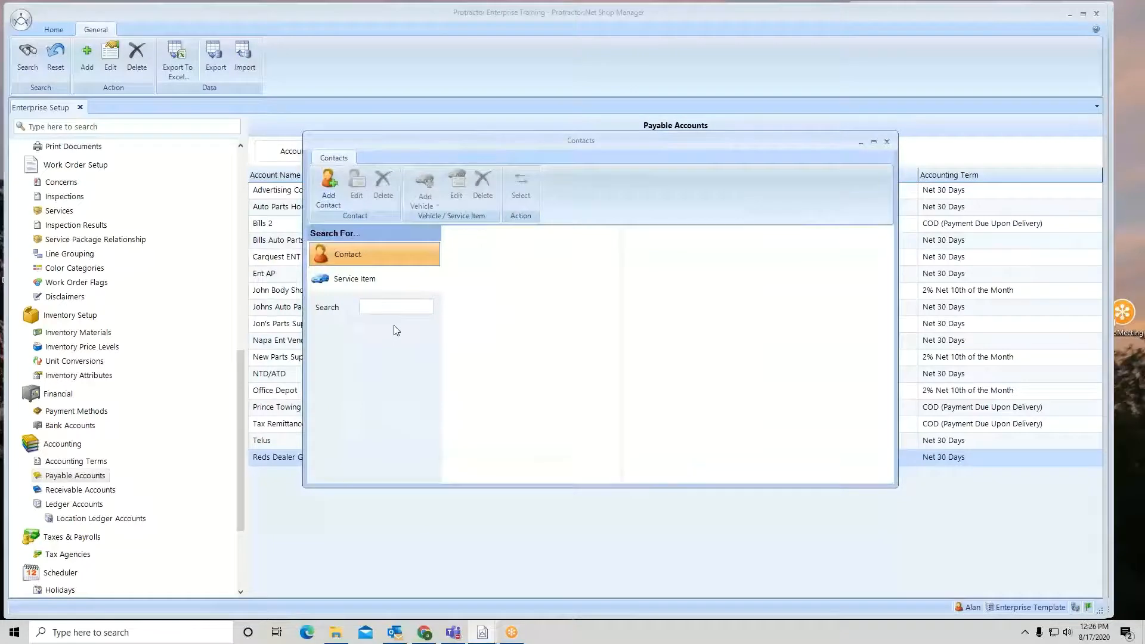
pyautogui.write('red')
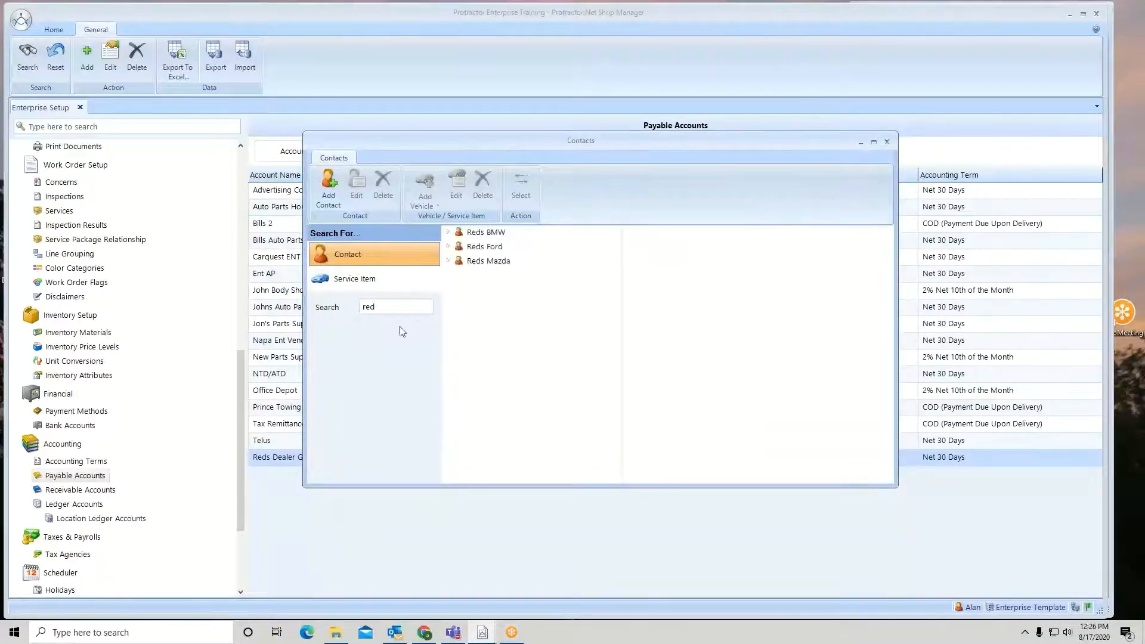
pyautogui.click(488, 260)
pyautogui.click(520, 186)
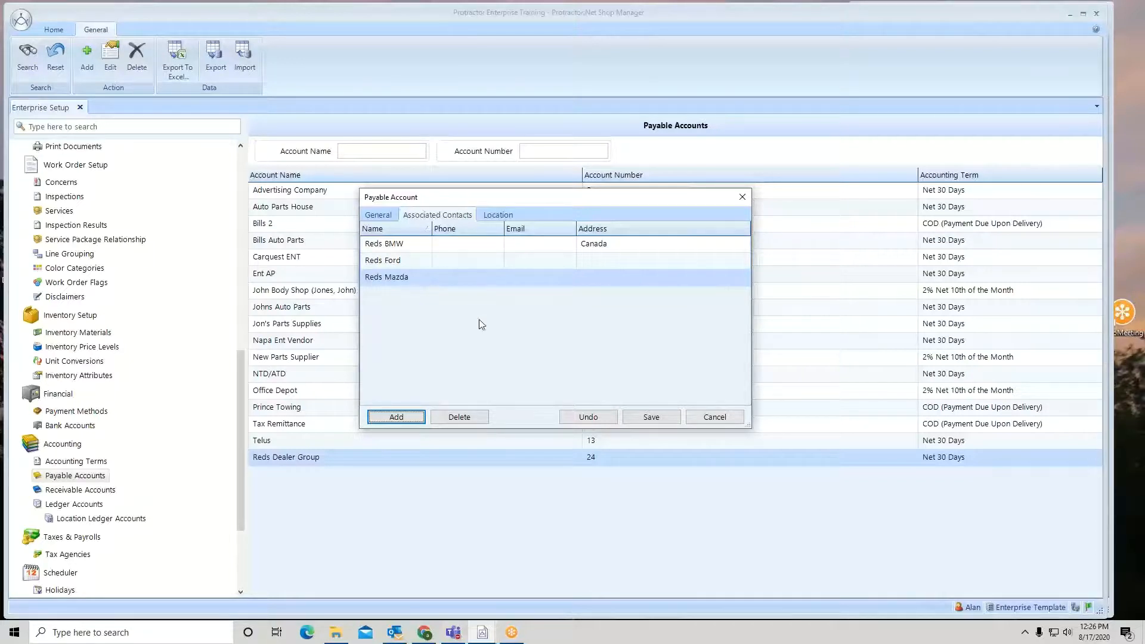
pyautogui.click(662, 419)
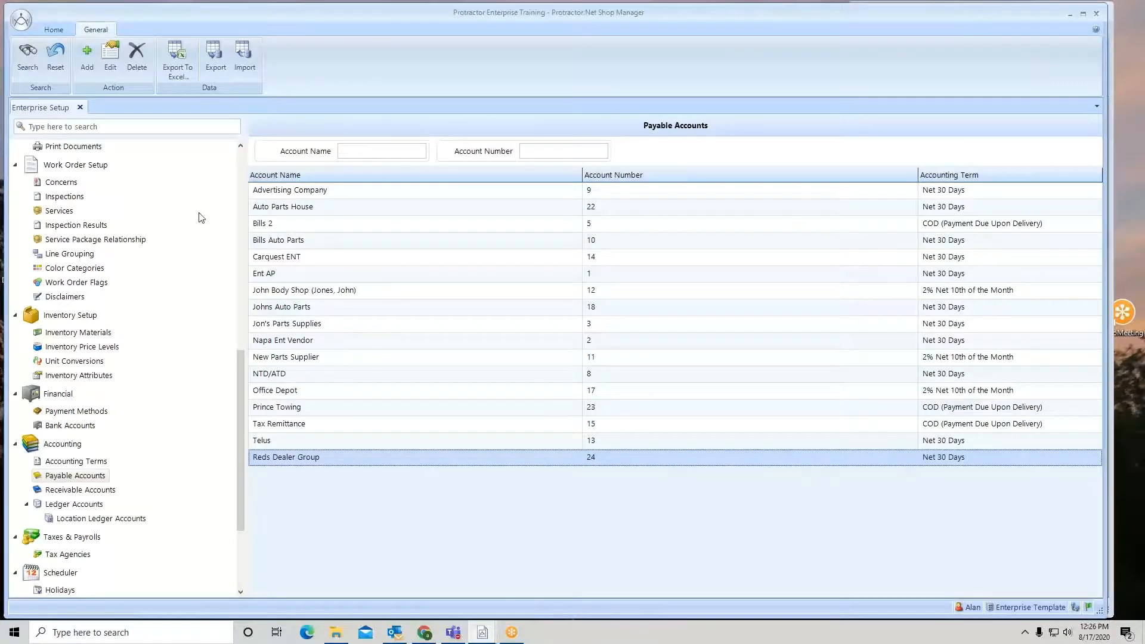
# Refresh the payable accounts, then open Accounting payables and view the Reds Dealer Group account's transactions
pyautogui.click(19, 62)
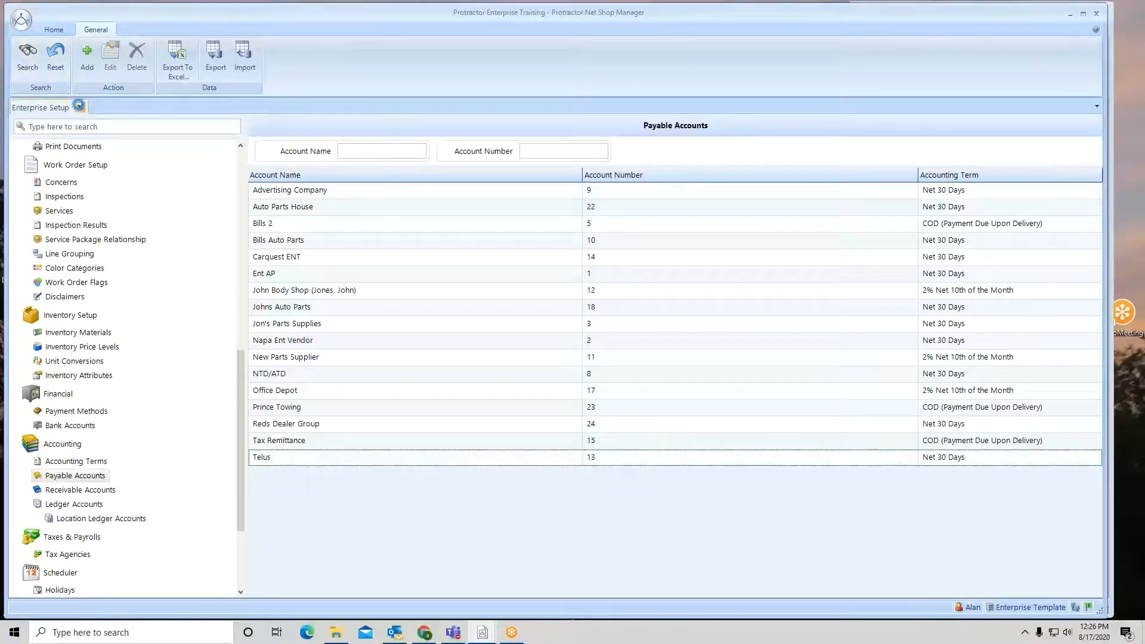
pyautogui.click(78, 106)
pyautogui.click(125, 72)
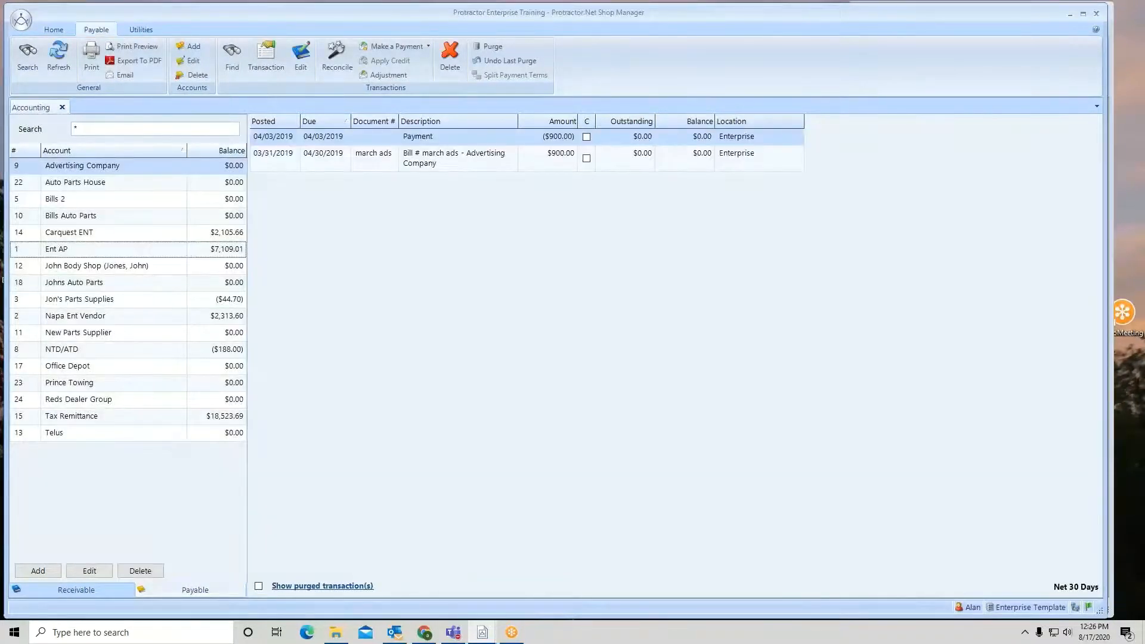
pyautogui.click(101, 401)
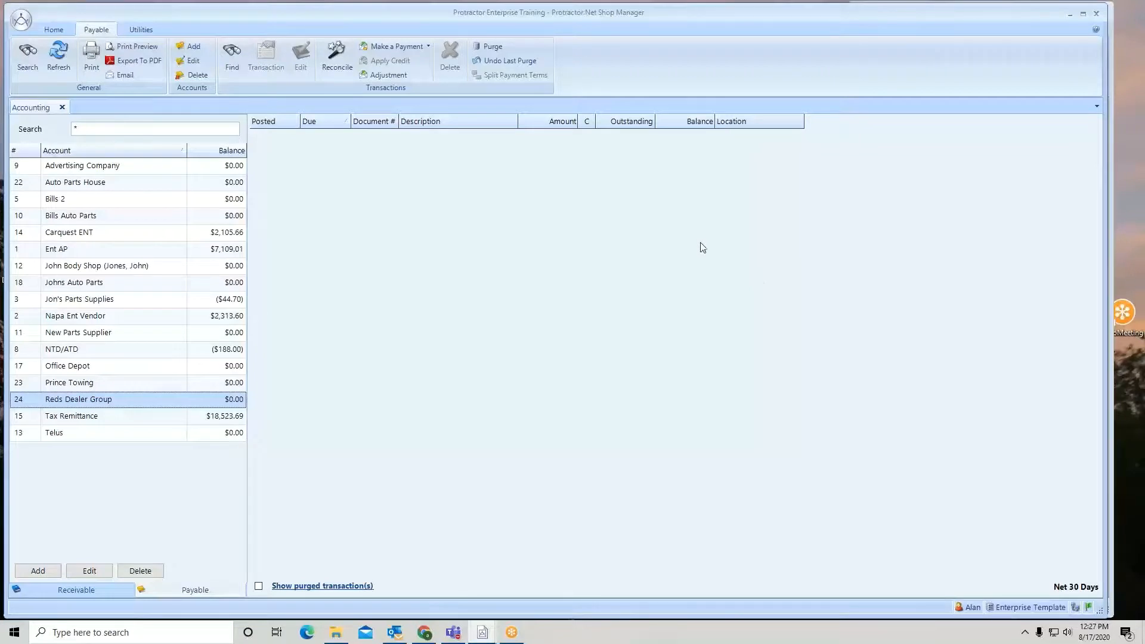
pyautogui.click(62, 108)
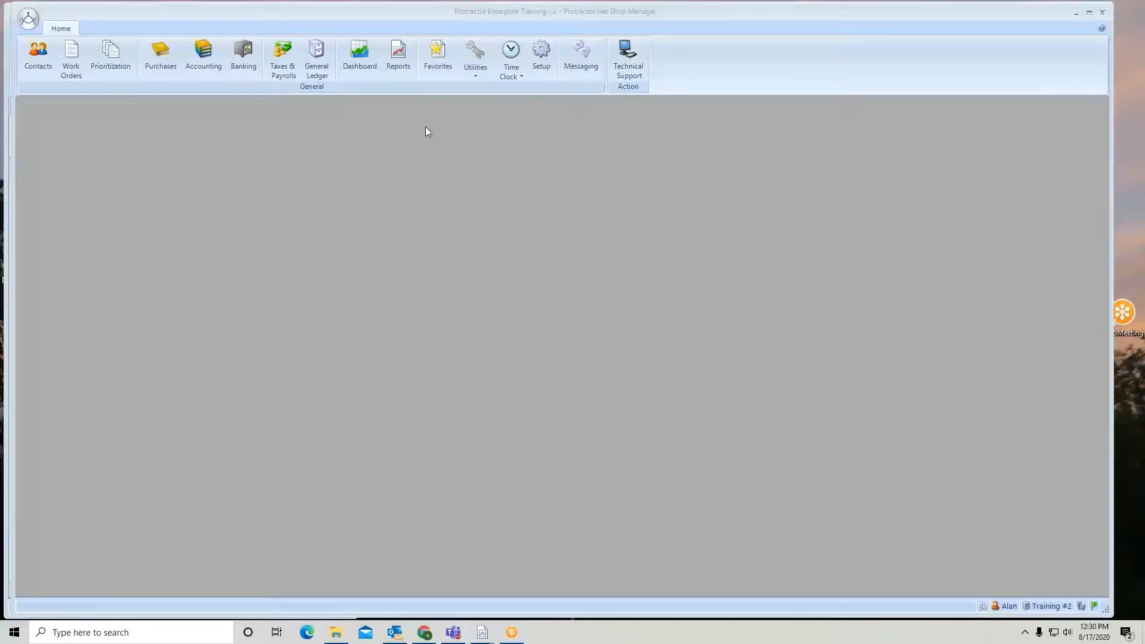
# Open Accounting in the Training #2 location and search payable accounts for red
pyautogui.click(204, 55)
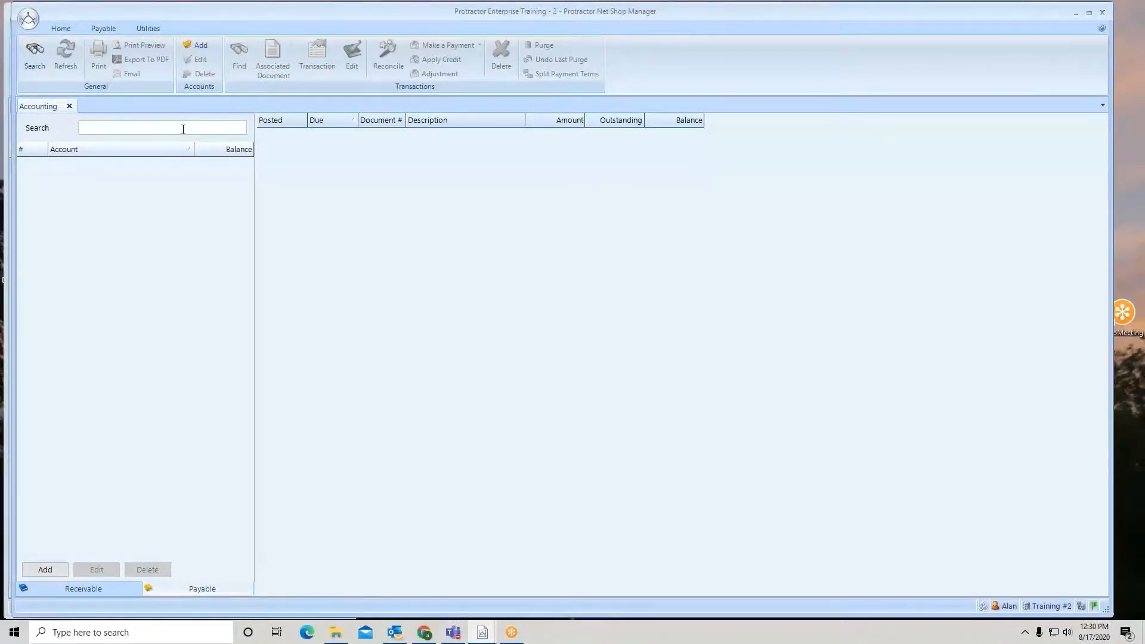
pyautogui.write('red')
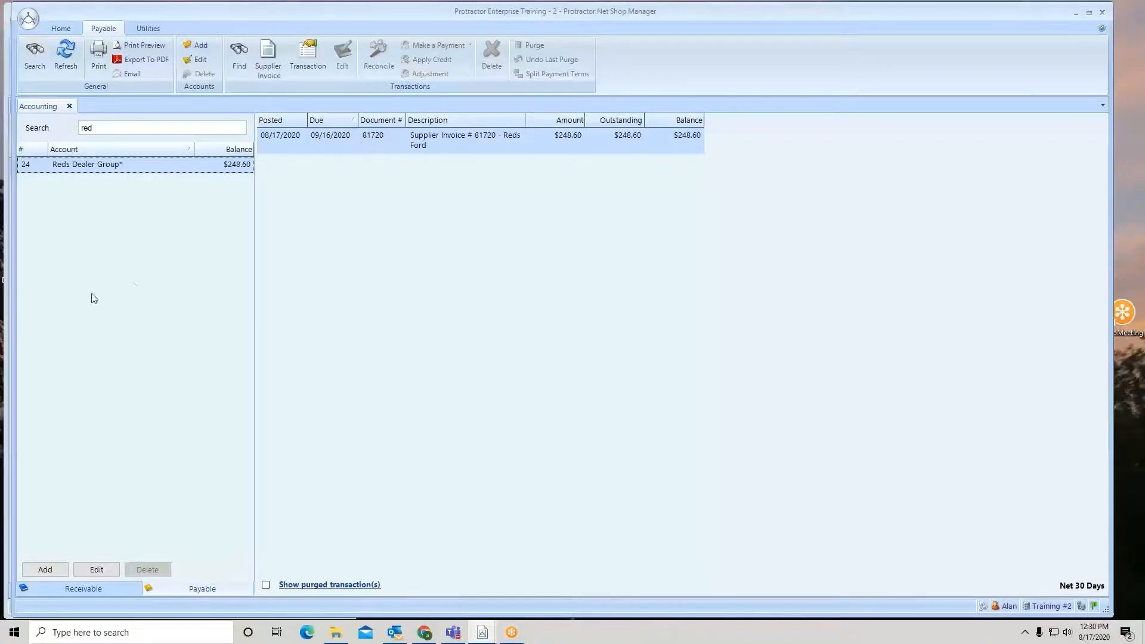
# Arrange the Enterprise and Training #2 windows side by side
pyautogui.moveTo(10, 324); pyautogui.dragTo(679, 377)
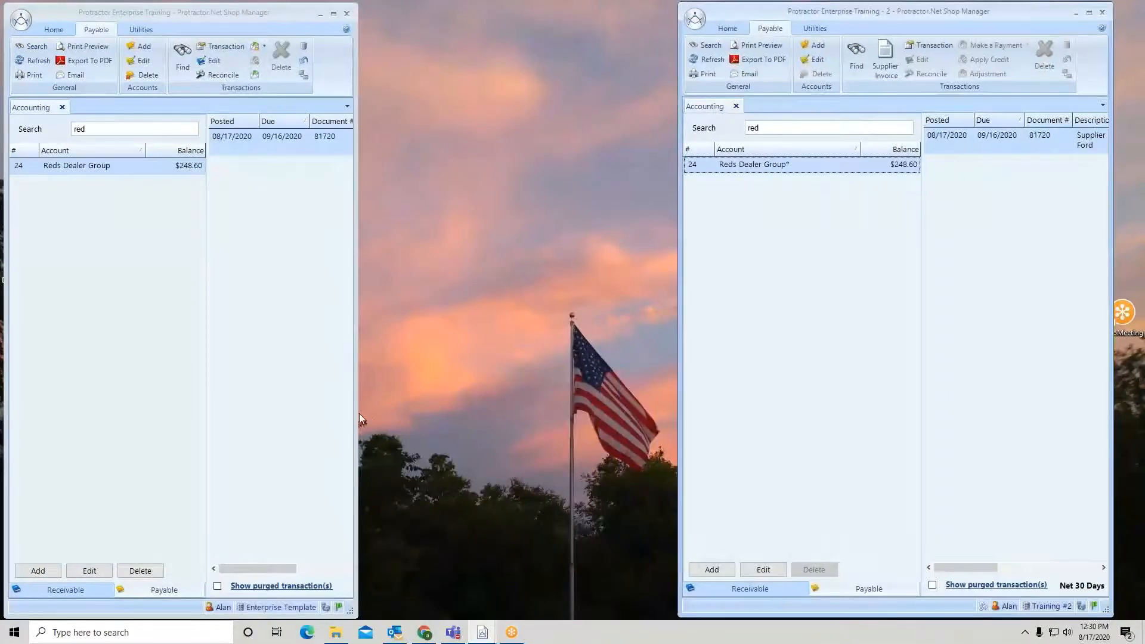
pyautogui.moveTo(359, 414); pyautogui.dragTo(1091, 441)
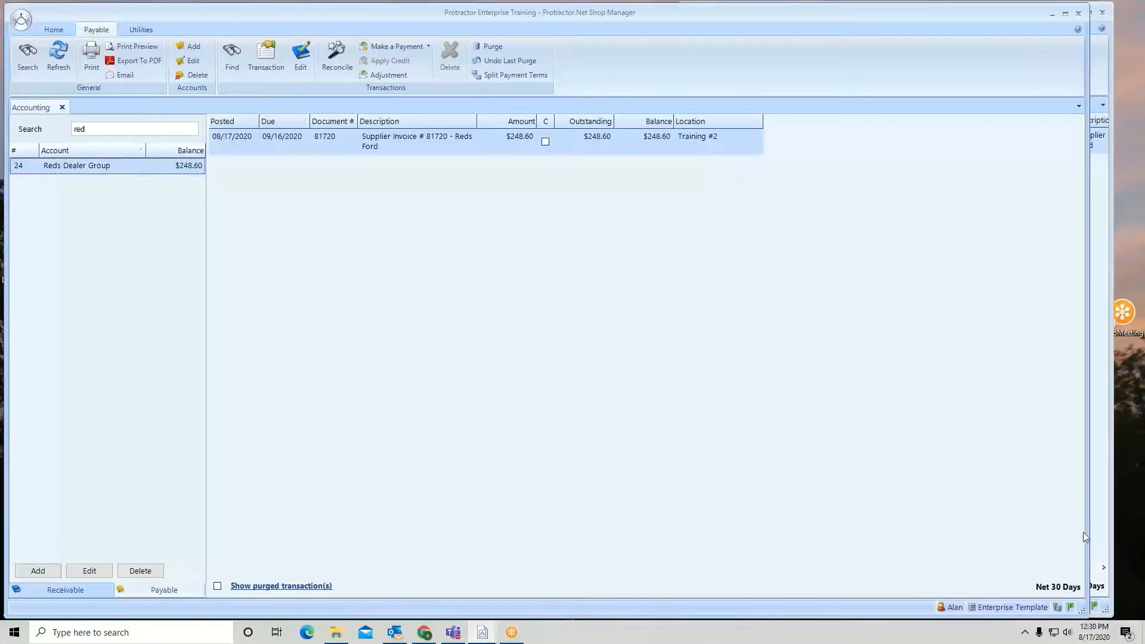
pyautogui.moveTo(1086, 532); pyautogui.dragTo(530, 517)
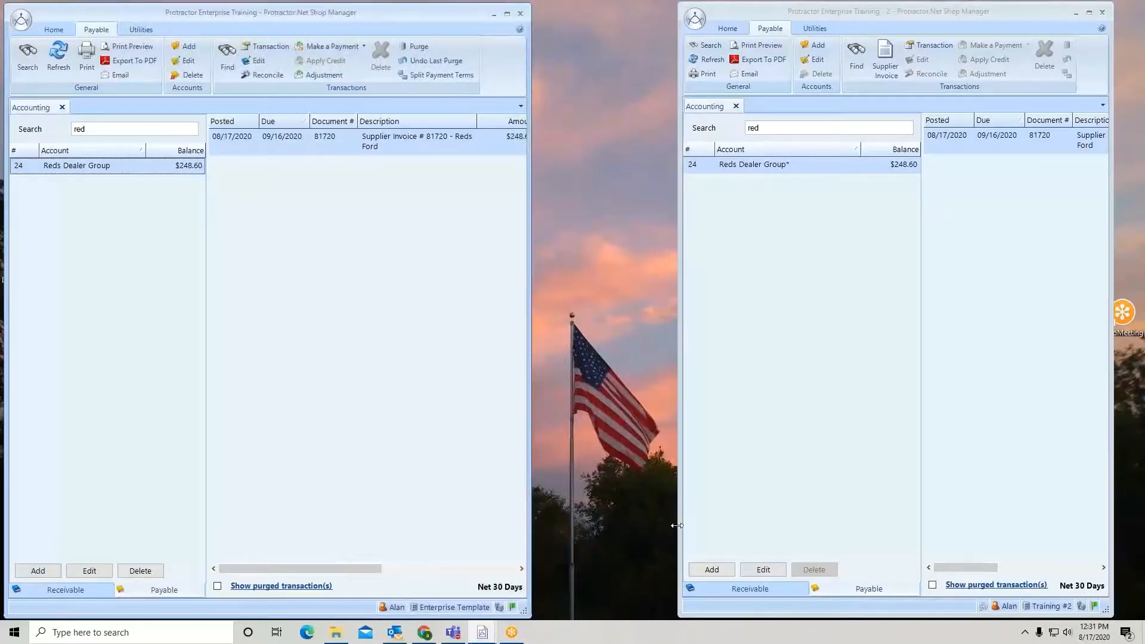
pyautogui.moveTo(677, 525); pyautogui.dragTo(547, 517)
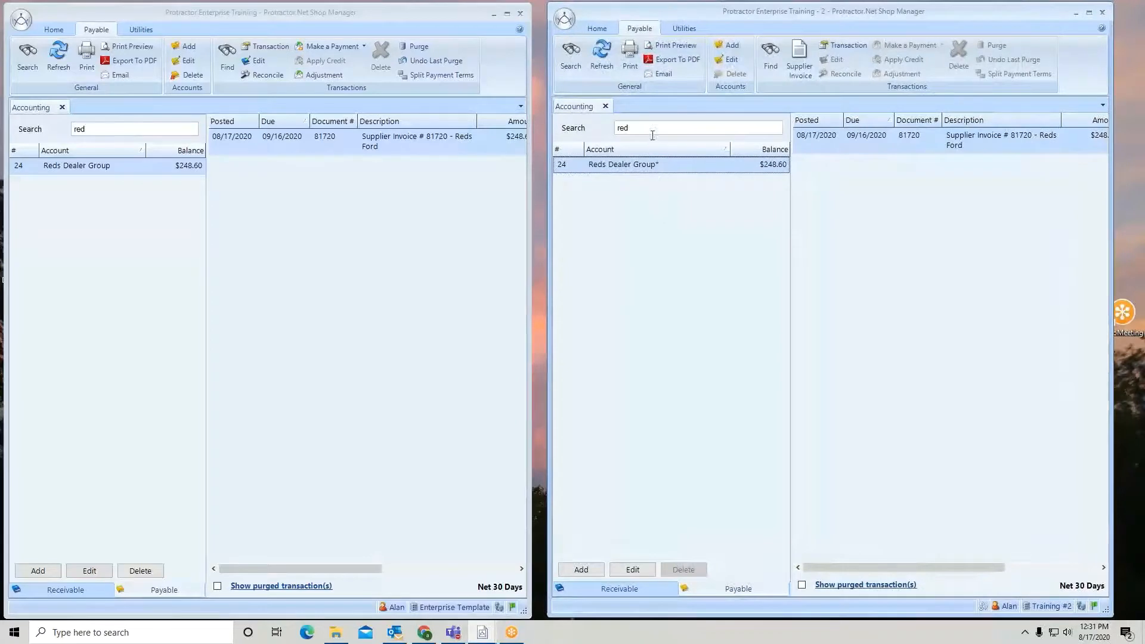
# List all payable accounts in the Training #2 location and select Carquest ENT
pyautogui.moveTo(653, 132); pyautogui.dragTo(614, 128)
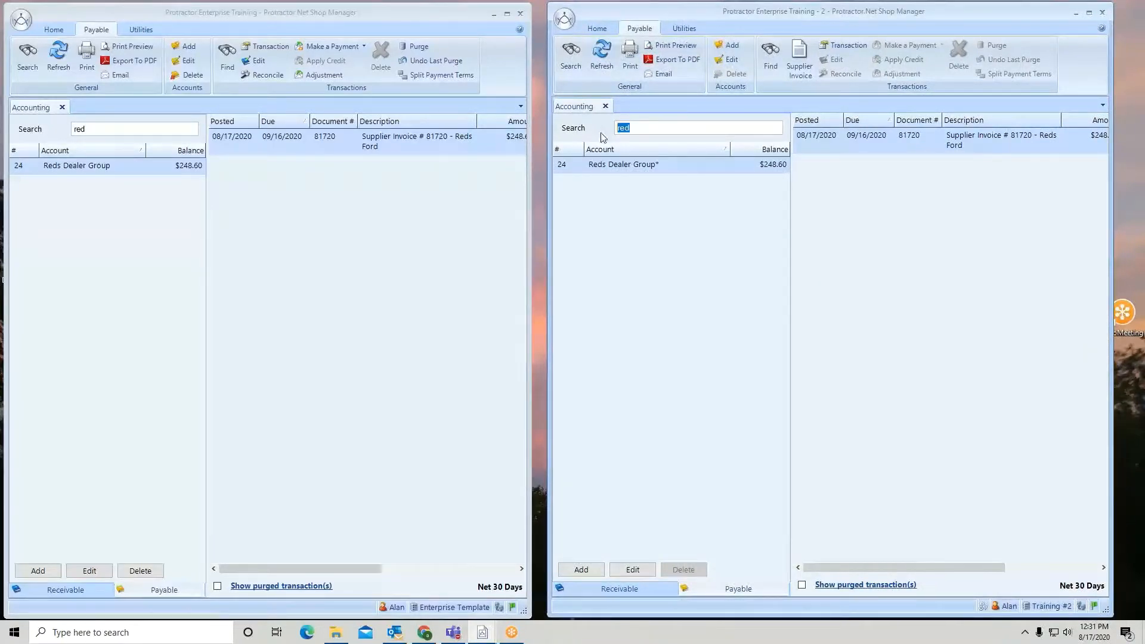
pyautogui.write('*')
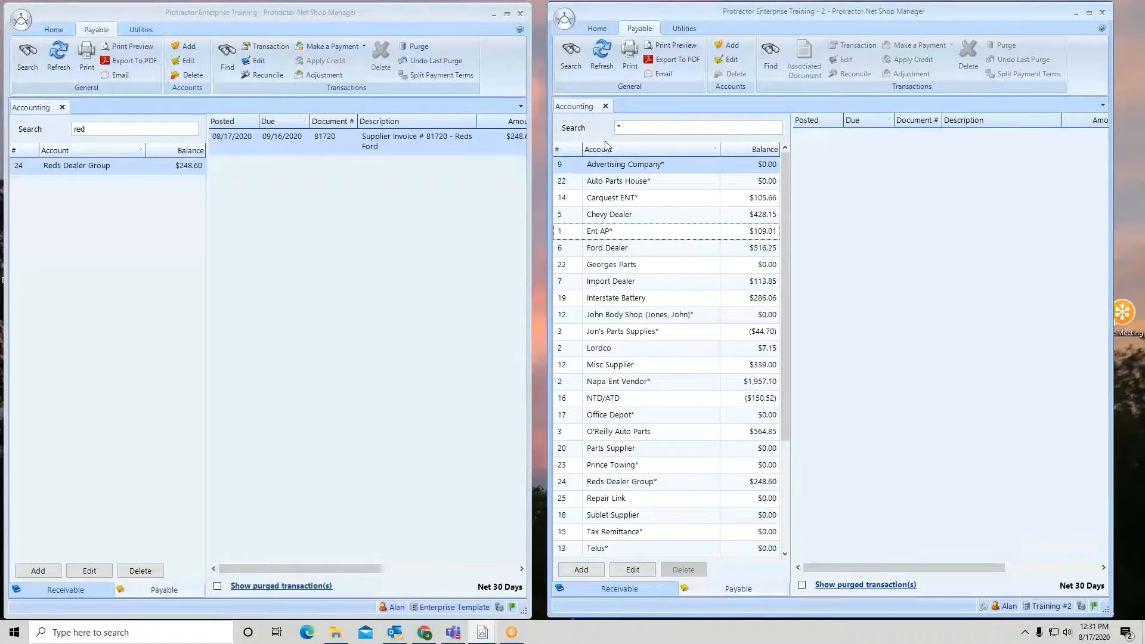
pyautogui.moveTo(530, 236); pyautogui.dragTo(538, 237)
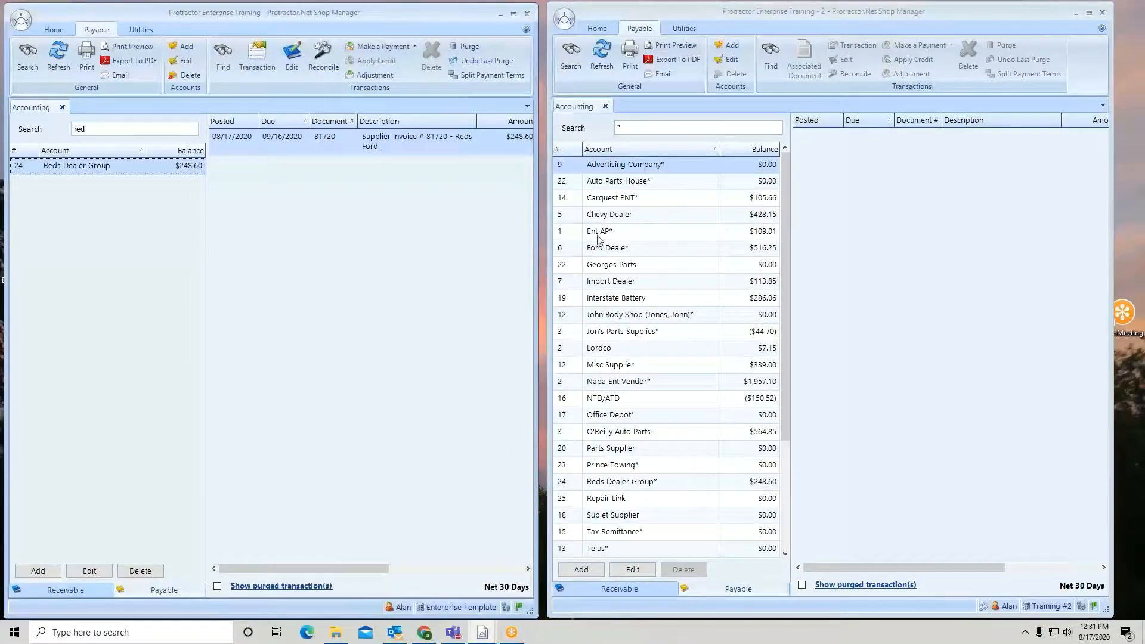
pyautogui.click(637, 197)
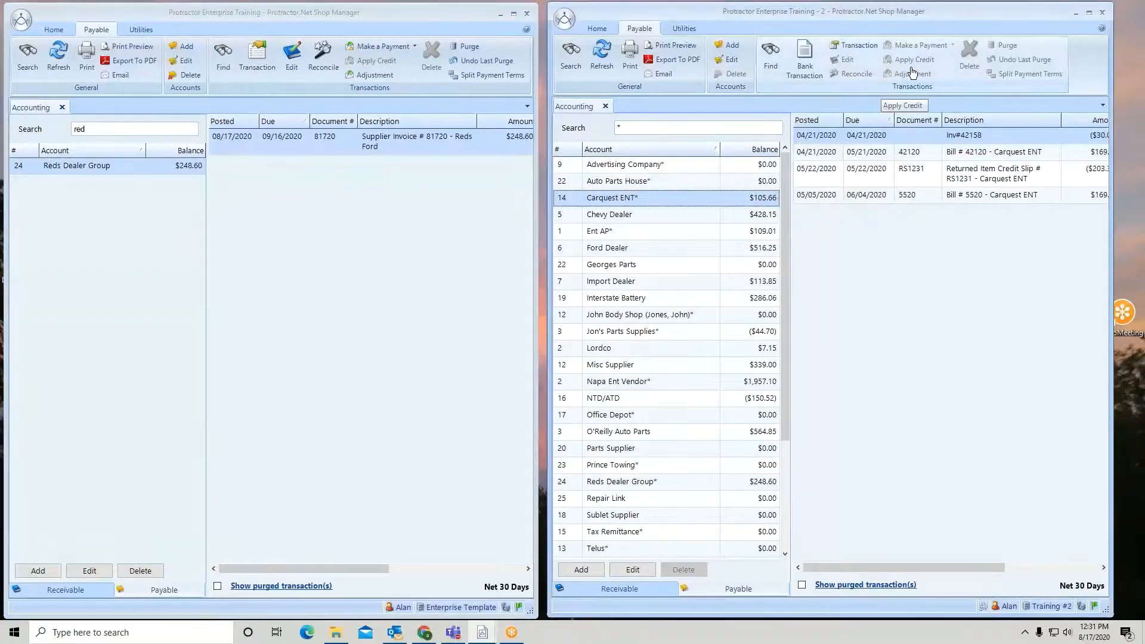
pyautogui.click(1128, 31)
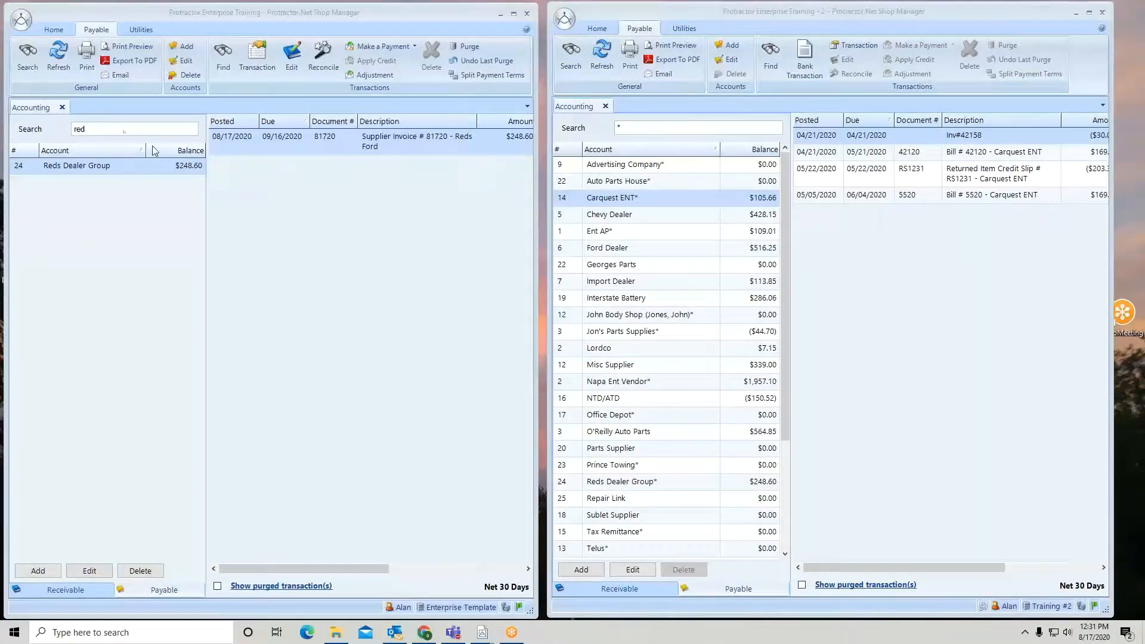
# List all payable accounts in the Enterprise Accounting view, then close that Accounting tab
pyautogui.doubleClick(109, 128)
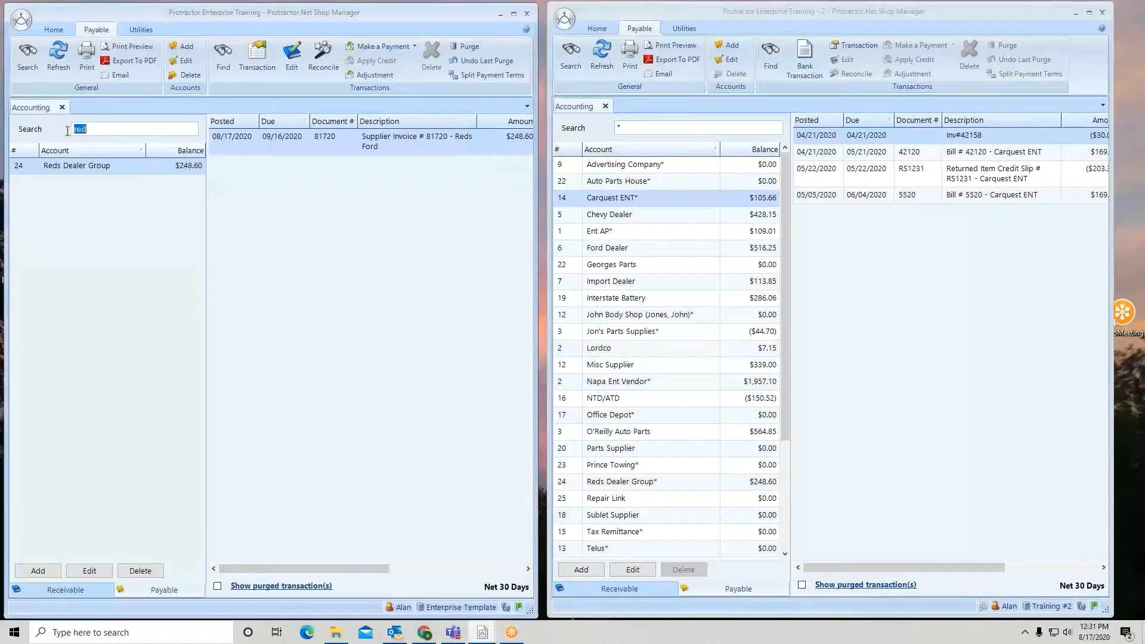
pyautogui.write('*')
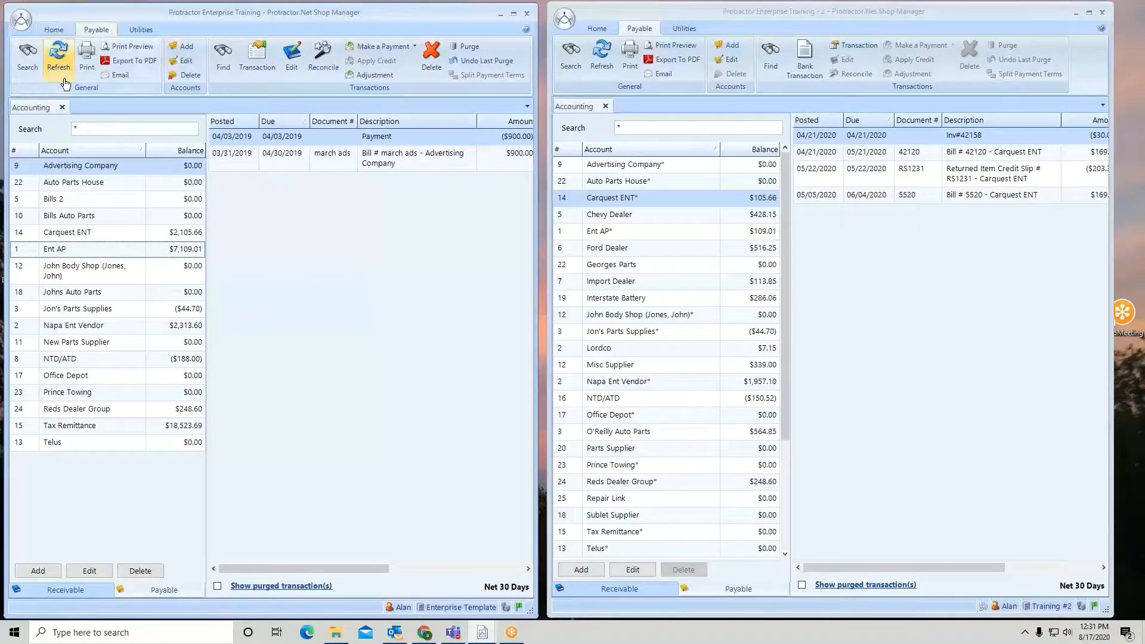
pyautogui.click(62, 108)
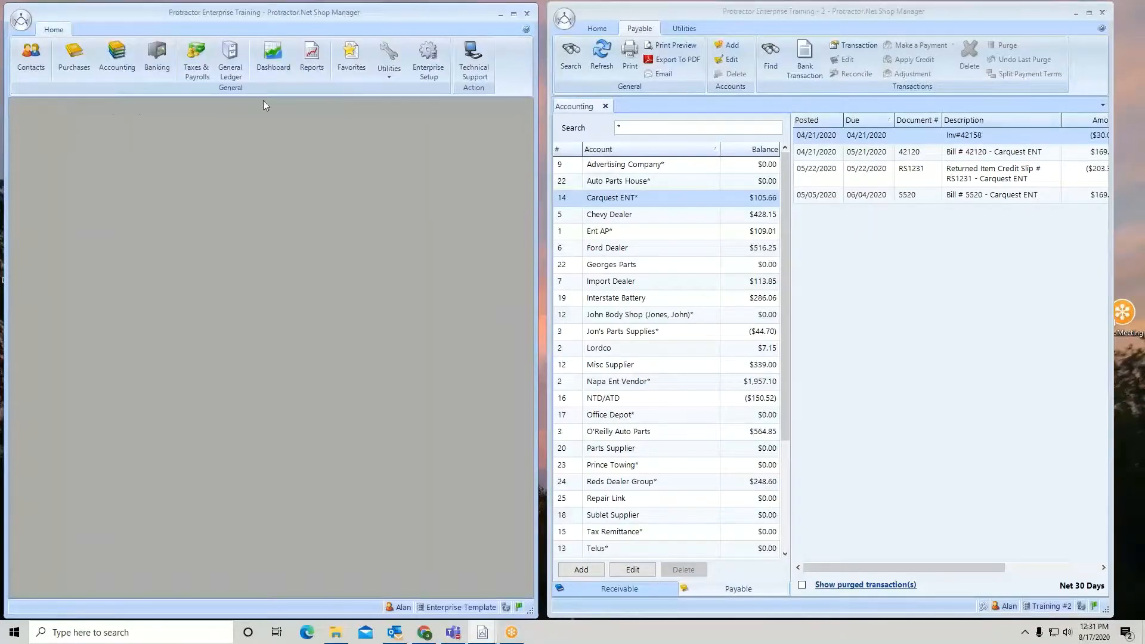
# Open Enterprise Setup and list its payable accounts
pyautogui.click(429, 56)
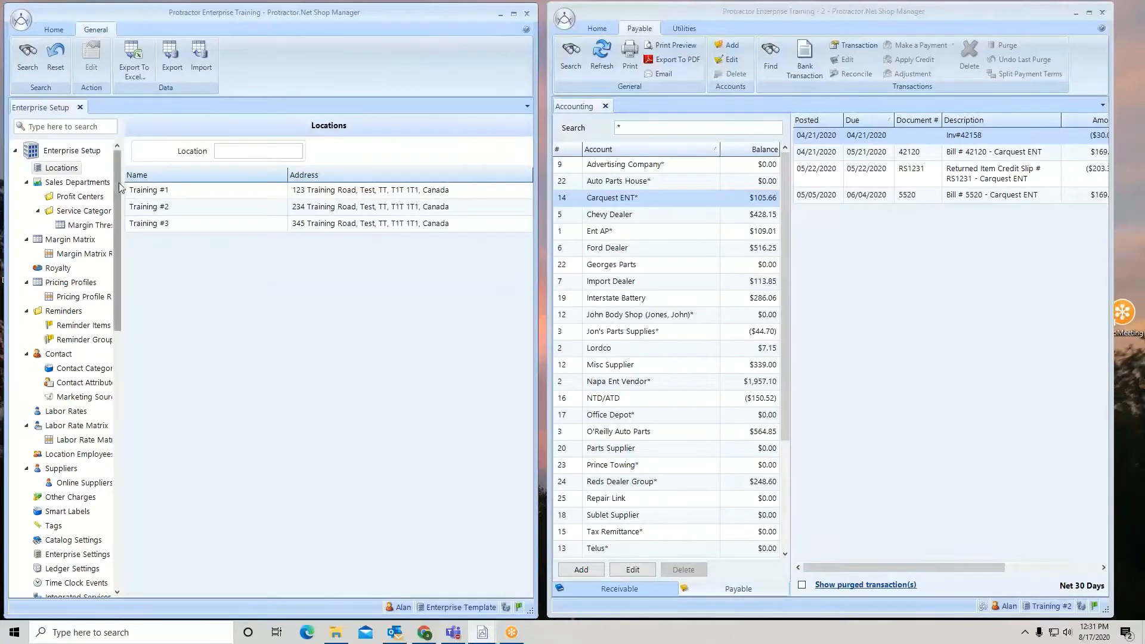
pyautogui.moveTo(117, 182); pyautogui.dragTo(116, 389)
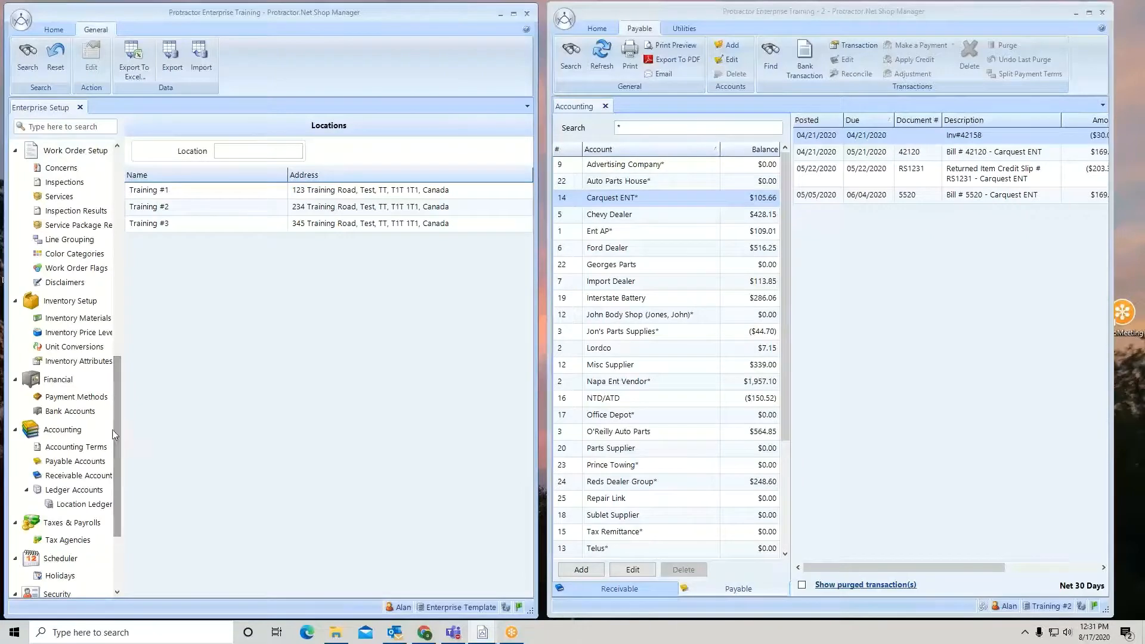
pyautogui.click(93, 462)
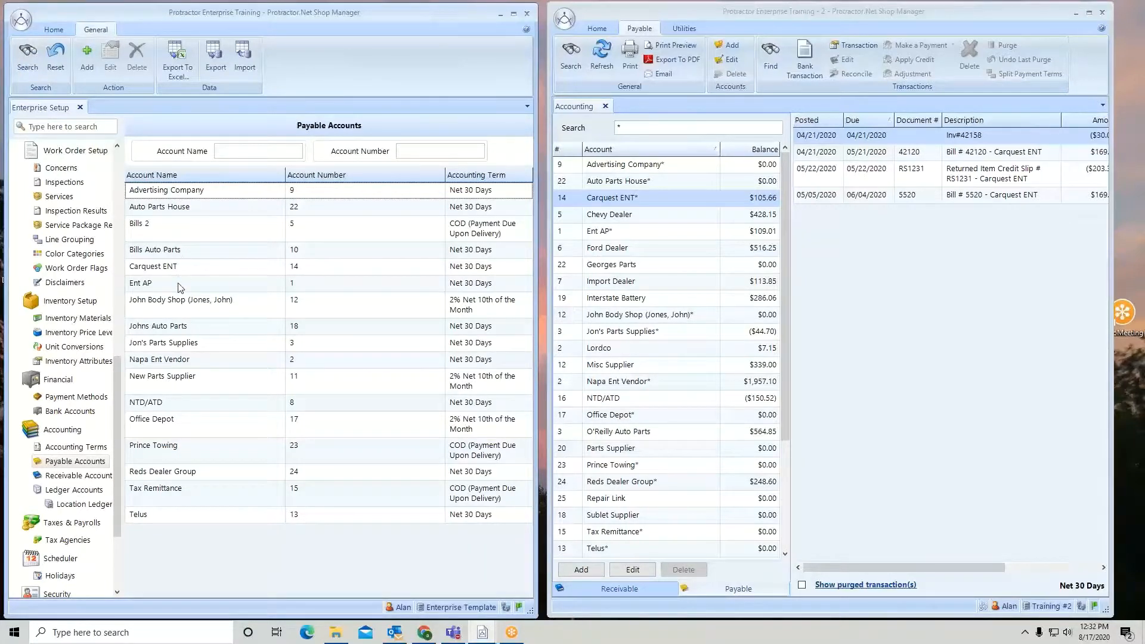
# Close the location's Accounting tab, open its Setup, and list the location's payable accounts to compare with Enterprise
pyautogui.click(605, 106)
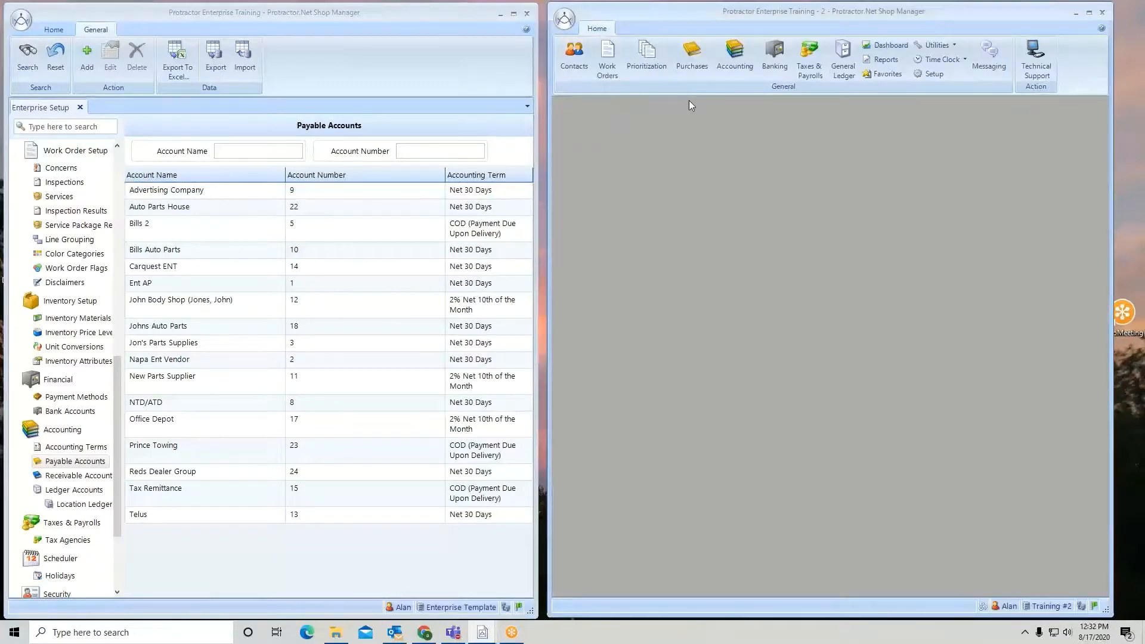
pyautogui.click(931, 74)
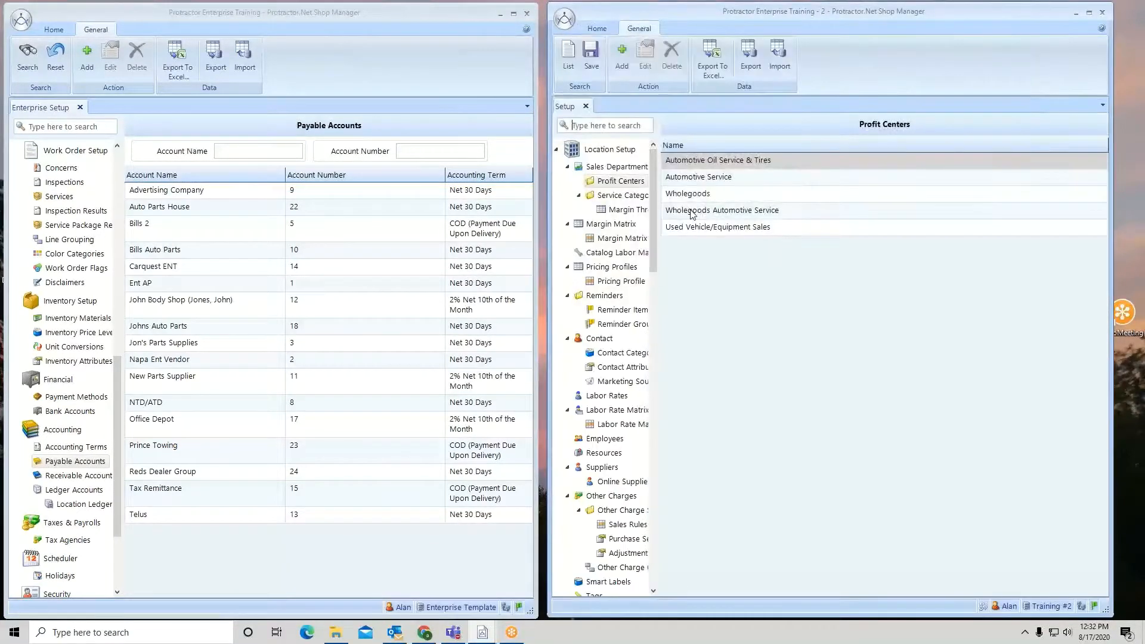
pyautogui.moveTo(655, 182); pyautogui.dragTo(663, 404)
pyautogui.click(616, 454)
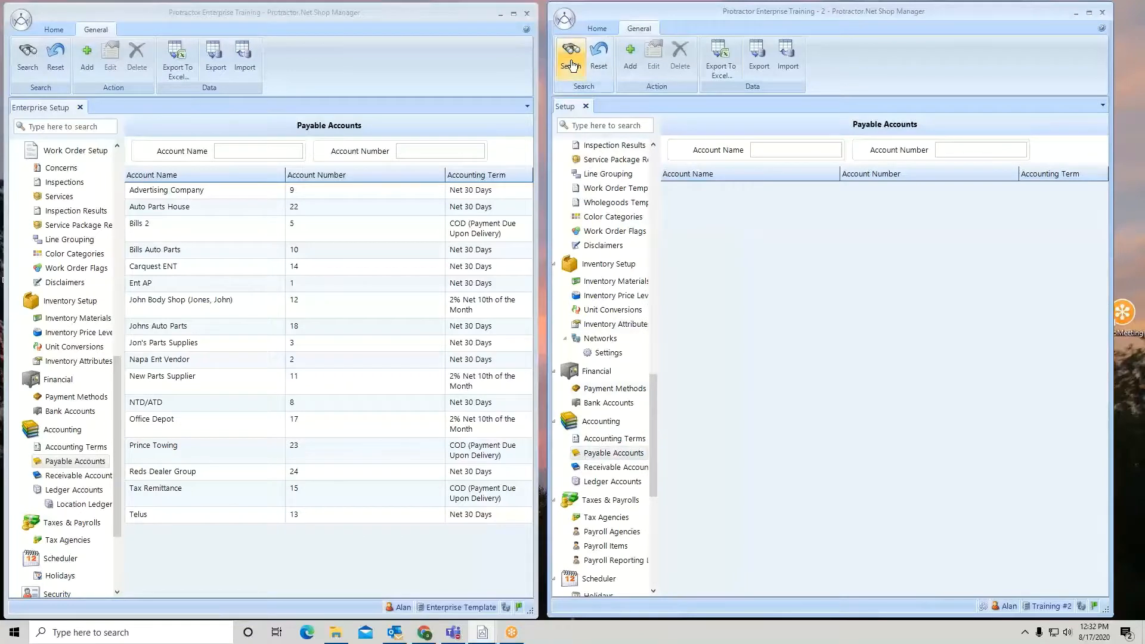
pyautogui.click(571, 65)
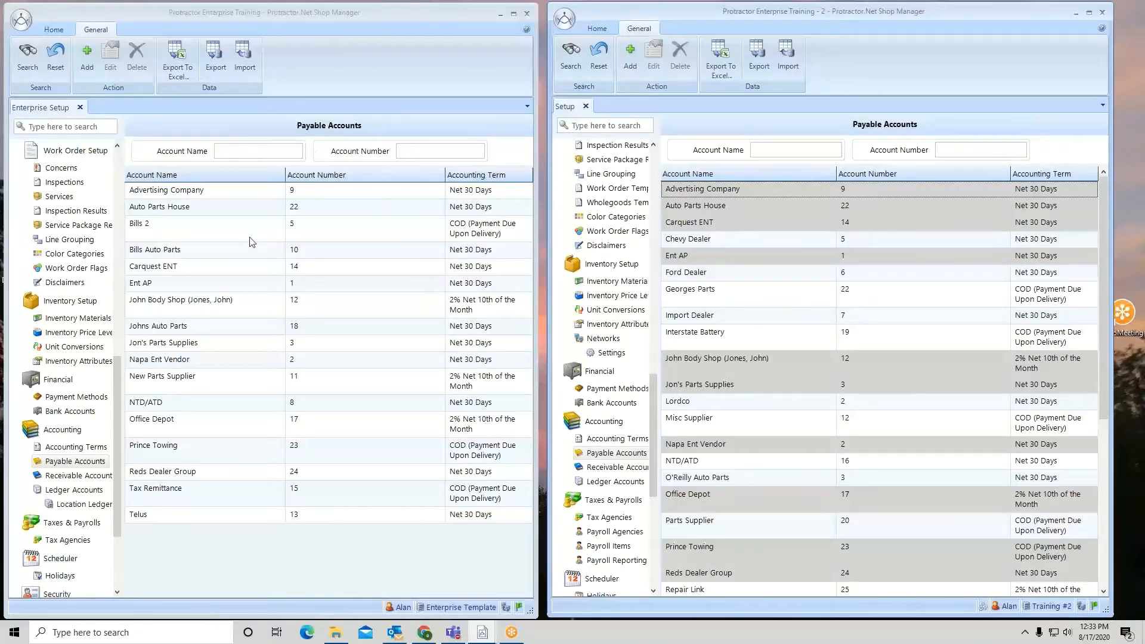
pyautogui.click(181, 477)
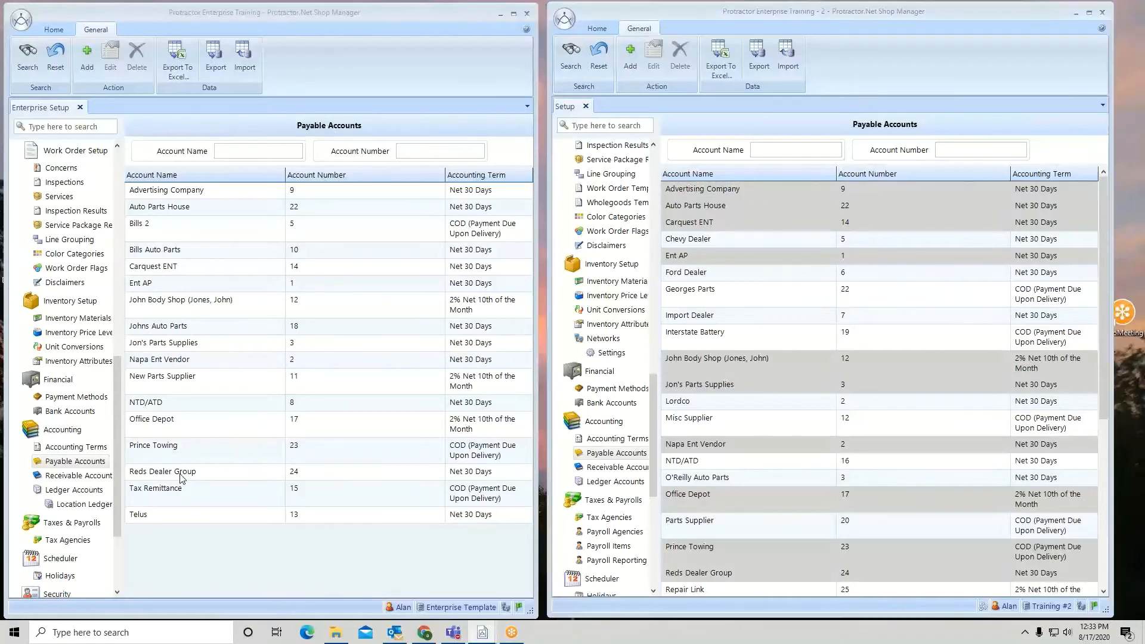